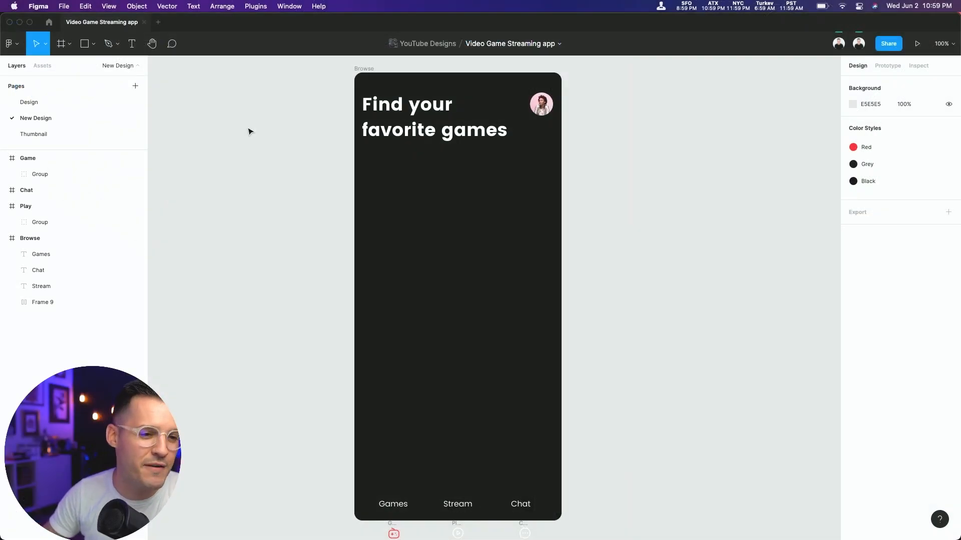
Step: Deselect the Browse frame and collapse all layers in the layer list
click(362, 69)
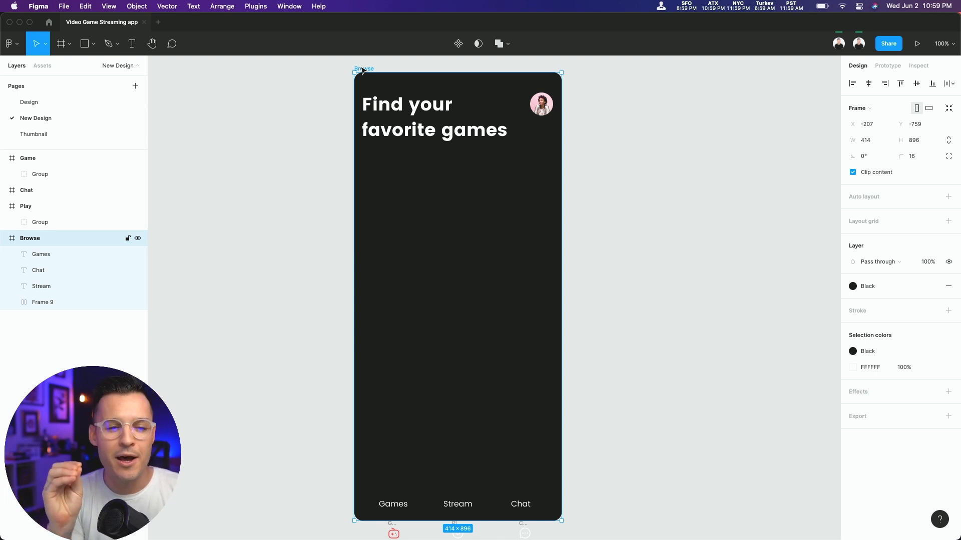
click(336, 113)
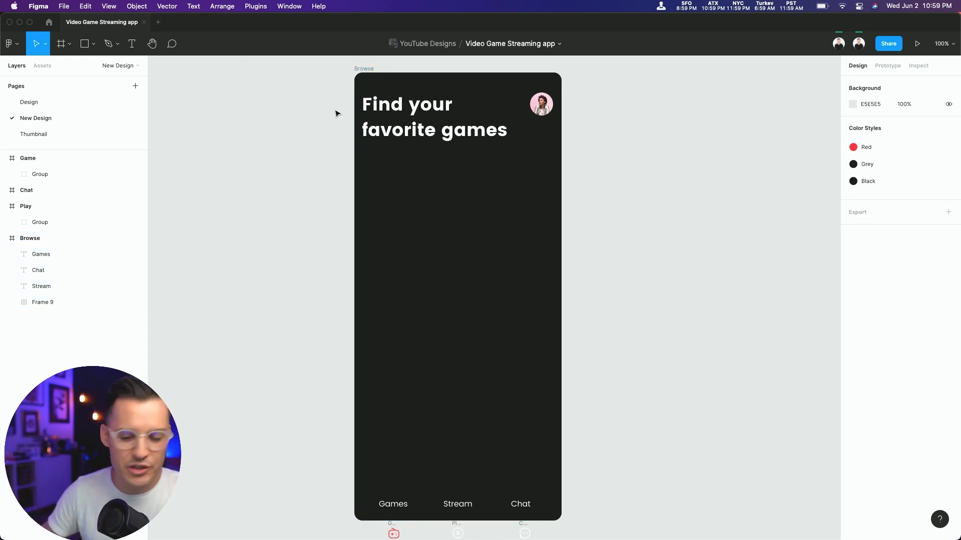
key(alt+l)
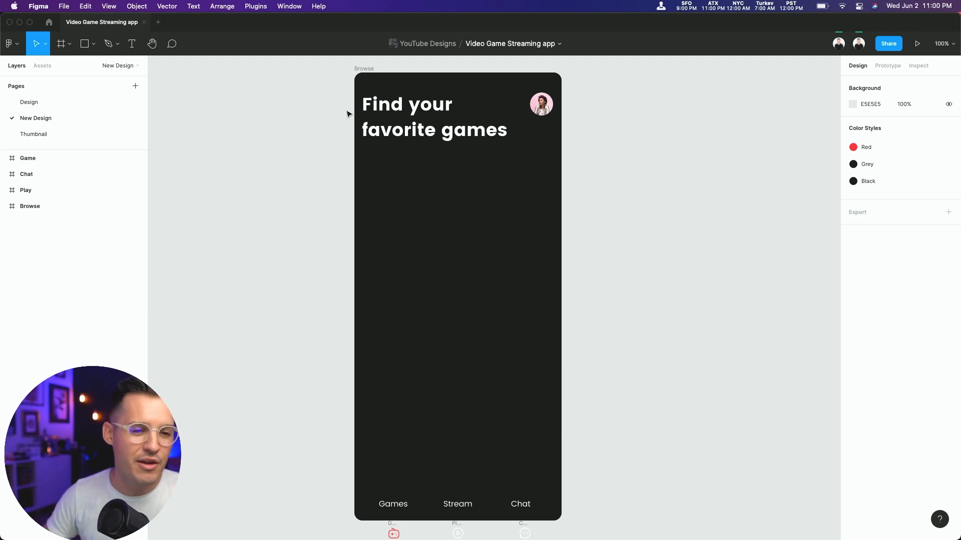
Step: Examine the Browse screen's heading, profile picture, navigation labels and the icons placed below the frame
click(475, 145)
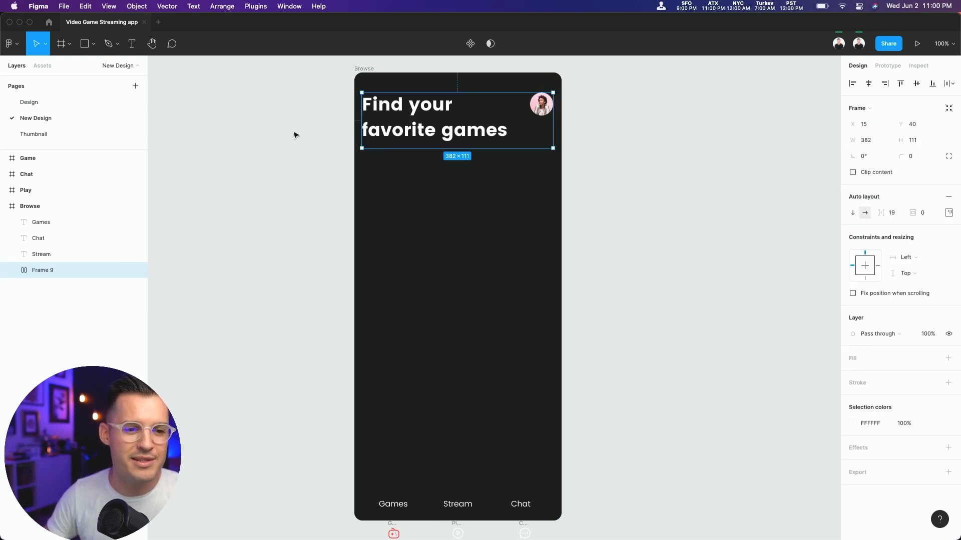
click(541, 104)
click(415, 180)
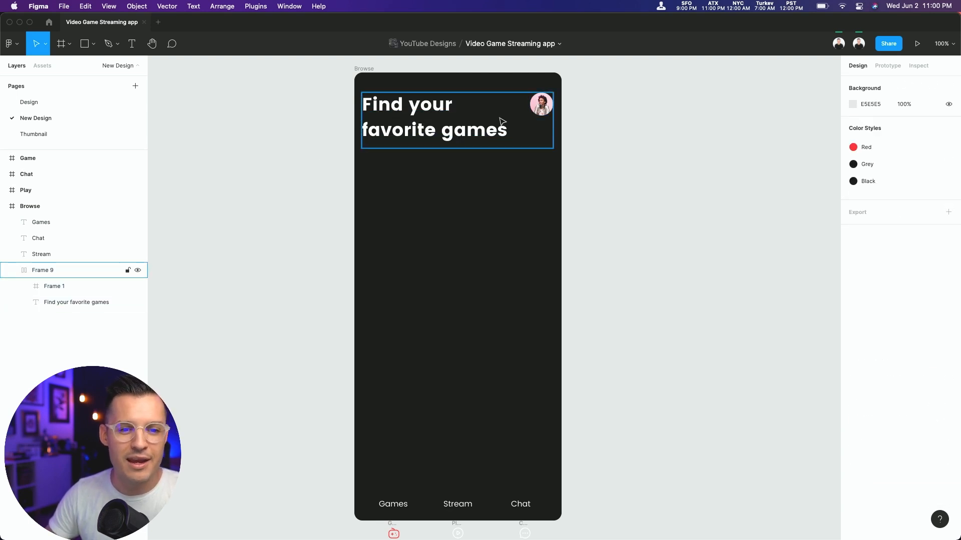
scroll(429, 475, down, 3)
key(z)
drag(317, 362, 643, 482)
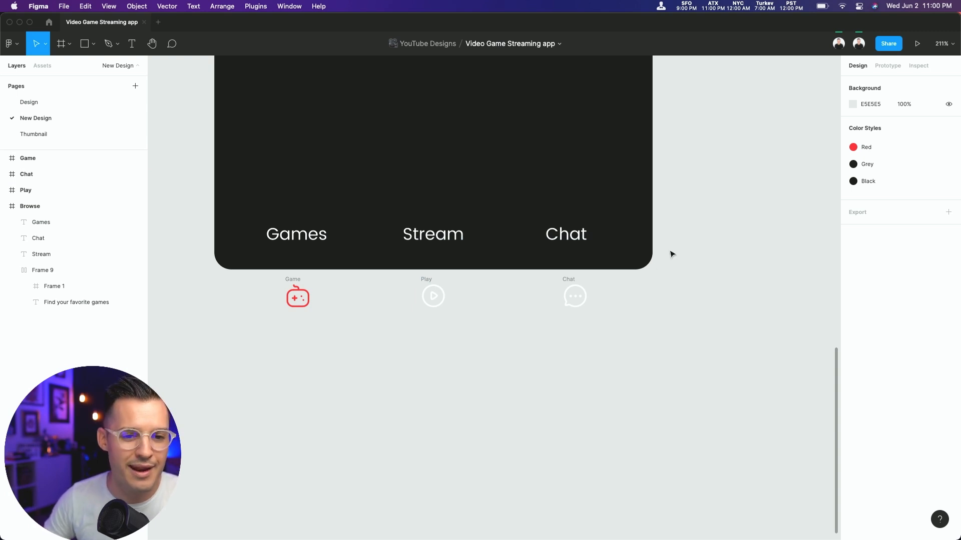
scroll(671, 248, up, 10)
key(shift+0)
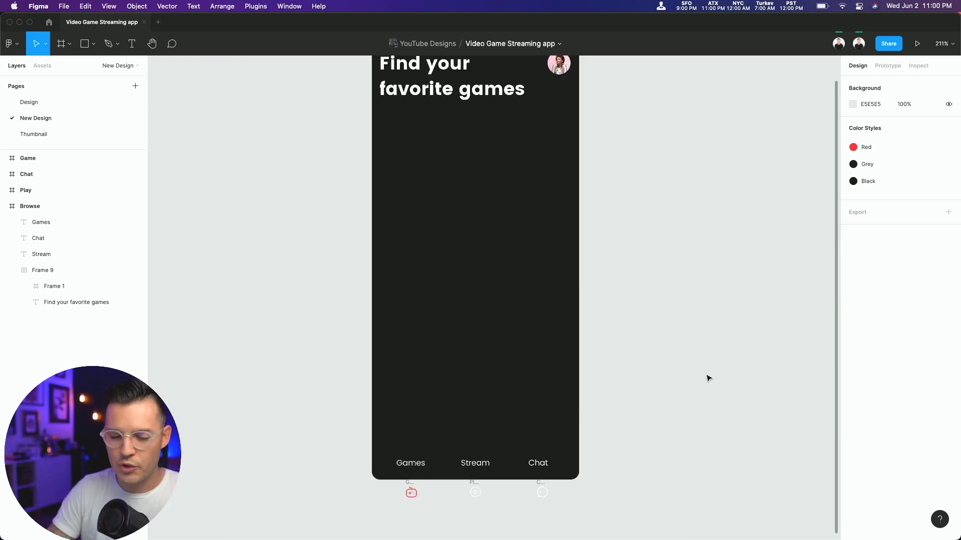
scroll(706, 456, up, 2)
drag(707, 457, 696, 451)
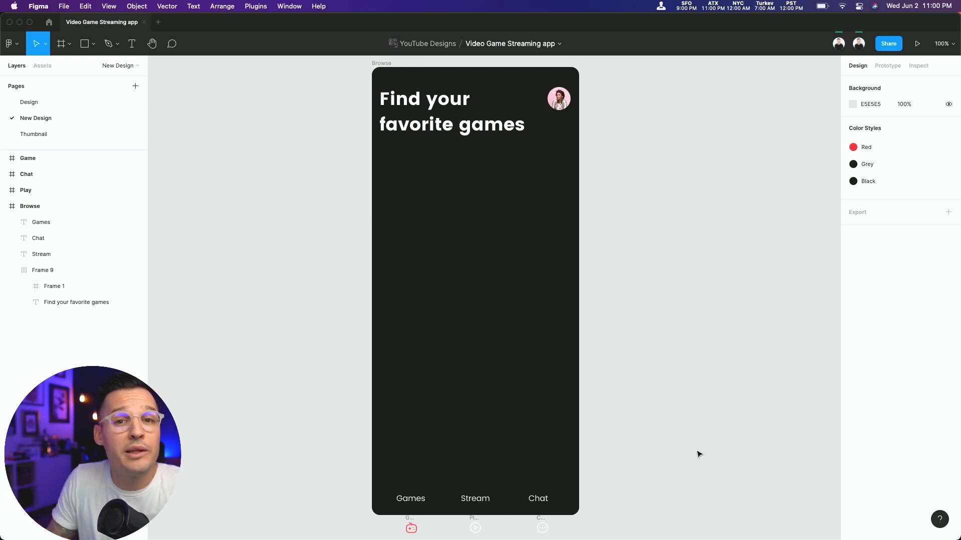
Step: Move the Game, Play and Chat icons into the Browse frame, each above its matching label Games, Stream and Chat
scroll(699, 454, down, 3)
key(z)
drag(323, 368, 663, 495)
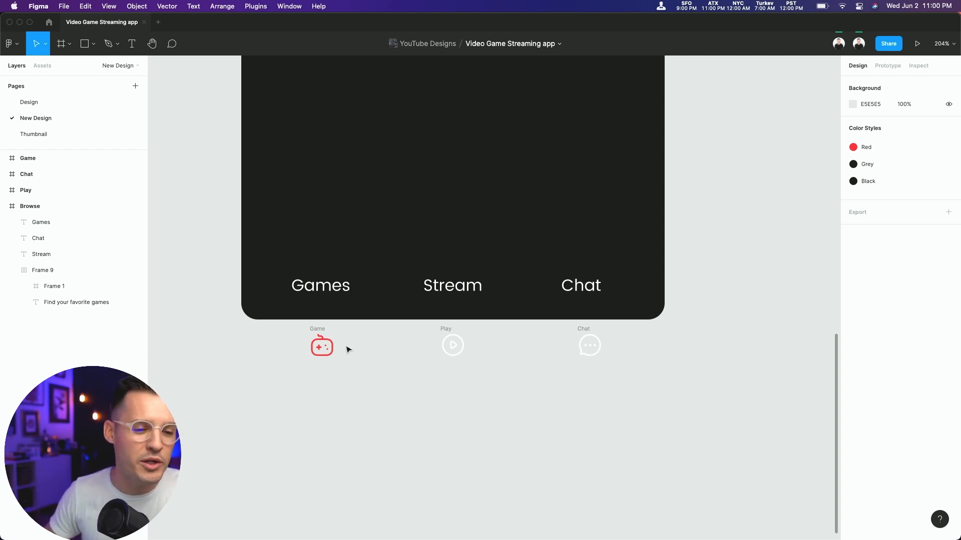
drag(322, 330, 321, 238)
drag(446, 332, 446, 240)
drag(588, 343, 577, 240)
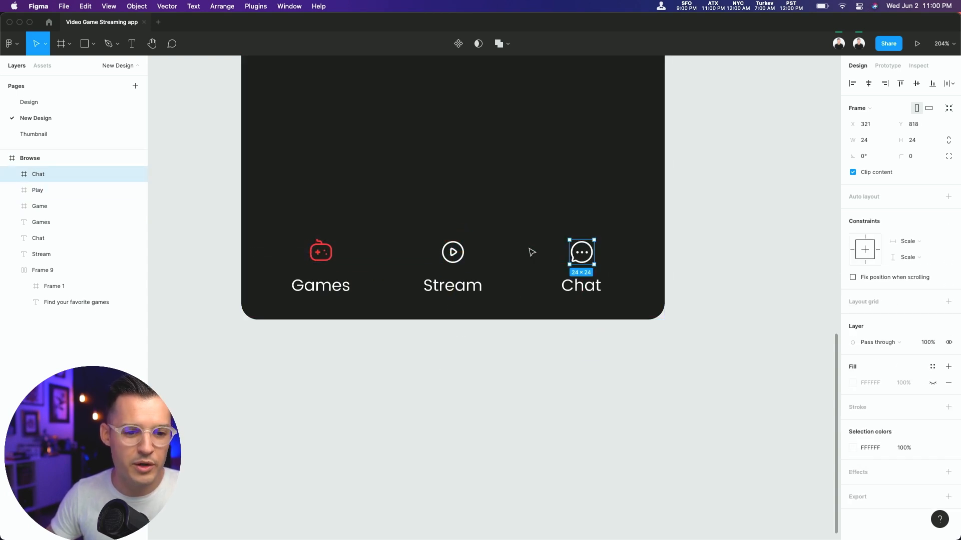
Step: Recolor the Games label with the red F44F44 sampled from the game icon
click(322, 280)
click(327, 259)
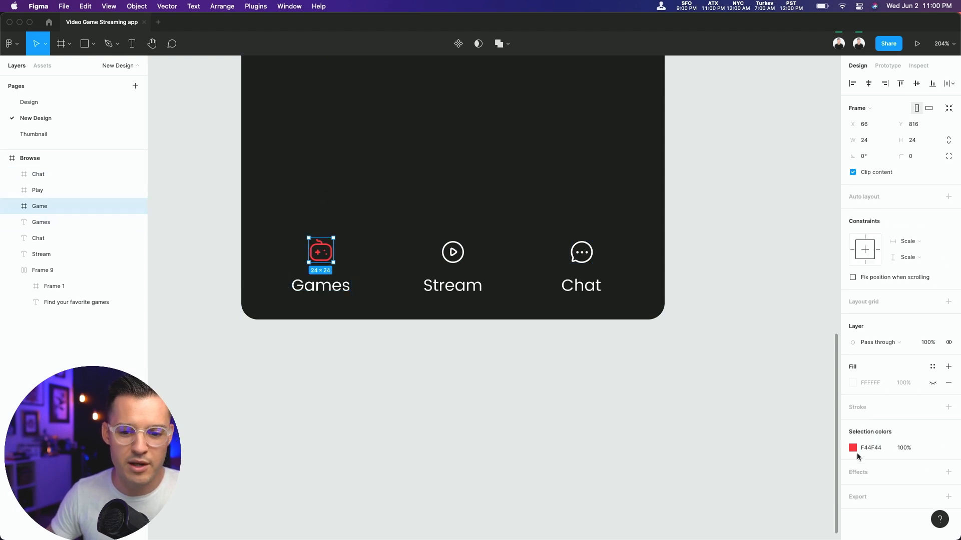
click(852, 448)
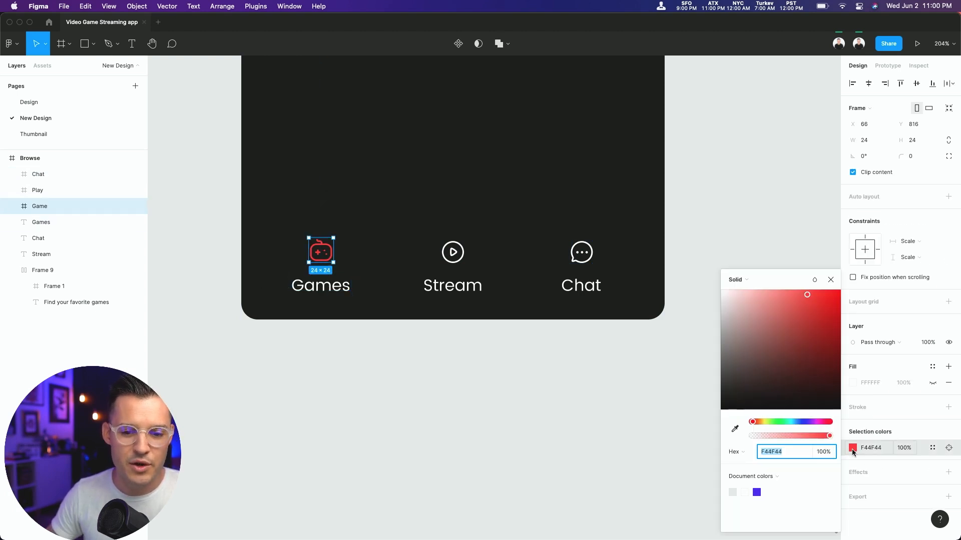
click(347, 286)
click(853, 411)
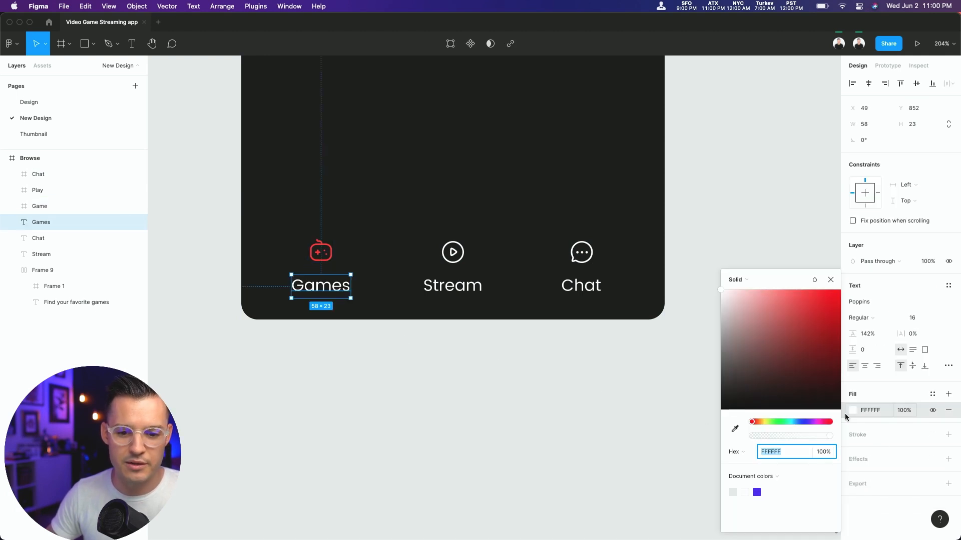
click(734, 429)
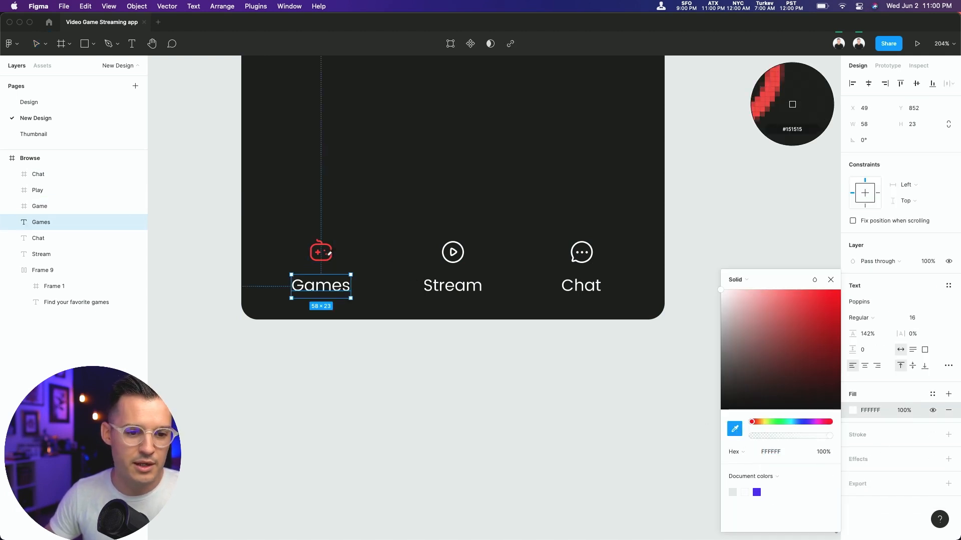
click(320, 251)
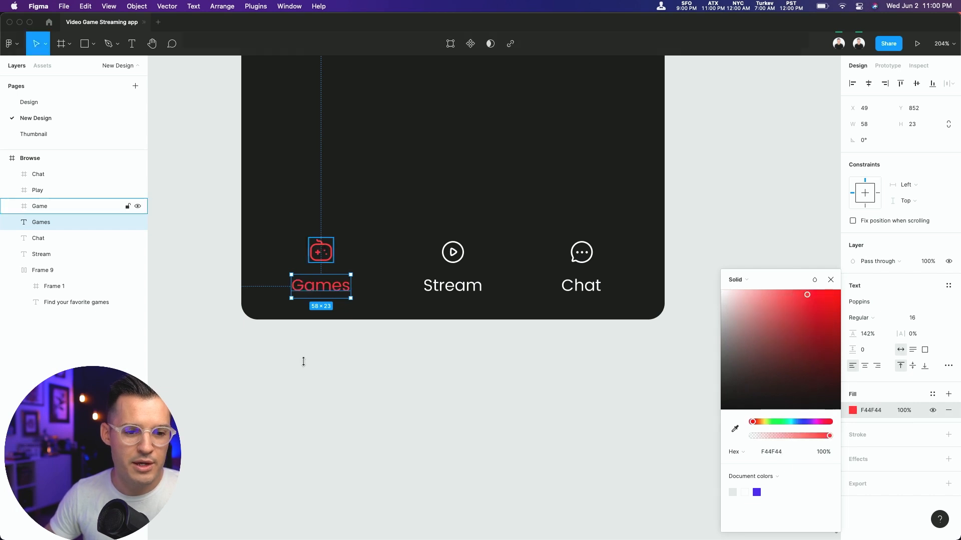
click(287, 401)
click(325, 298)
shift+click(450, 285)
shift+click(586, 285)
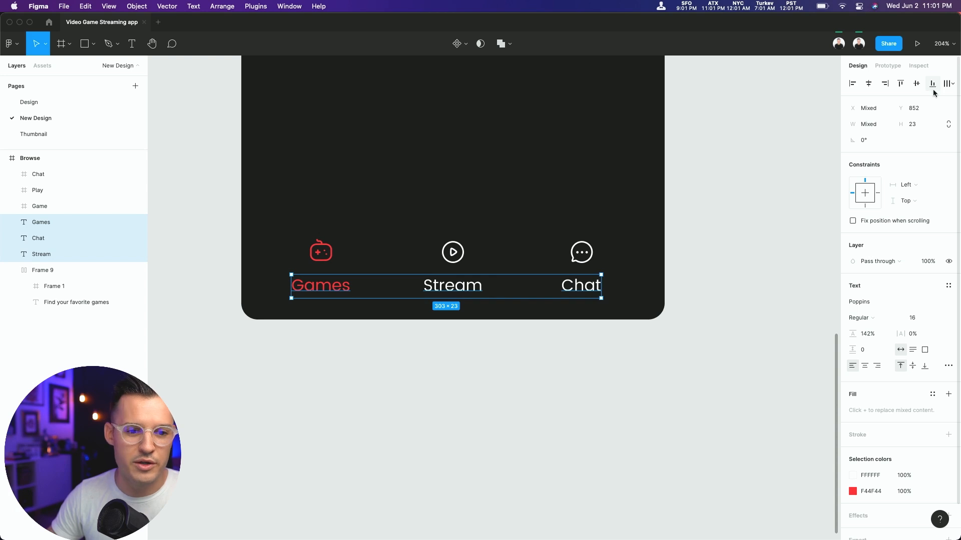
click(596, 348)
Step: Wrap the game icon and Games label in a vertical auto layout and center their alignment
click(320, 286)
shift+click(321, 259)
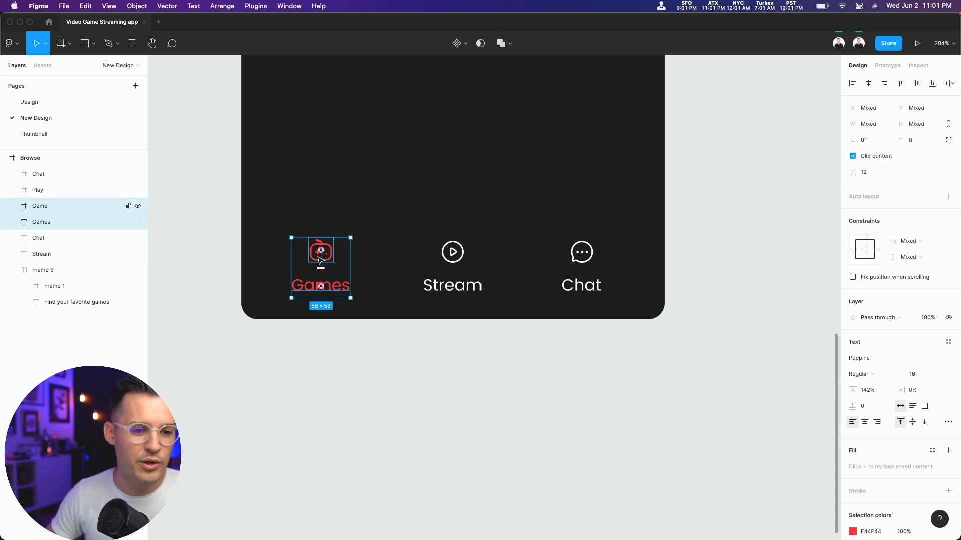
key(shift+a)
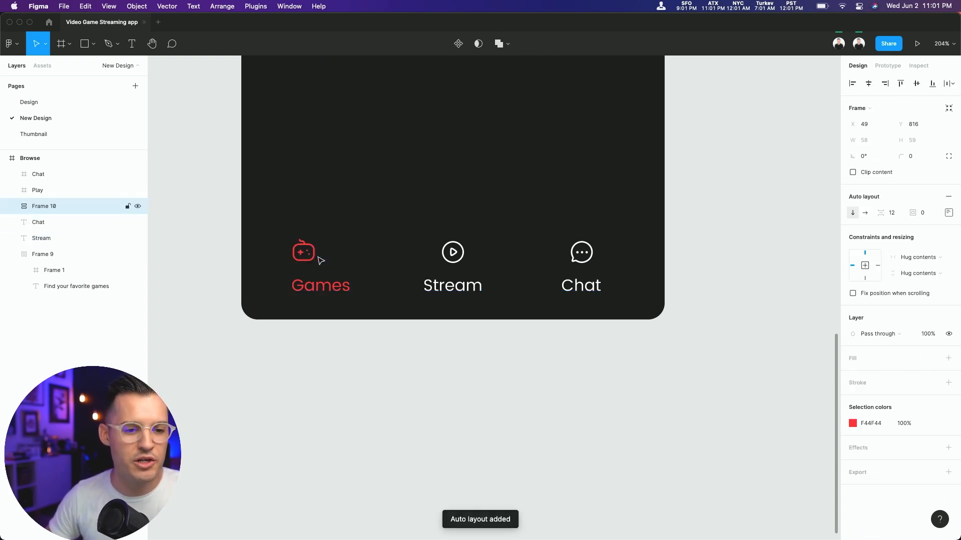
click(949, 213)
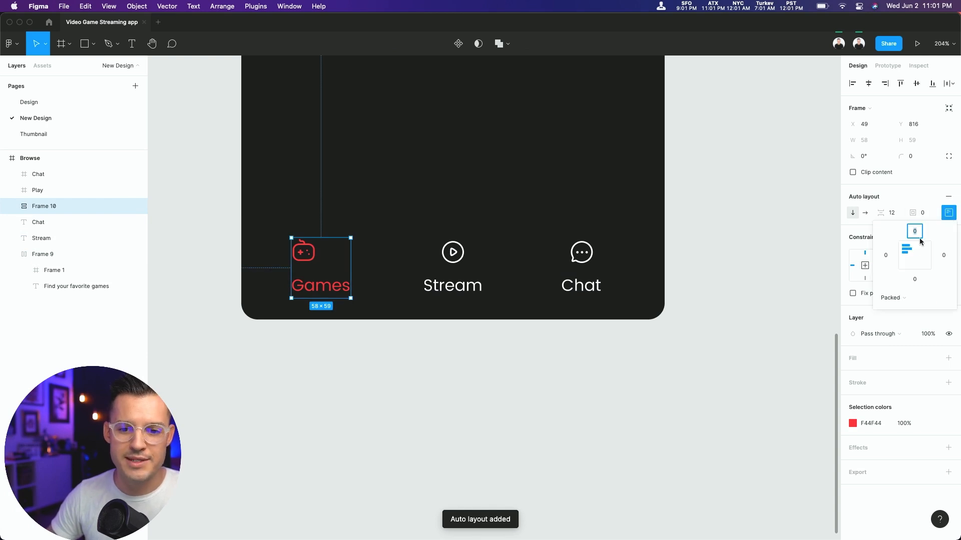
click(917, 253)
click(596, 380)
Step: Wrap the play icon and Stream label in a vertical auto layout and center their alignment
click(453, 286)
shift+click(453, 252)
key(shift+a)
click(948, 213)
click(914, 256)
Step: Wrap the chat icon and Chat label in a vertical auto layout and center their alignment
click(580, 287)
shift+click(582, 253)
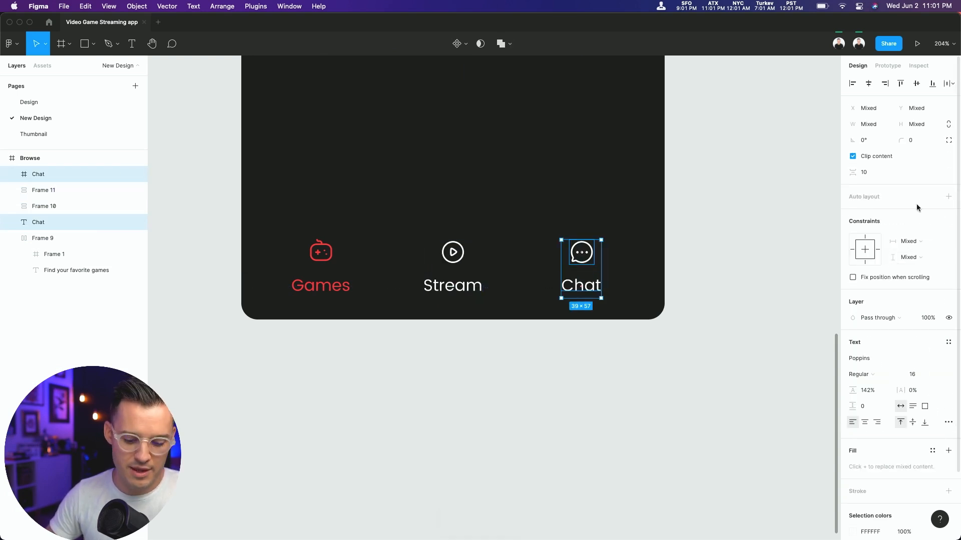
key(shift+a)
click(948, 213)
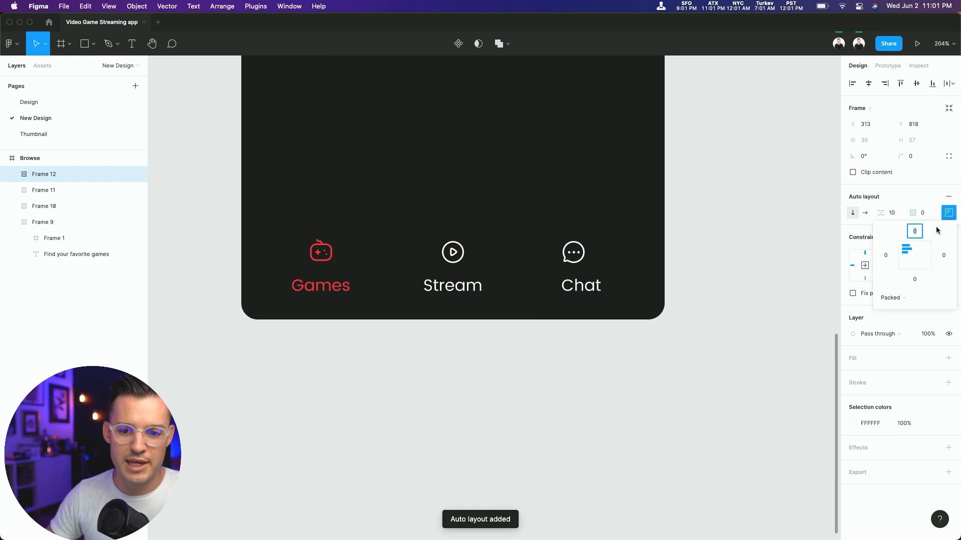
click(914, 255)
click(645, 395)
Step: Combine the three navigation items in a horizontal auto layout, centered and distributed with Space between
click(581, 293)
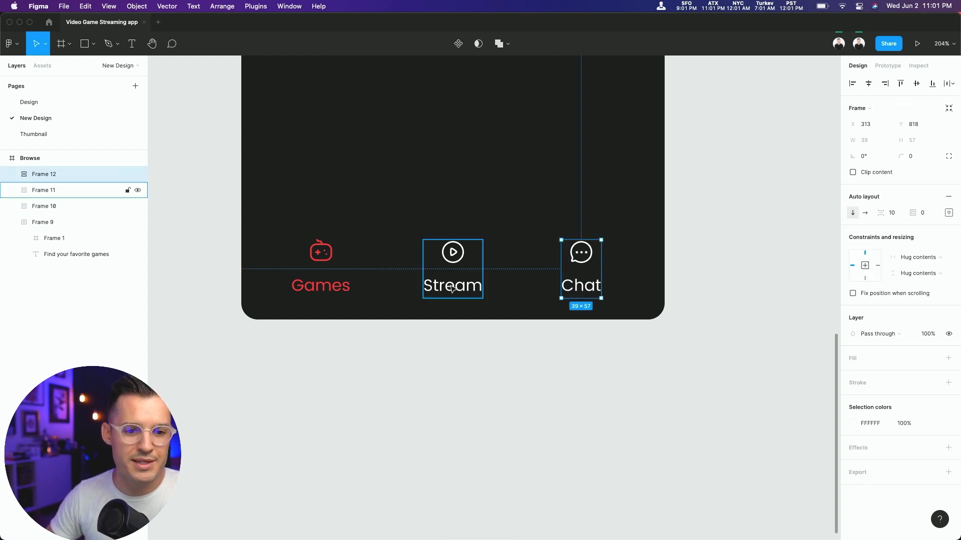
shift+click(453, 283)
shift+click(323, 284)
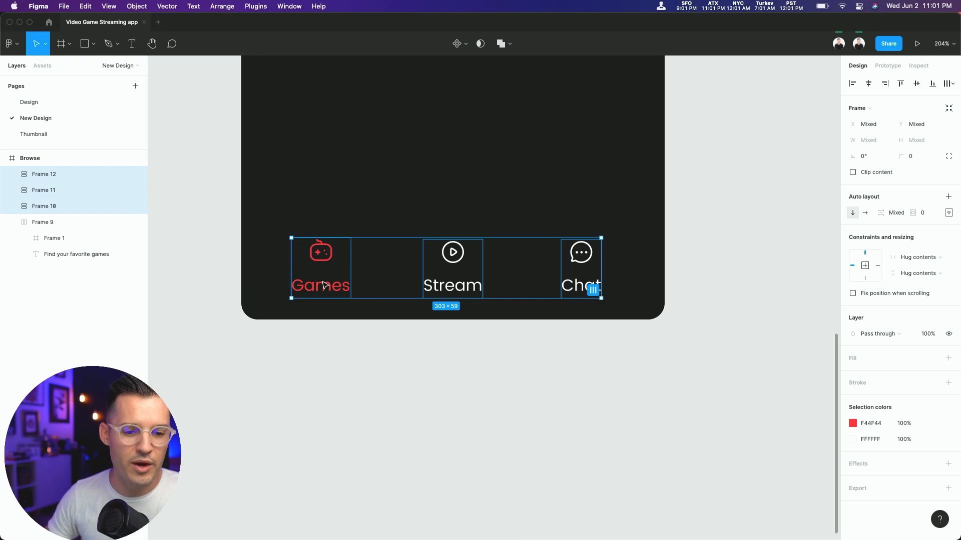
key(shift+a)
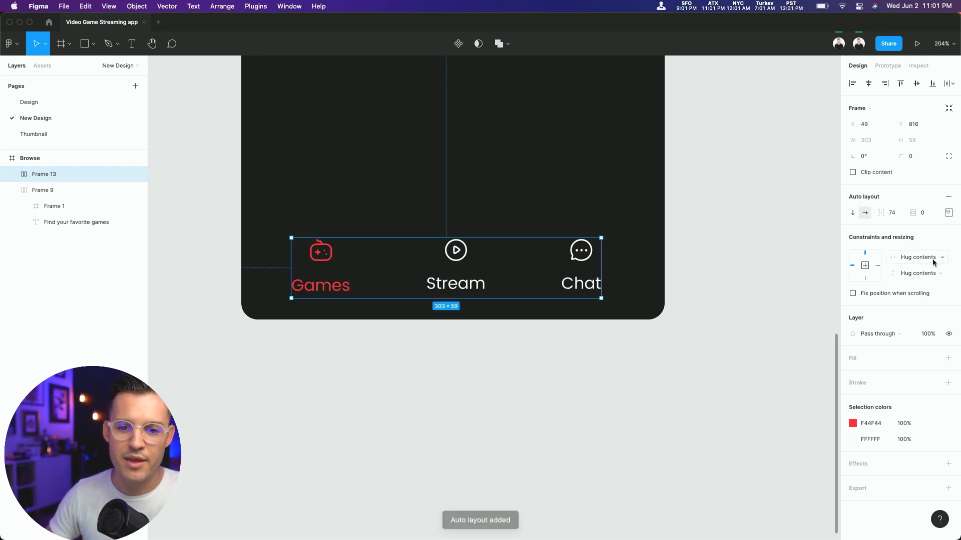
click(948, 213)
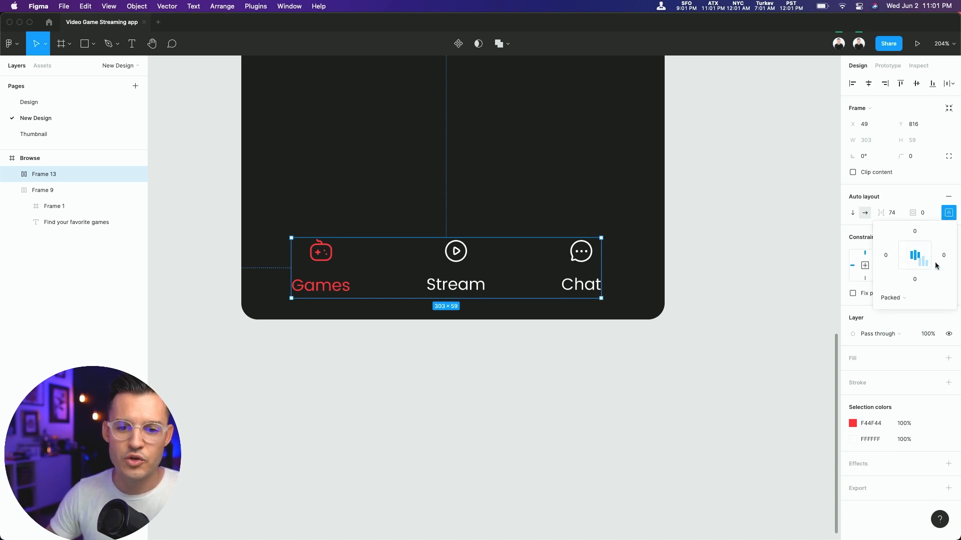
click(892, 302)
click(901, 309)
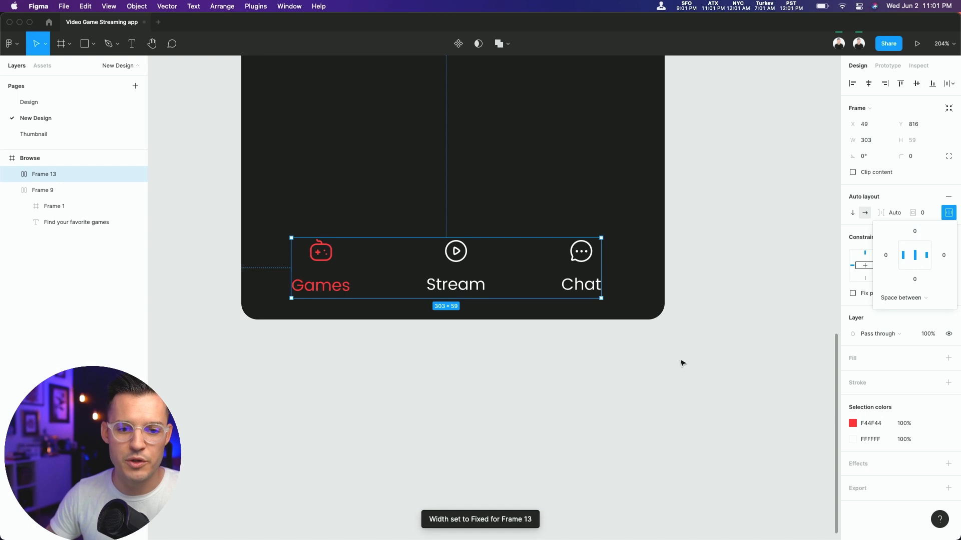
click(645, 375)
Step: Narrow the navigation bar frame to about 294 wide and set its padding to 10 on all sides
click(601, 269)
mouse_move(601, 270)
mouse_down()
mouse_move(721, 268)
mouse_move(531, 267)
mouse_move(742, 265)
mouse_move(592, 266)
mouse_up()
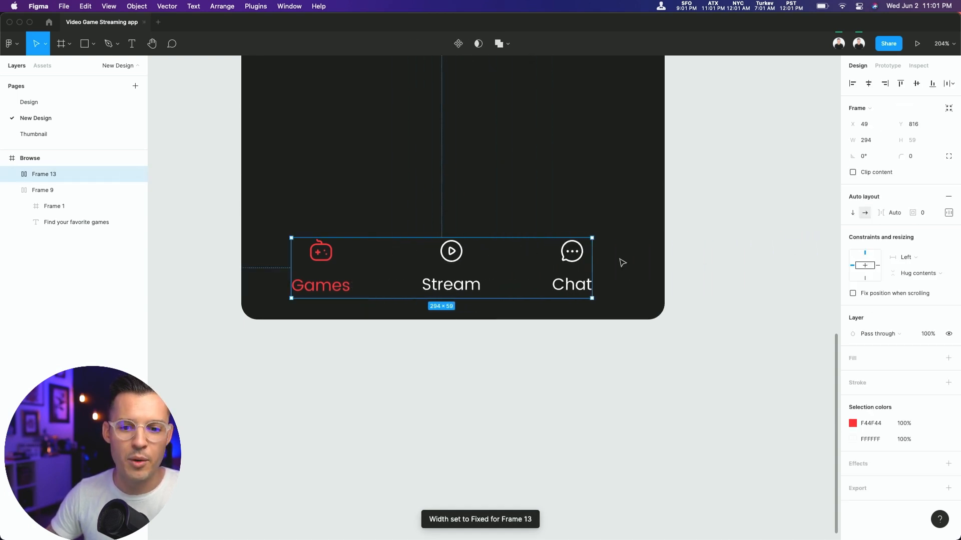
click(910, 213)
text(10)
key(Return)
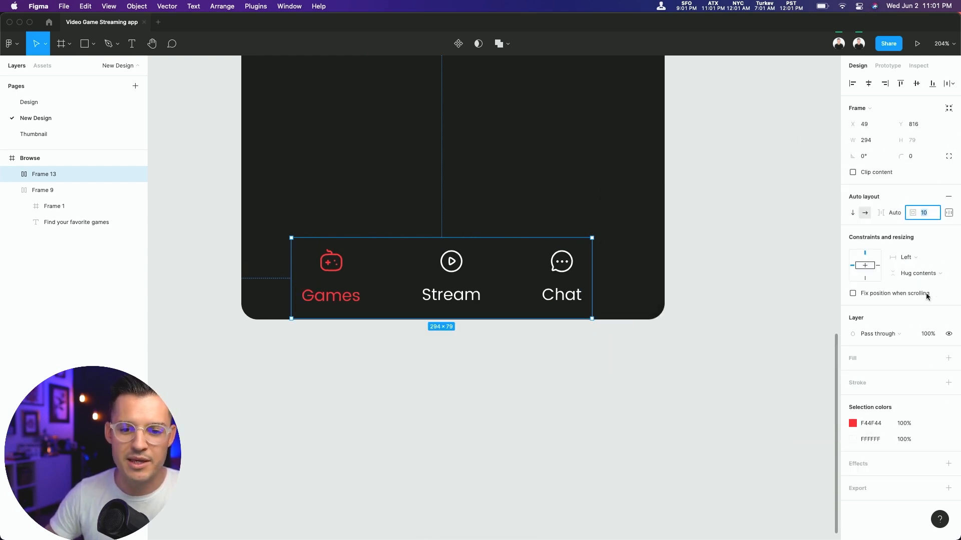
Step: Add a solid fill to the navigation bar and make it dark gray 212121
mouse_move(926, 297)
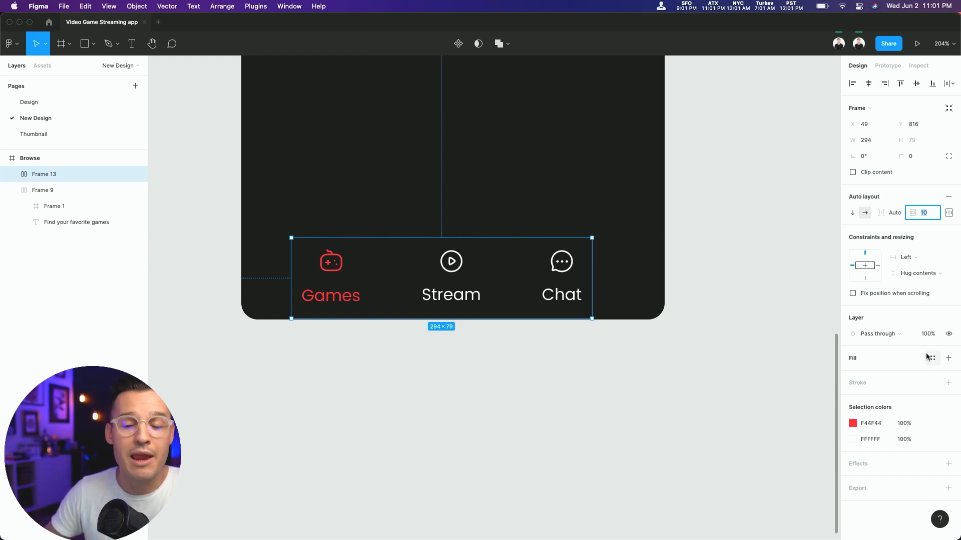
click(948, 358)
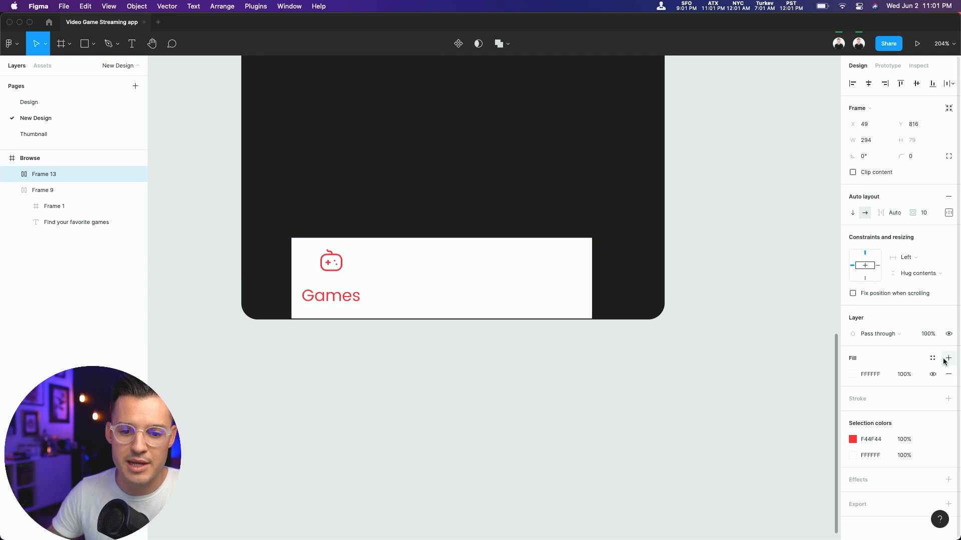
click(853, 374)
text(0F0F0F)
key(Return)
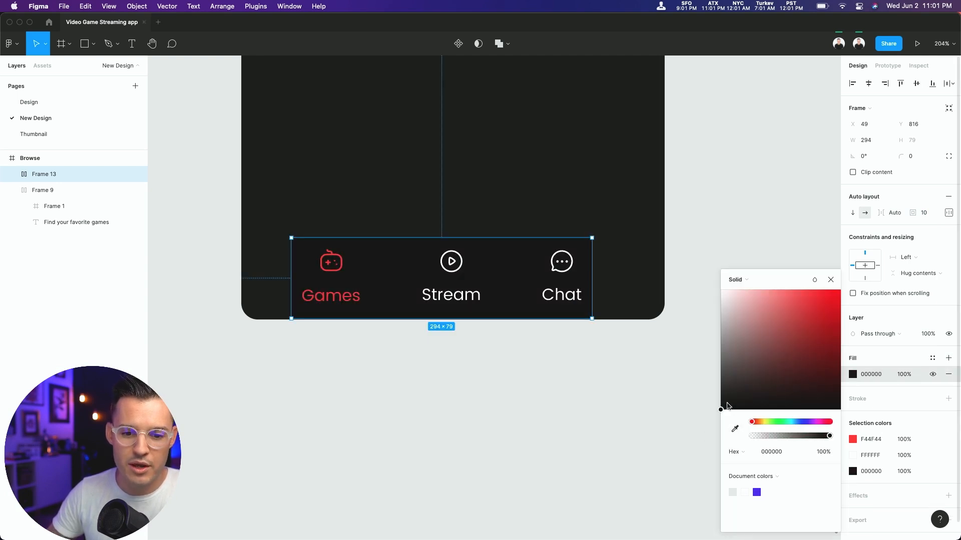
drag(723, 404, 720, 398)
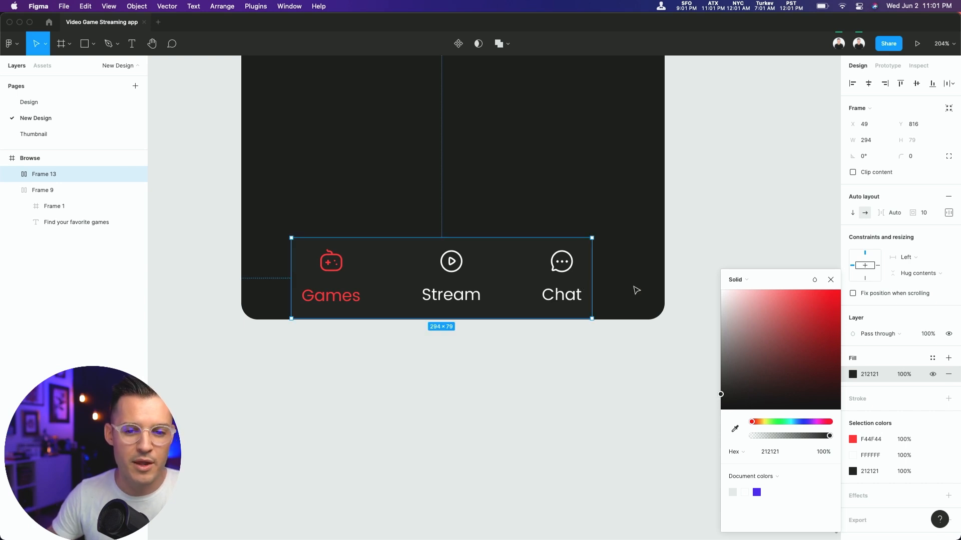
Step: Try a padding of 20 on the navigation bar, and return it to 10
click(923, 214)
text(20)
key(Return)
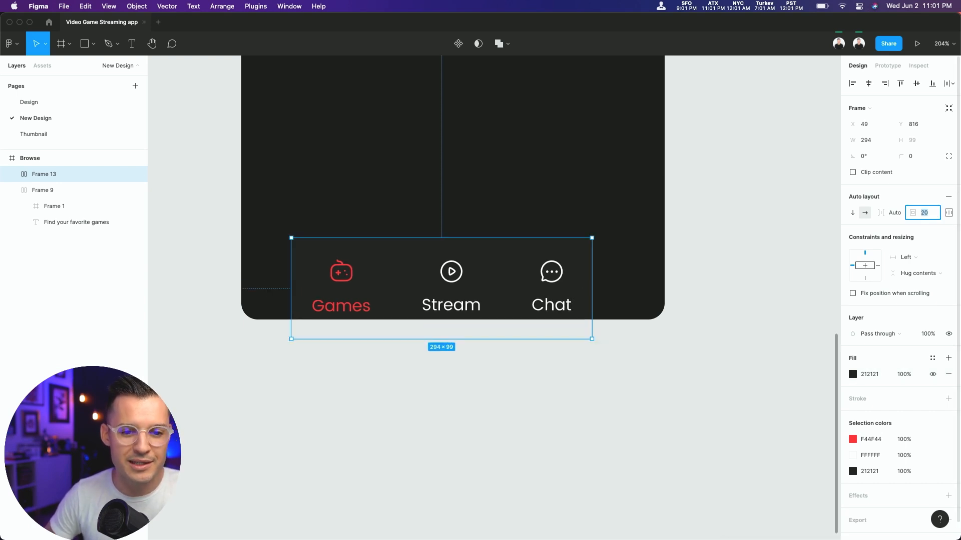
text(10)
key(Return)
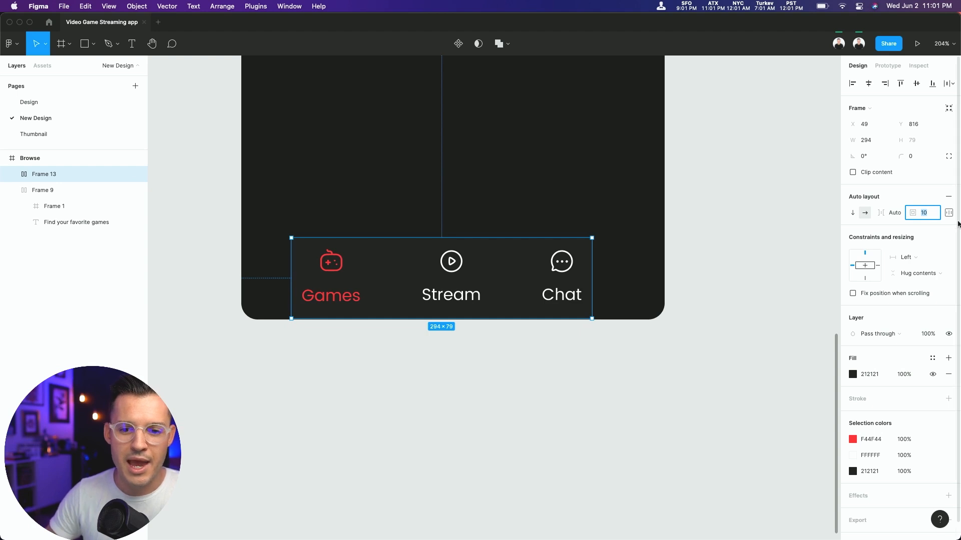
Step: Set the navigation bar's left and right padding to 30
click(949, 213)
click(890, 256)
key(shift+Up)
key(shift+Up)
key(Tab)
key(Tab)
key(shift+Up)
key(shift+Up)
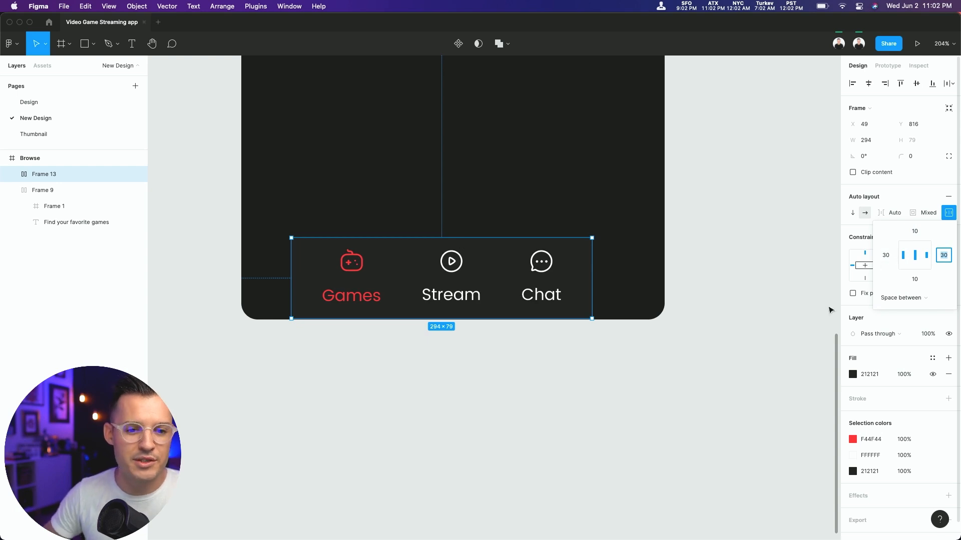
Step: Widen the navigation bar to 414 so that it spans the full width of the Browse frame
click(644, 310)
click(537, 278)
drag(537, 279, 662, 272)
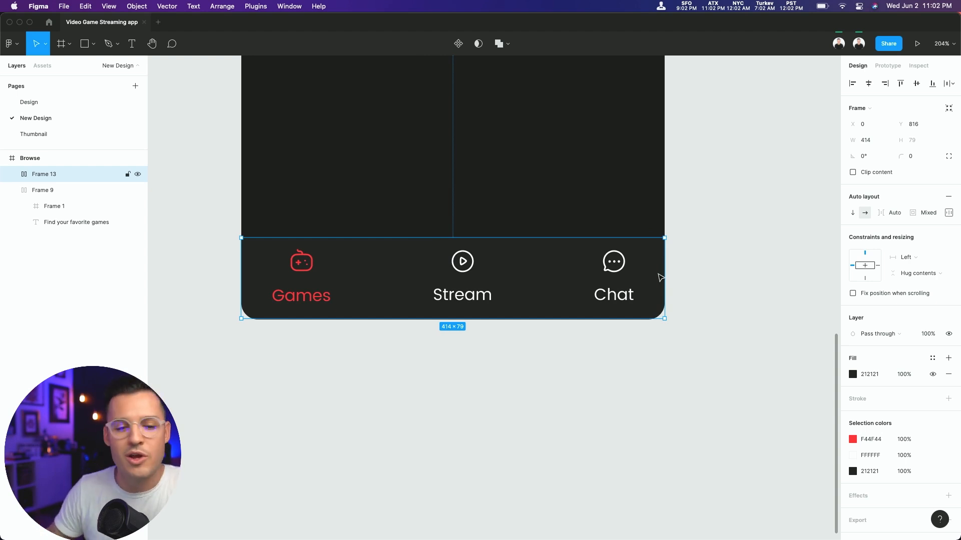
click(701, 265)
key(shift+0)
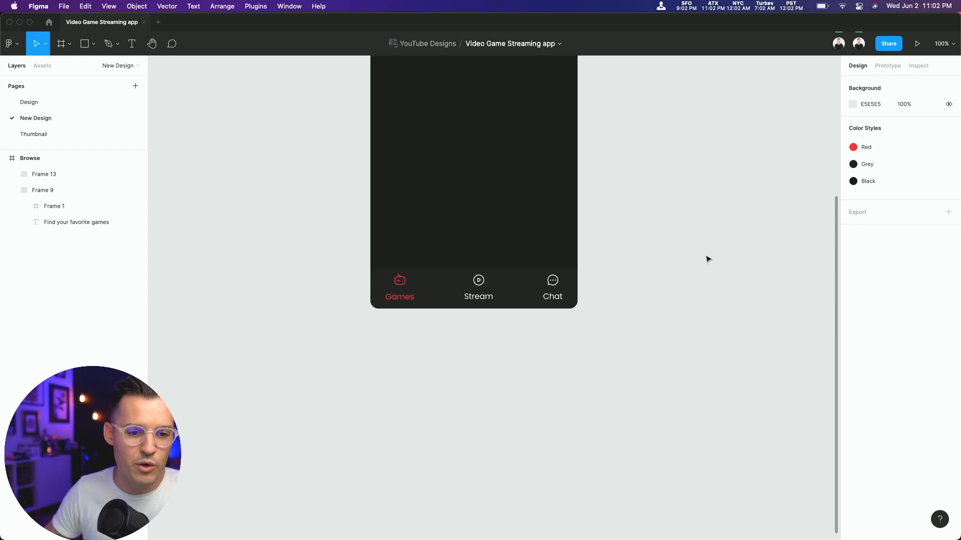
Step: Set the navigation bar's top and bottom padding to 20
click(550, 298)
click(947, 212)
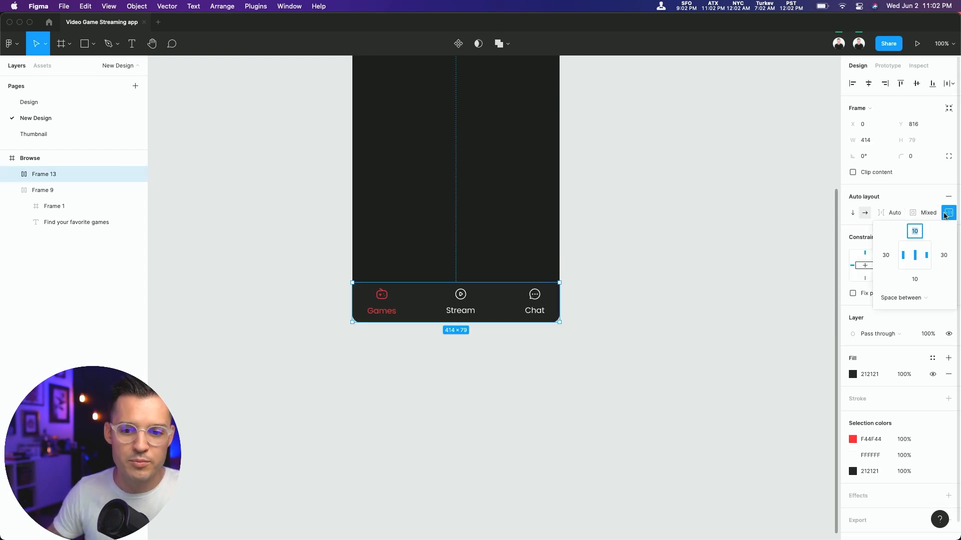
key(shift+Up)
key(Tab)
key(Tab)
key(shift+Up)
click(730, 325)
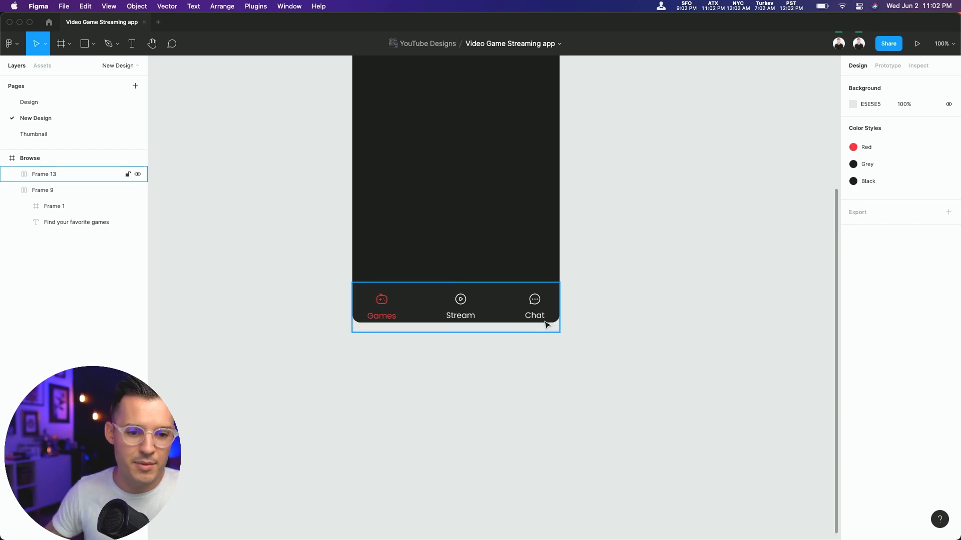
Step: Move the navigation bar up so that it sits on the Browse frame's bottom edge
drag(547, 324, 548, 318)
click(608, 263)
drag(604, 256, 625, 356)
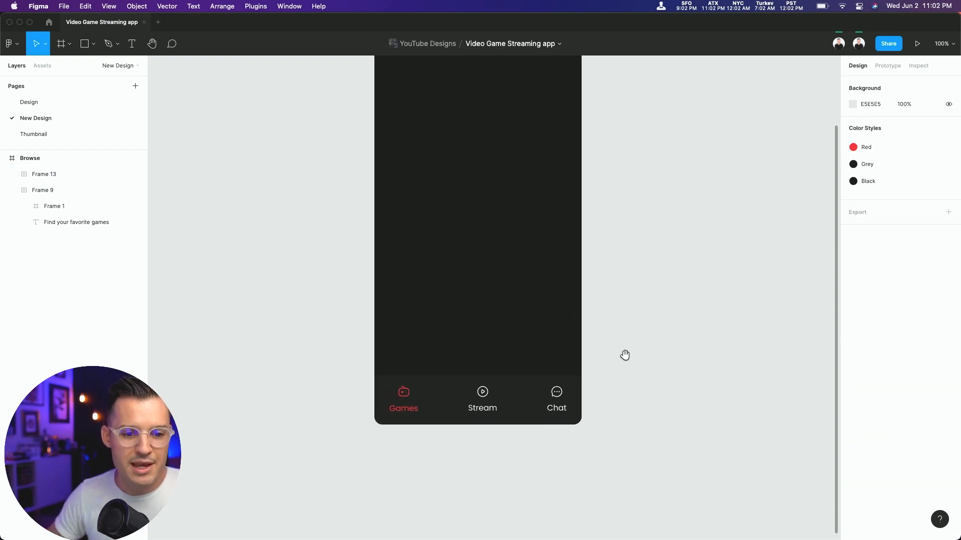
Step: Rename the navigation bar's layer to "nav" and lock it
click(520, 388)
double_click(48, 174)
text(nav)
key(Return)
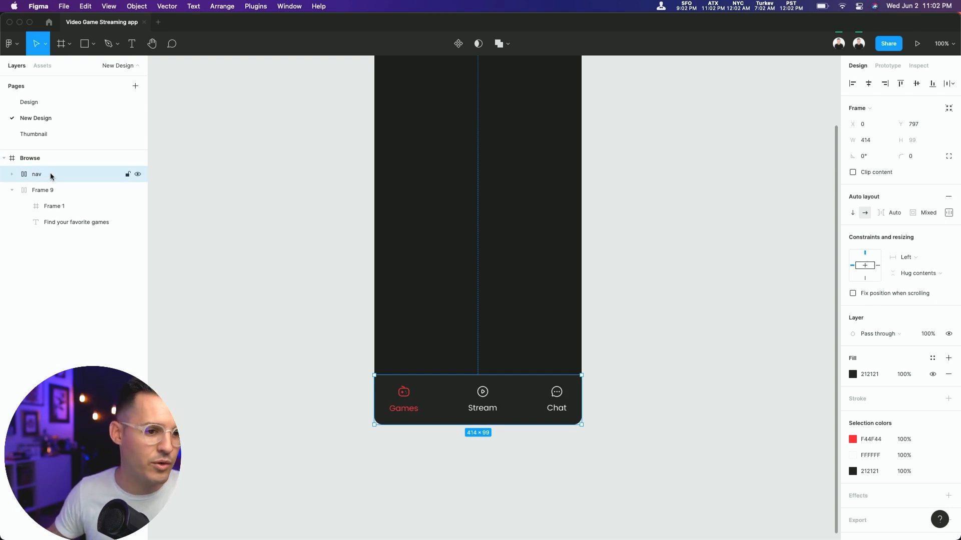
click(127, 174)
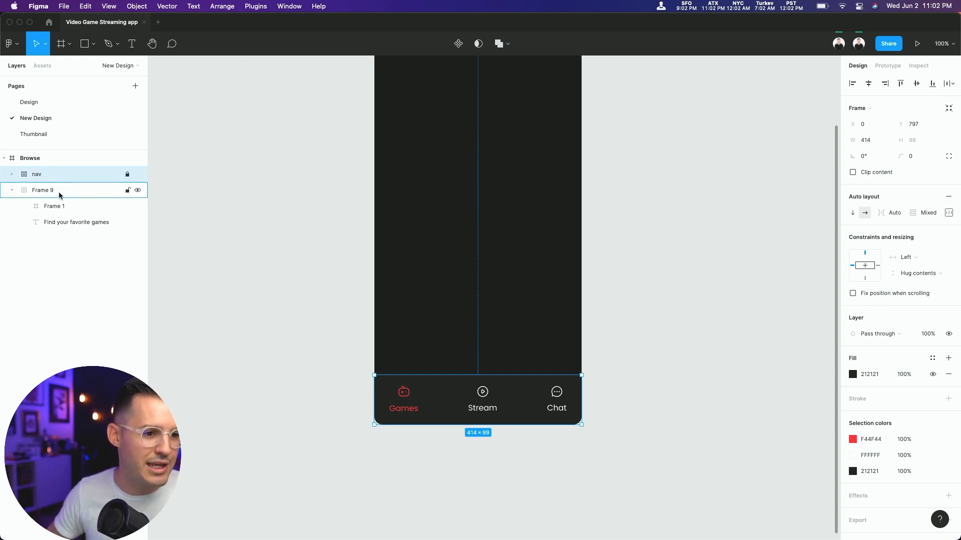
Step: Collapse the heading frame's layers and fix the position of nav when scrolling
click(11, 192)
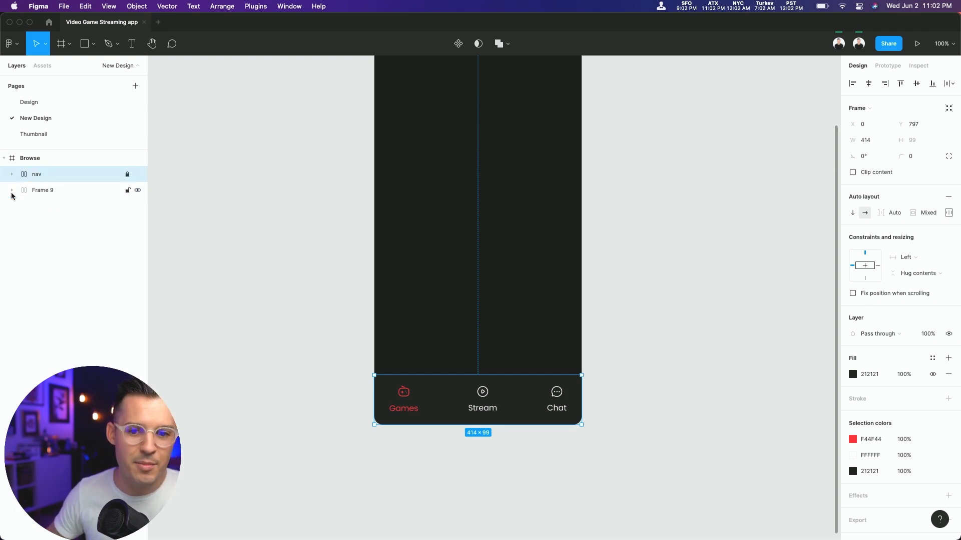
click(853, 293)
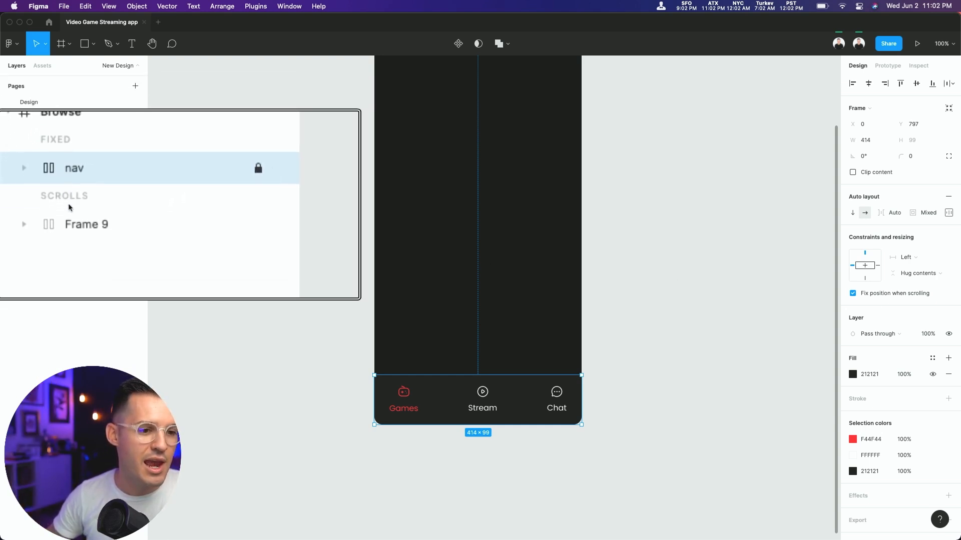
click(254, 227)
Step: Rename the frame holding the heading and avatar to "header"
scroll(272, 379, up, 5)
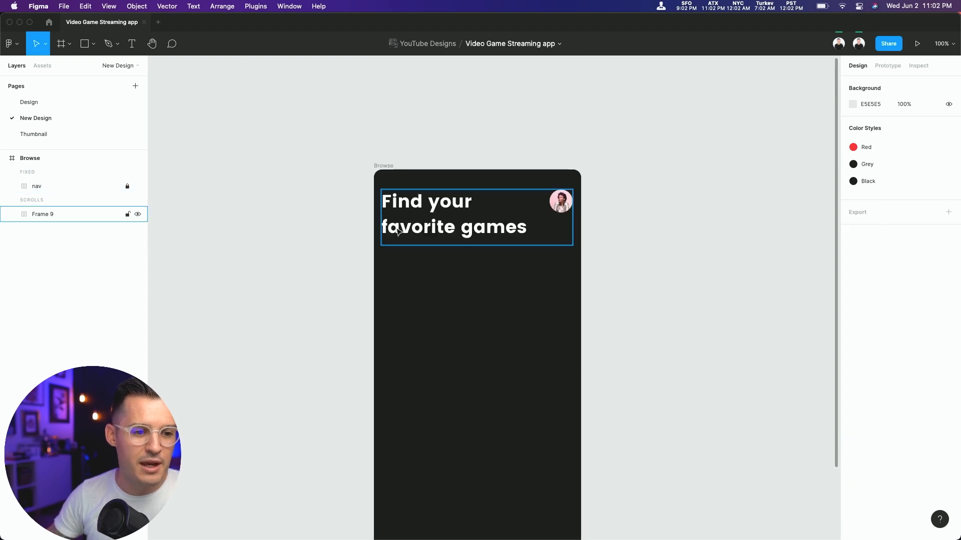
click(48, 219)
double_click(43, 215)
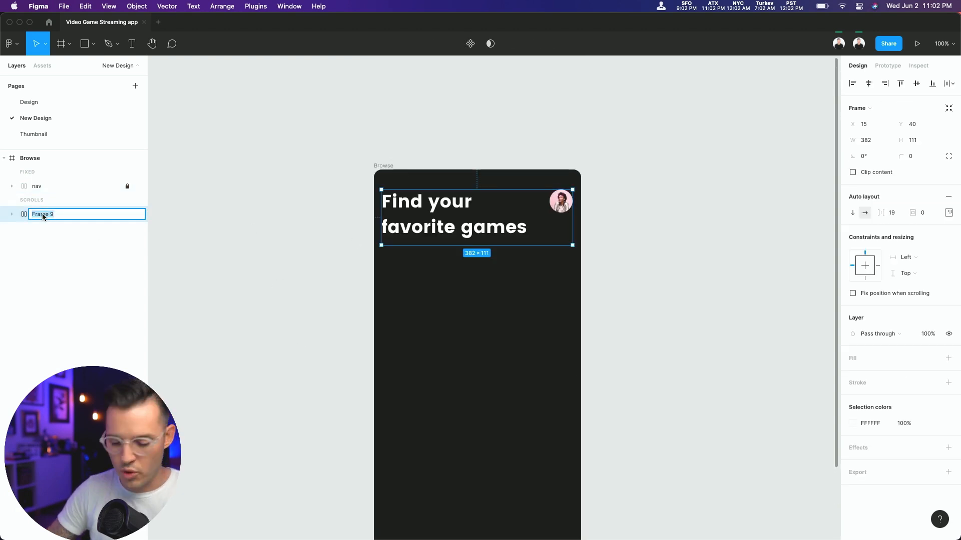
text(heade)
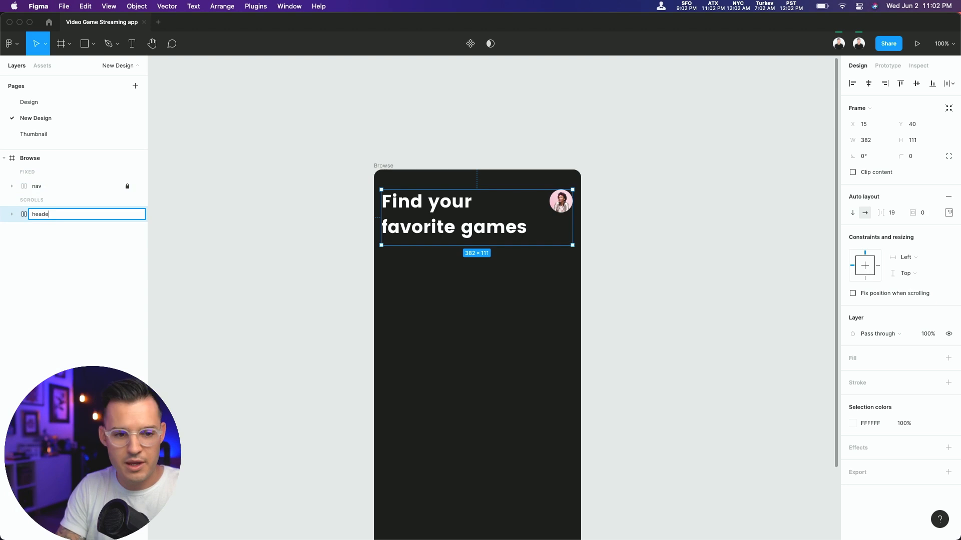
key(Return)
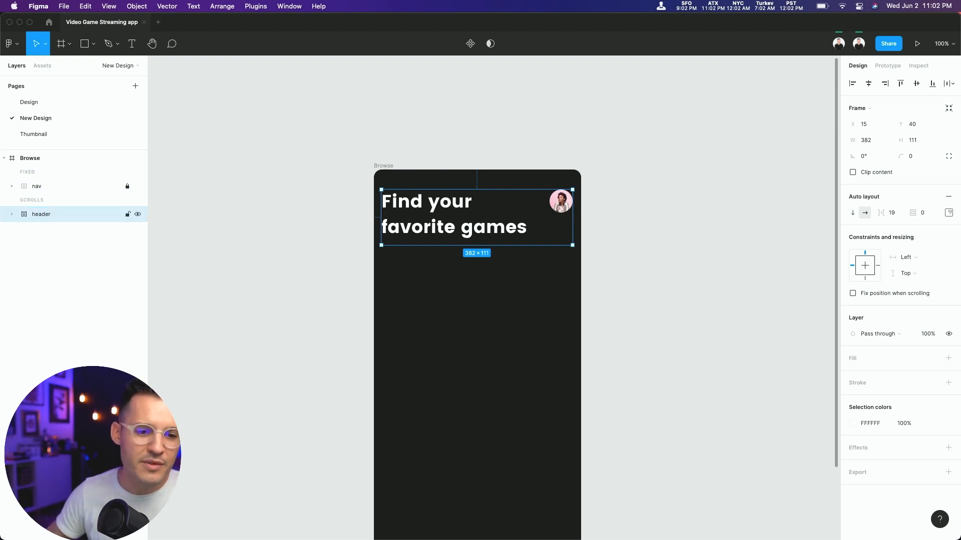
click(407, 283)
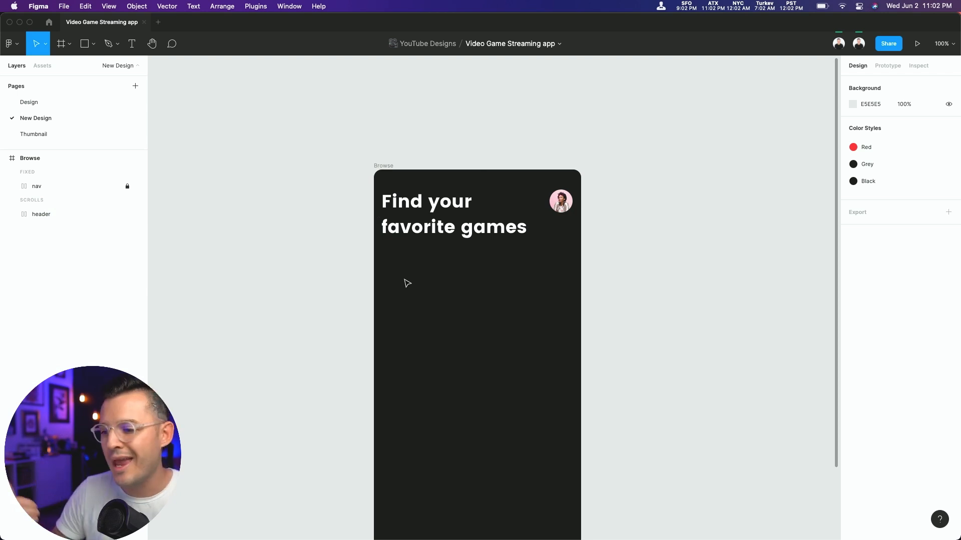
Step: Unlock nav to copy its Stream text label, and lock nav again
drag(349, 211, 604, 324)
scroll(478, 414, down, 10)
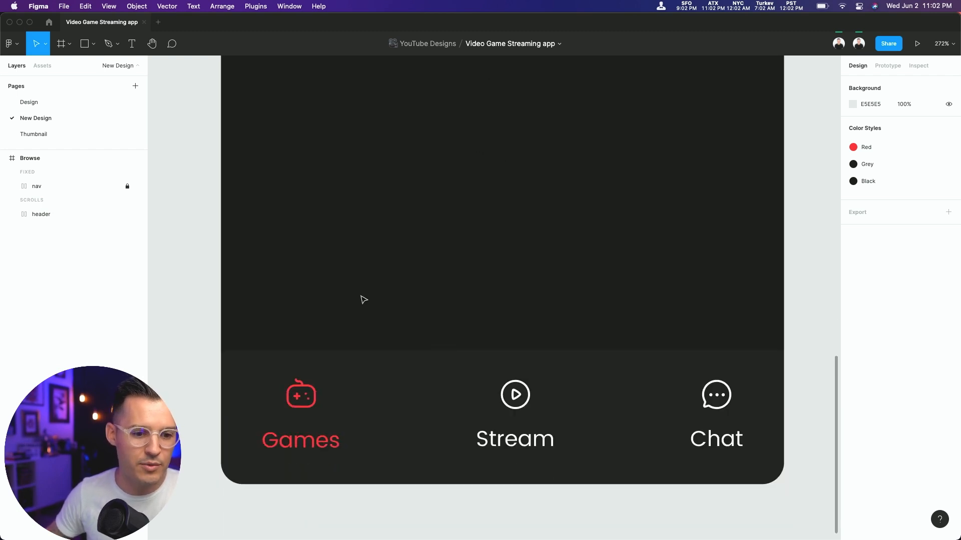
click(128, 187)
super+click(494, 446)
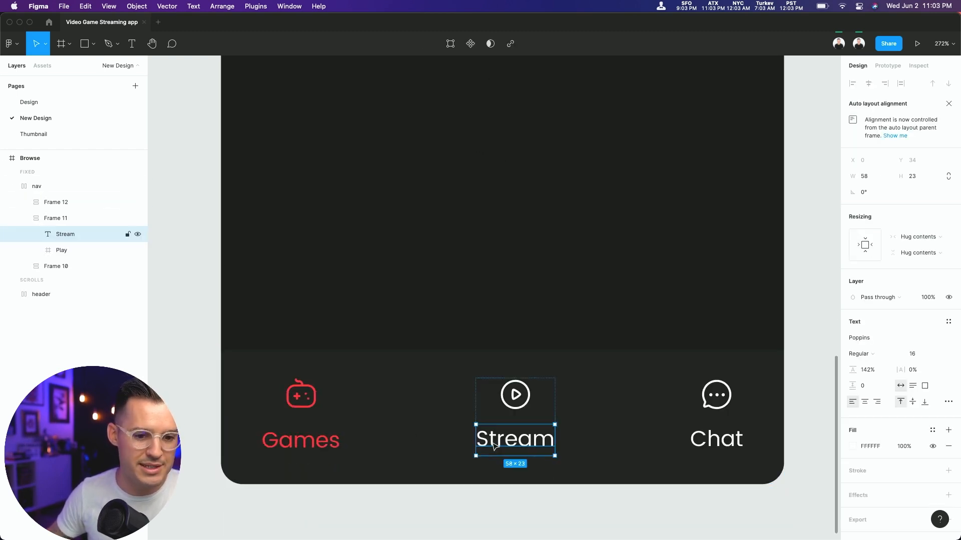
click(11, 186)
click(127, 187)
Step: Paste the Stream label and move it out of the header to just below the heading, aligned with the heading's left edge
drag(342, 155, 328, 400)
drag(379, 155, 403, 397)
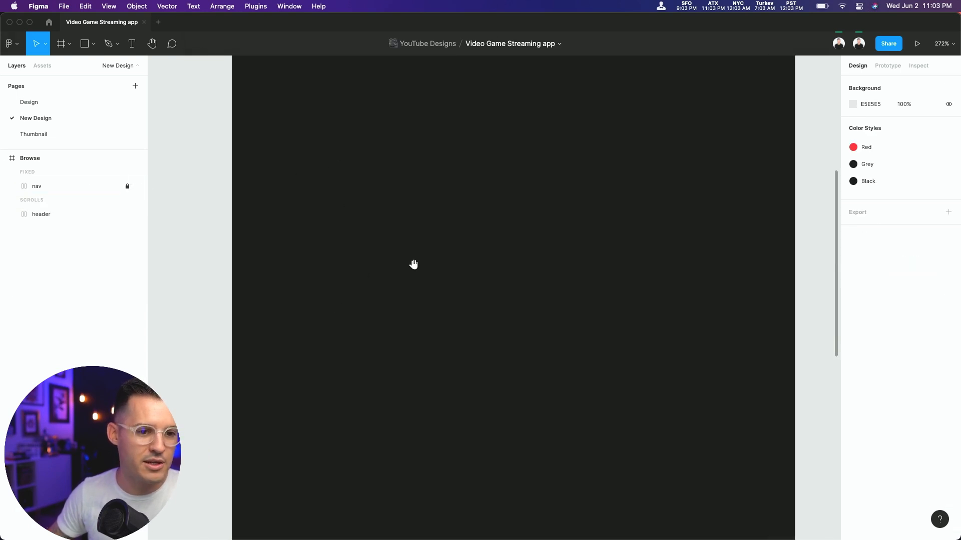
drag(385, 117, 419, 339)
click(417, 185)
key(super+v)
click(375, 251)
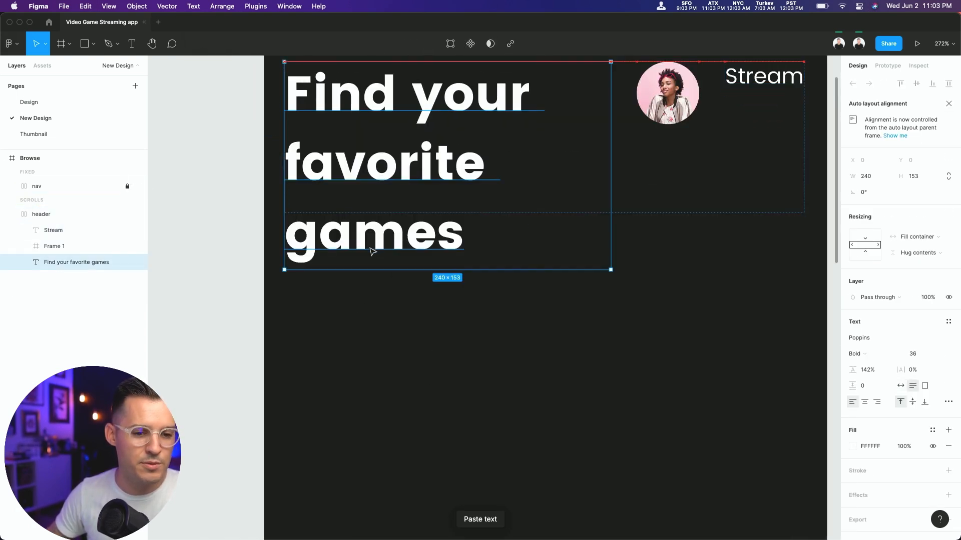
scroll(581, 326, up, 3)
scroll(581, 326, right, 2)
click(732, 141)
drag(732, 140, 293, 353)
Step: Change the pasted label's text to "All Games"
double_click(290, 354)
text(All Games)
key(Escape)
Step: Draw a circle about 19 × 19 beside the All Games label, add a stroke and remove its fill
scroll(414, 392, down, 2)
scroll(219, 285, up, 5)
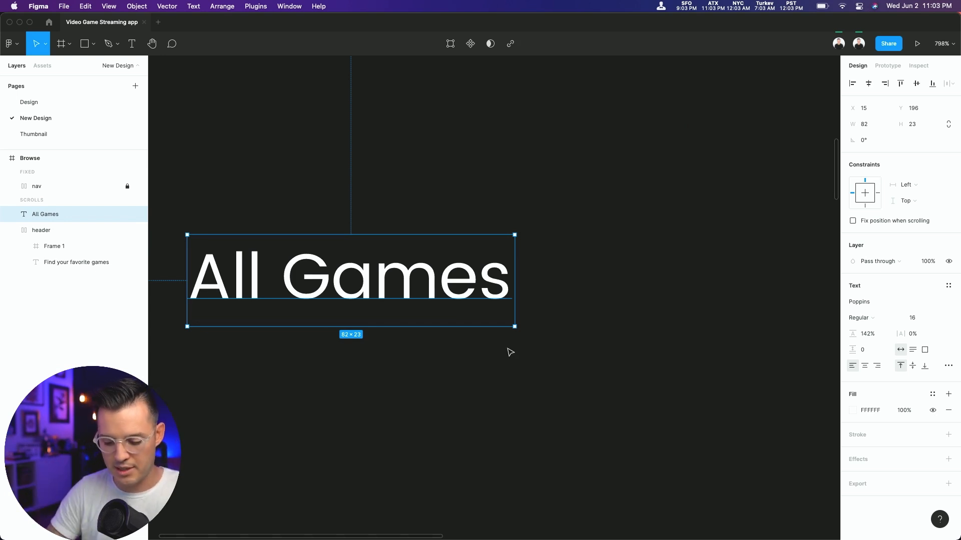
key(o)
mouse_move(566, 247)
mouse_down()
mouse_move(645, 332)
mouse_move(642, 322)
mouse_up()
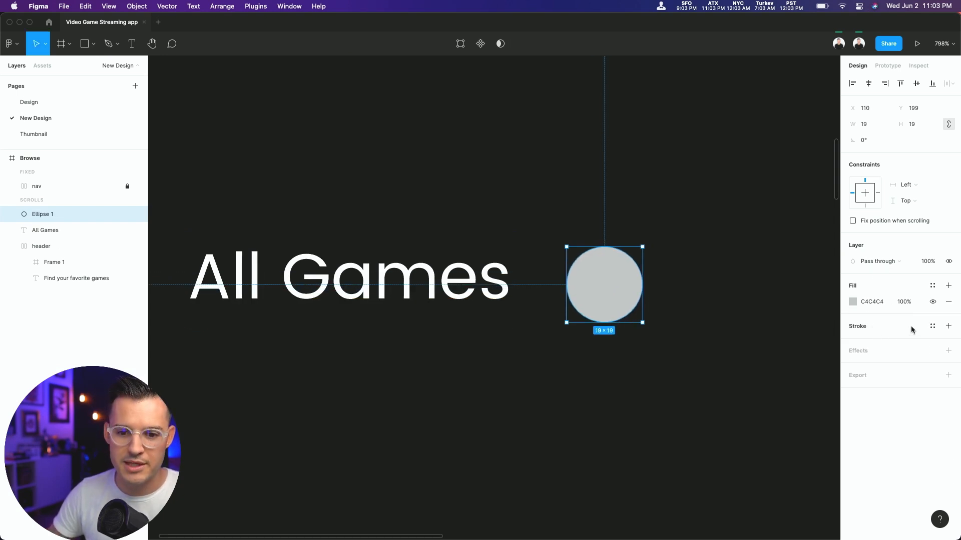
click(948, 326)
click(949, 302)
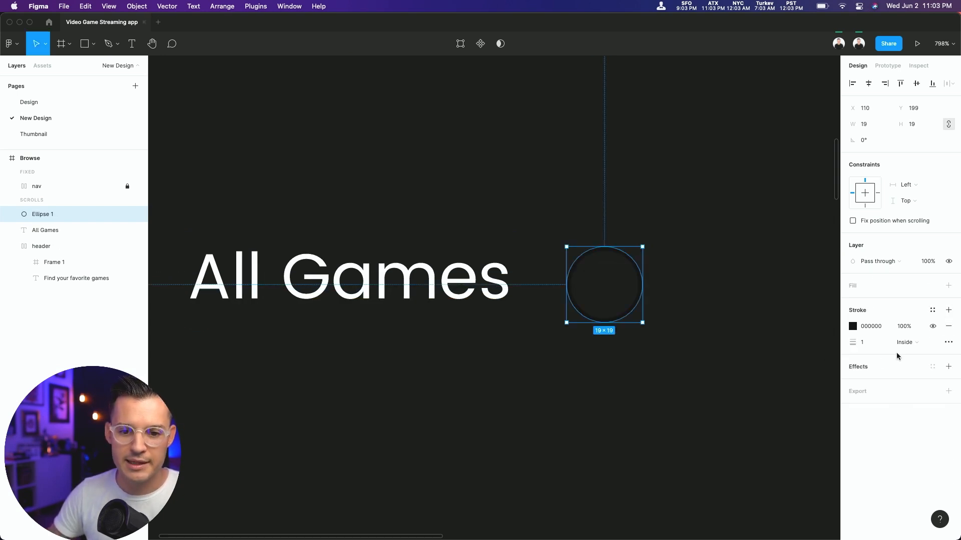
Step: Set the circle's stroke color to light gray DDDDDD and move the circle slightly farther from the label, to X 121, Y 198
click(853, 326)
text(F1F1F1)
key(Return)
mouse_move(663, 302)
mouse_down()
mouse_move(663, 310)
mouse_move(636, 310)
mouse_move(682, 314)
mouse_up()
click(871, 346)
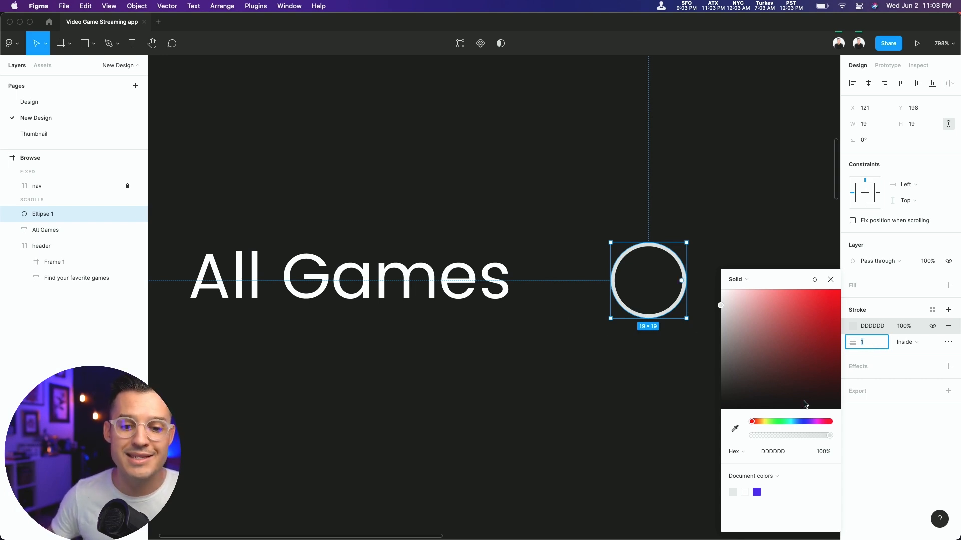
Step: Resize the circle about its center to 21 × 21
click(628, 377)
key(shift+0)
key(plus)
drag(626, 375, 578, 271)
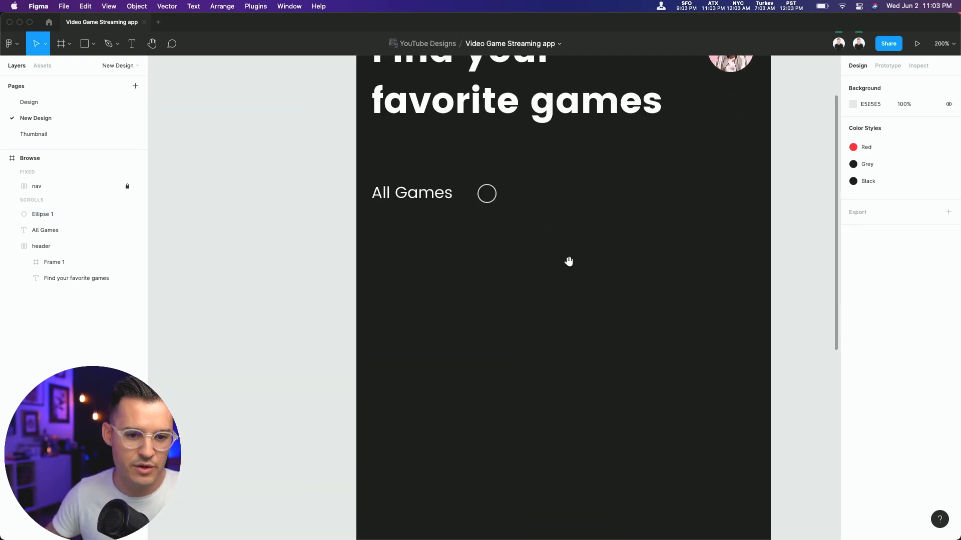
click(487, 194)
key(alt)
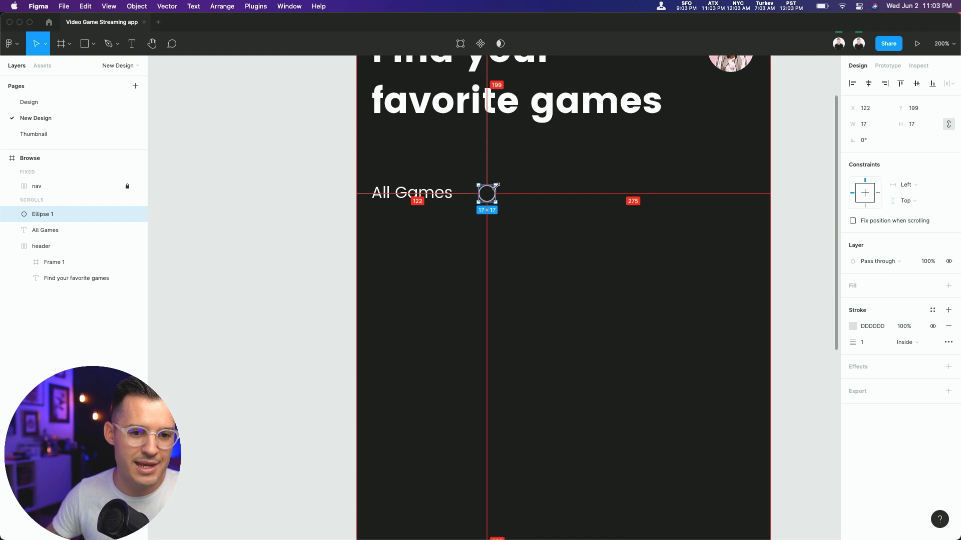
drag(496, 186, 499, 184)
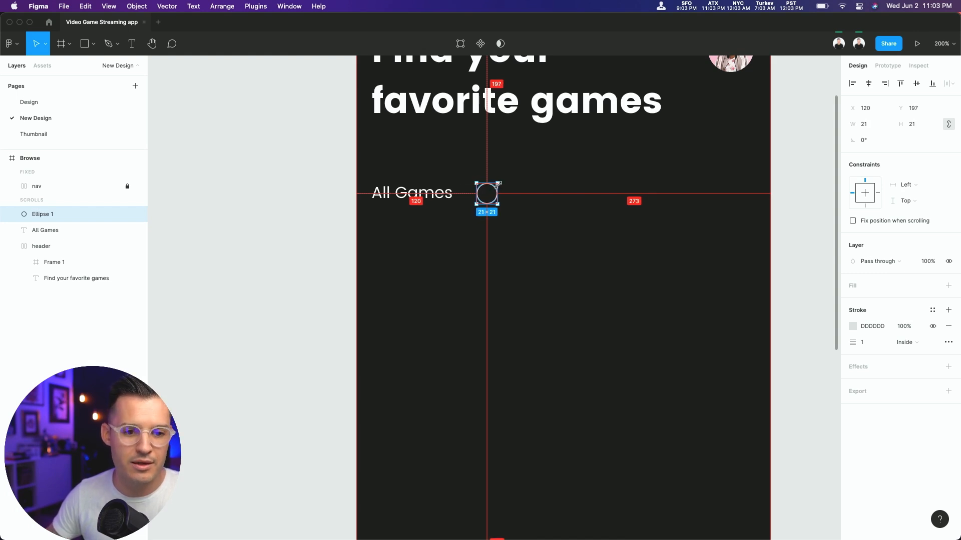
Step: Duplicate the circle in place, shrink the copy about its center to 11 × 11, and add a solid fill to it
key(super+c)
key(super+v)
drag(498, 184, 492, 188)
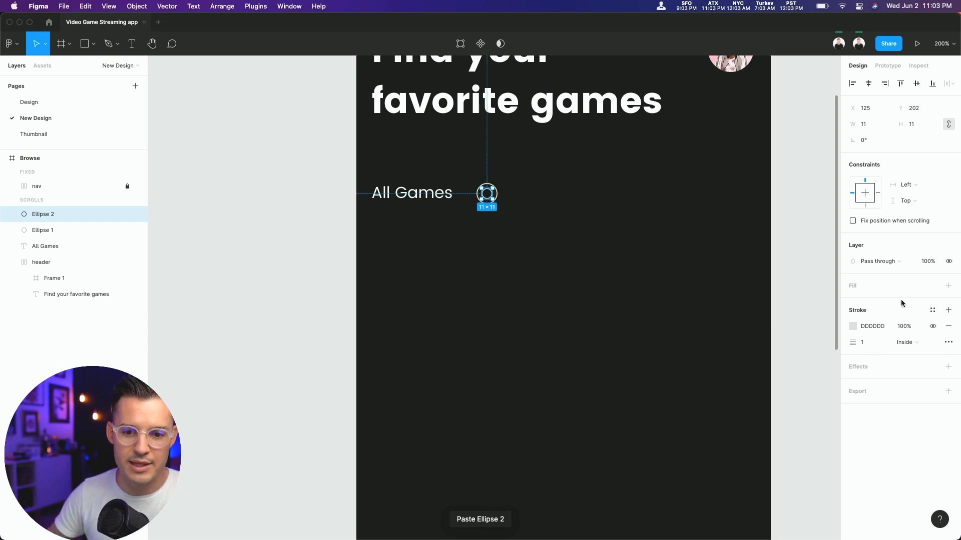
click(948, 285)
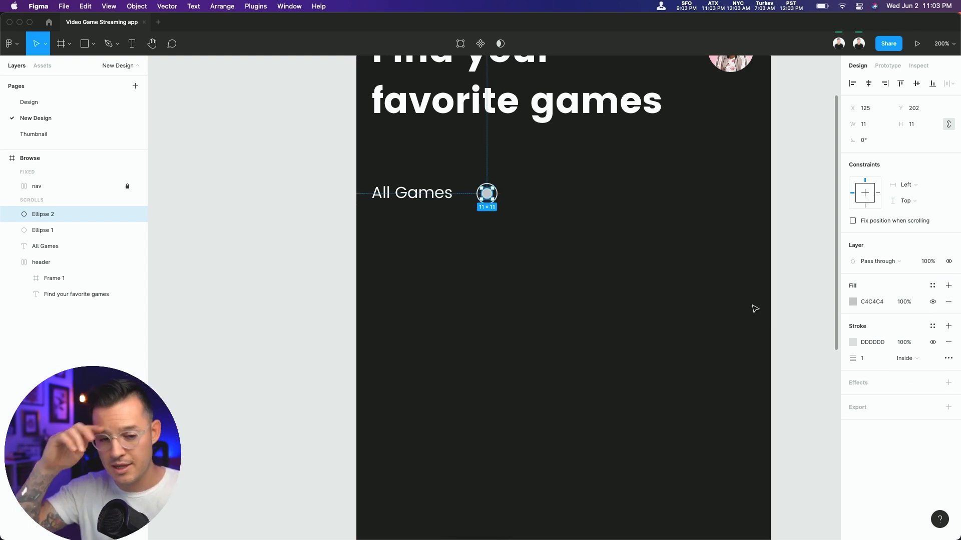
Step: Select both circles and apply the red F44F44 sampled from the Games label to the inner fill and outer stroke
key(shift+0)
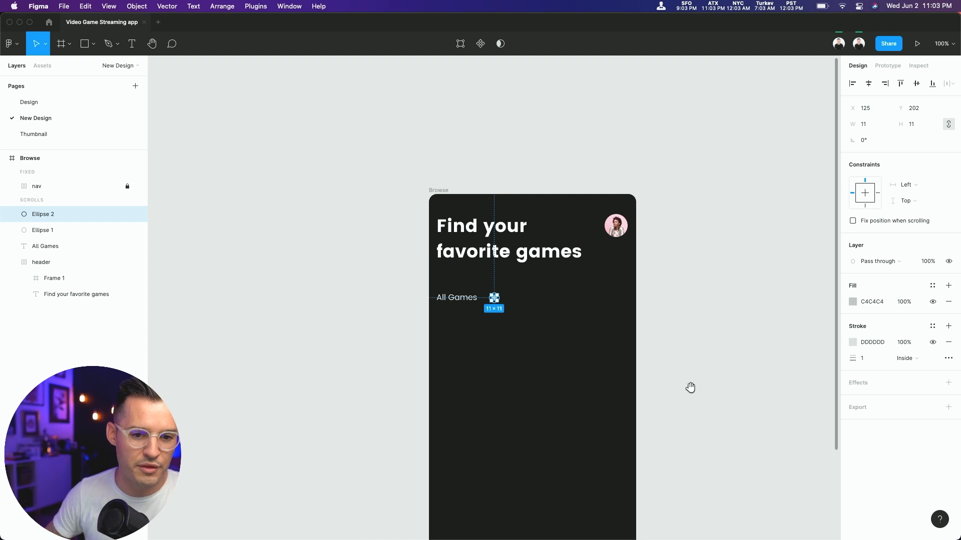
scroll(521, 182, down, 5)
drag(531, 204, 492, 165)
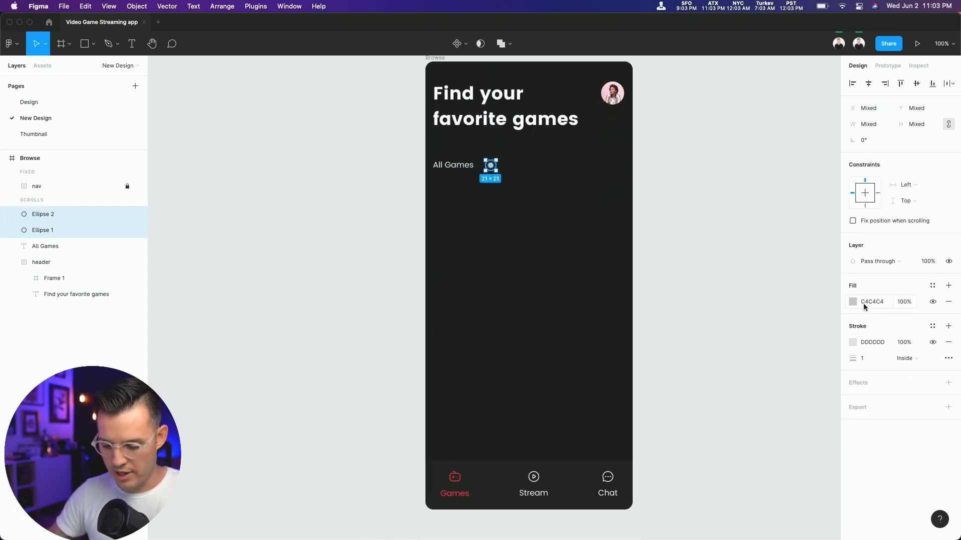
key(i)
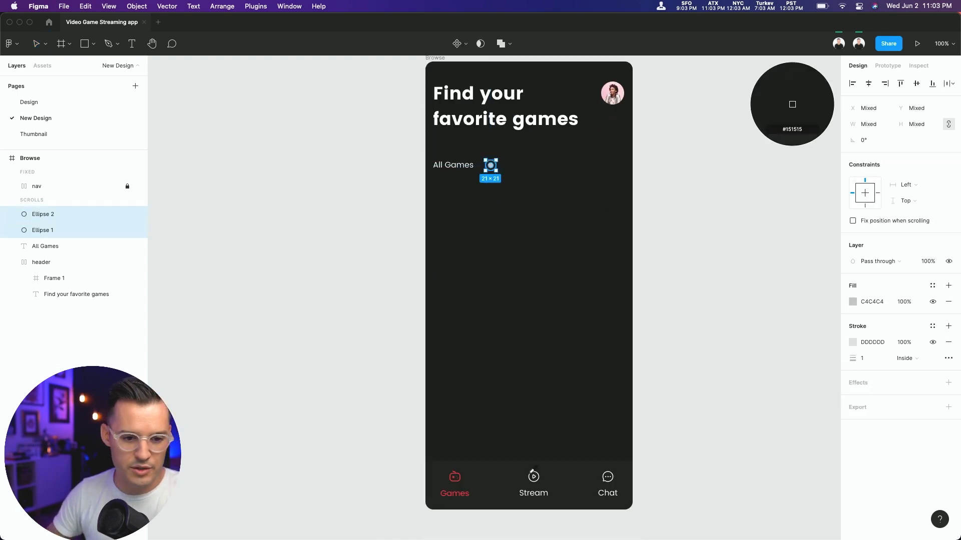
click(446, 493)
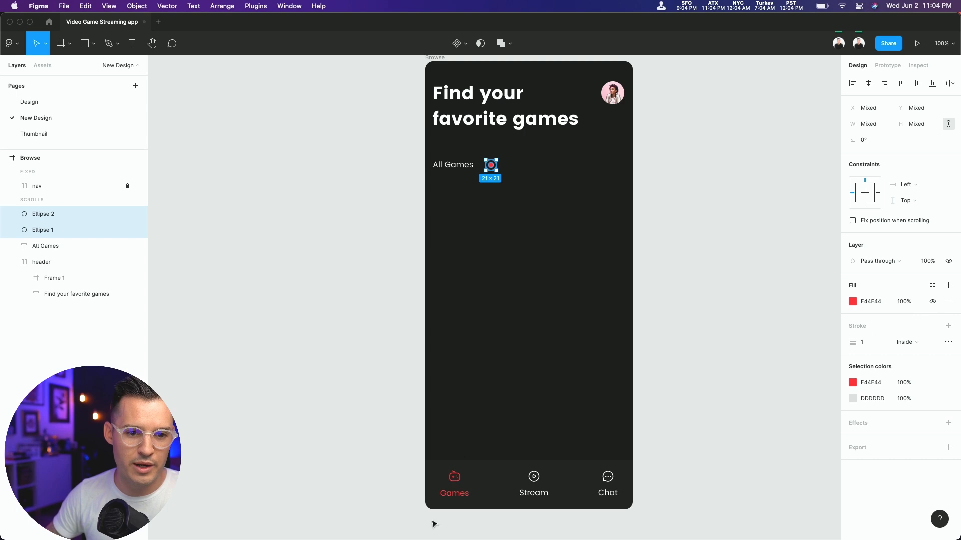
Step: Remove the gray stroke from the inner circle
click(650, 397)
drag(530, 156, 420, 210)
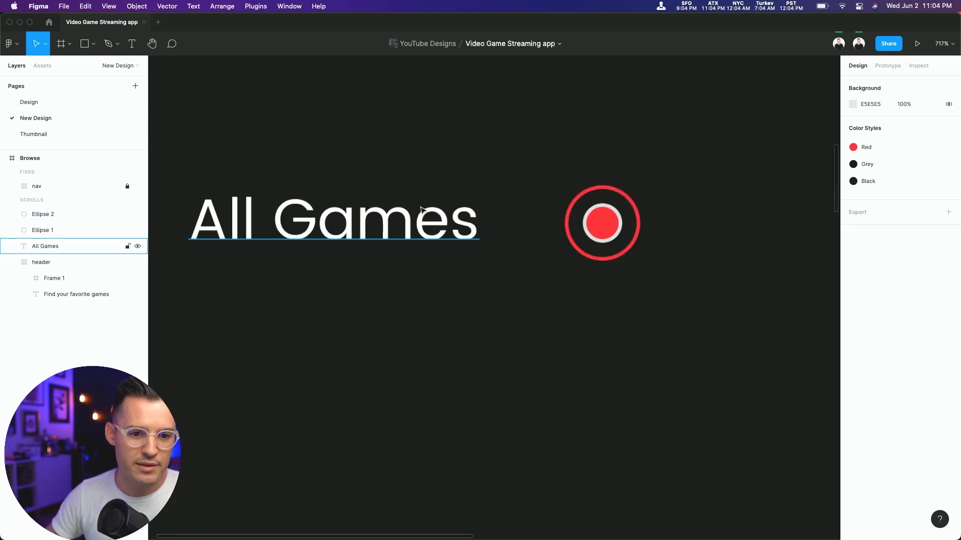
click(594, 226)
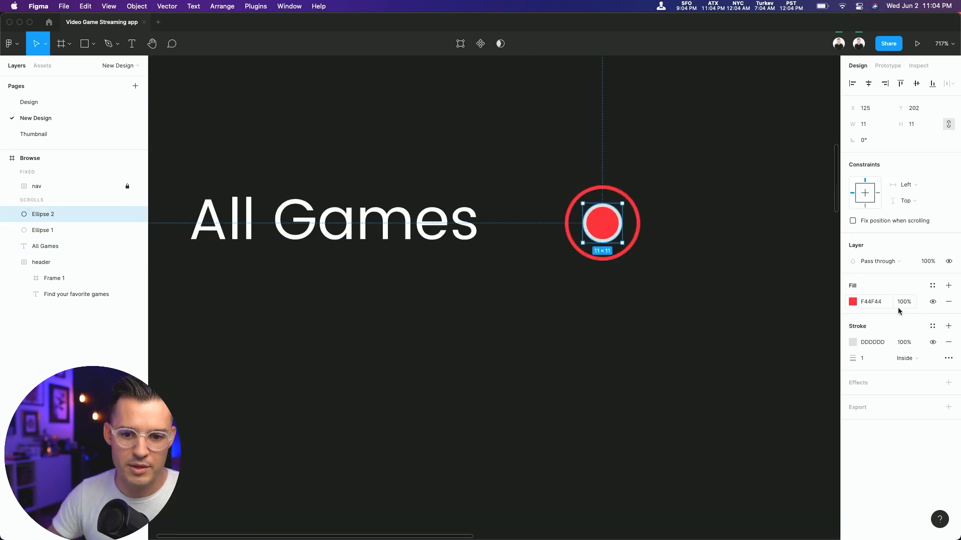
click(949, 340)
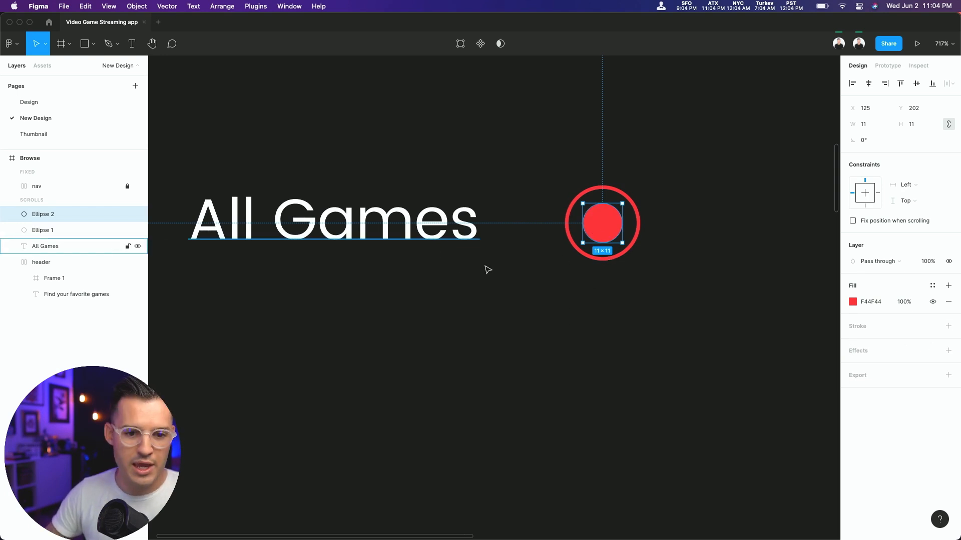
Step: Group the two red circles and combine the group with the All Games label in a horizontal auto layout
shift+click(562, 240)
key(super+g)
shift+click(440, 235)
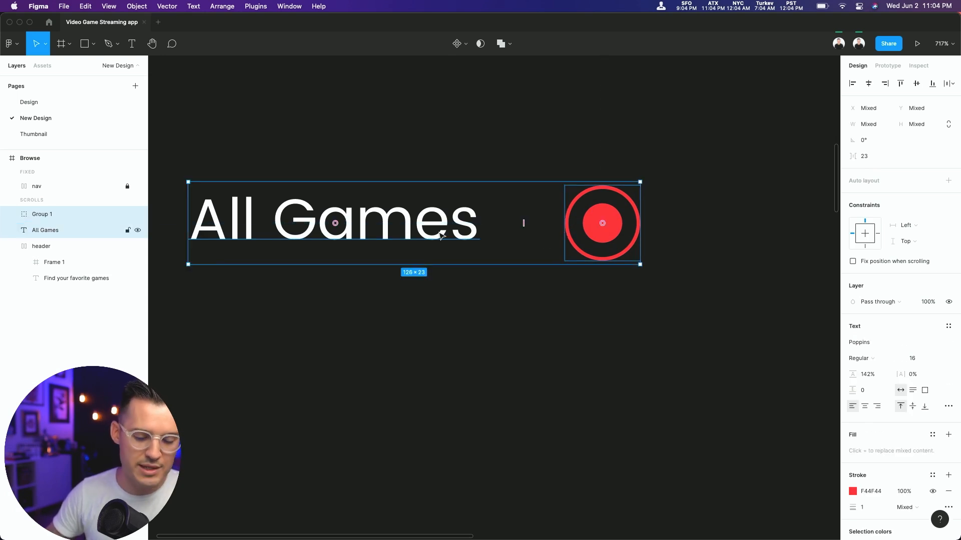
key(shift+a)
key(shift+2)
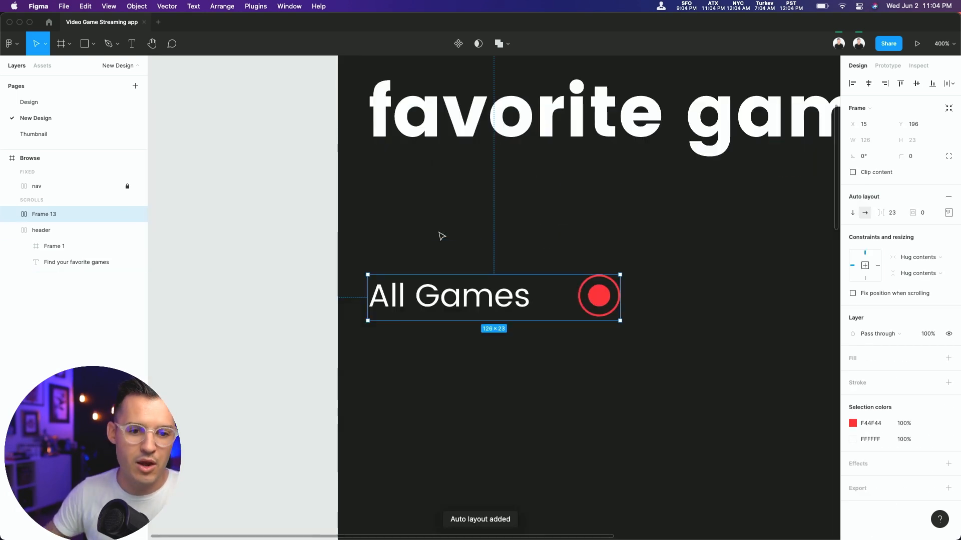
Step: Align the All Games frame's contents to the left center and set its padding to 10
click(949, 213)
click(905, 256)
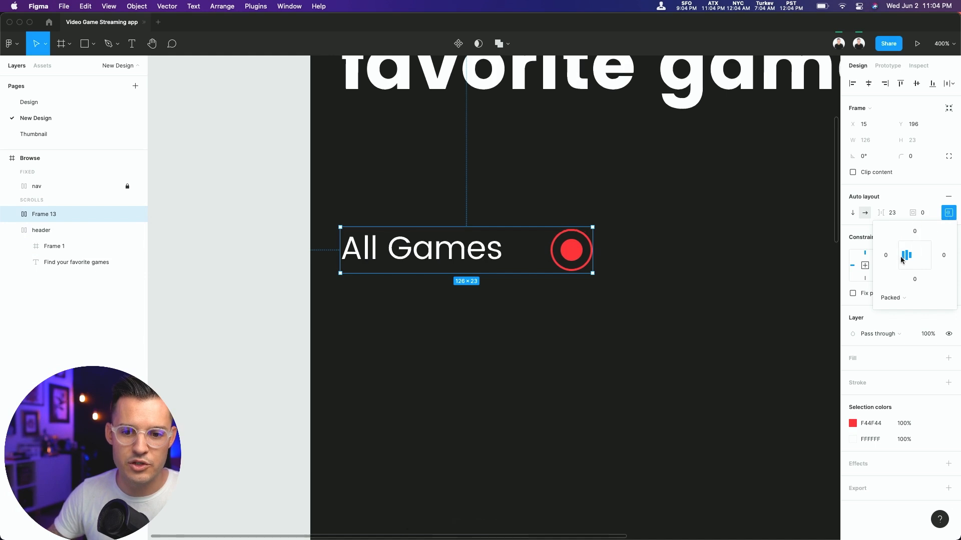
click(922, 213)
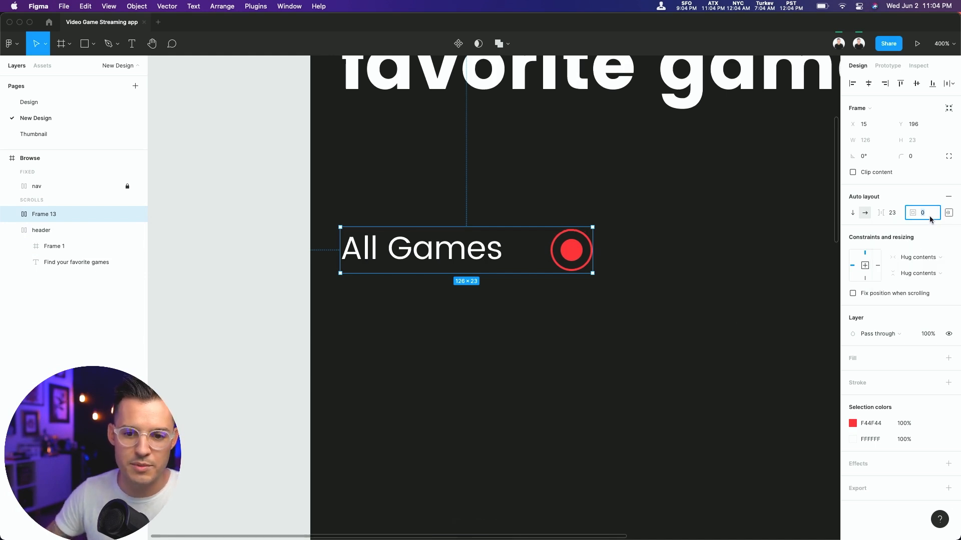
text(10)
key(Return)
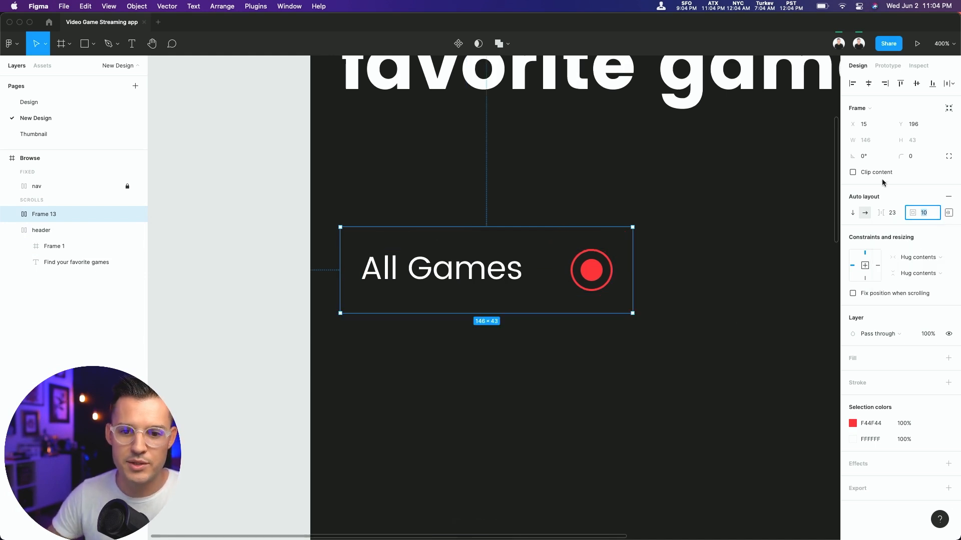
Step: Round the All Games frame's corners with a radius of 30
click(911, 159)
text(10)
key(Return)
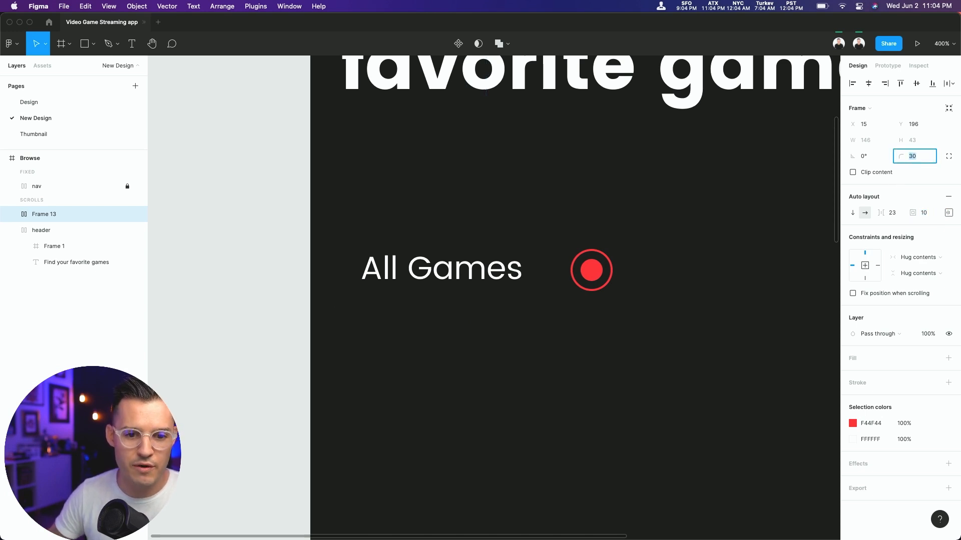
Step: Add a fill to the All Games pill in the dark gray 212121 sampled from the navigation bar
click(949, 358)
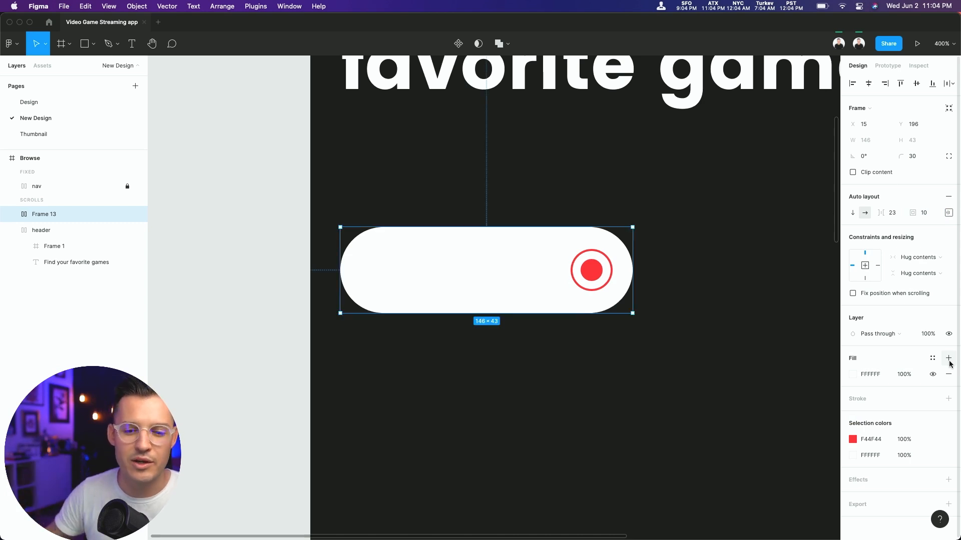
scroll(800, 381, down, 5)
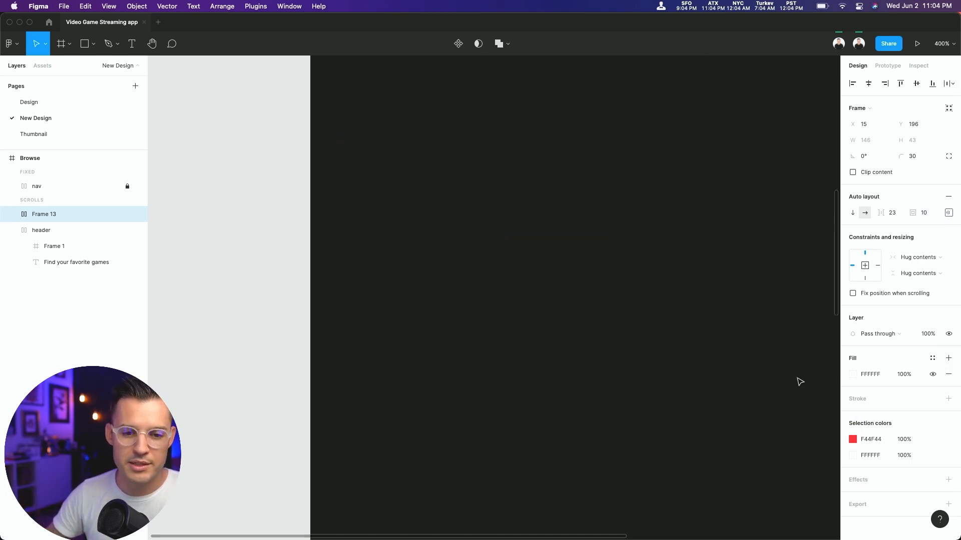
scroll(801, 381, down, 5)
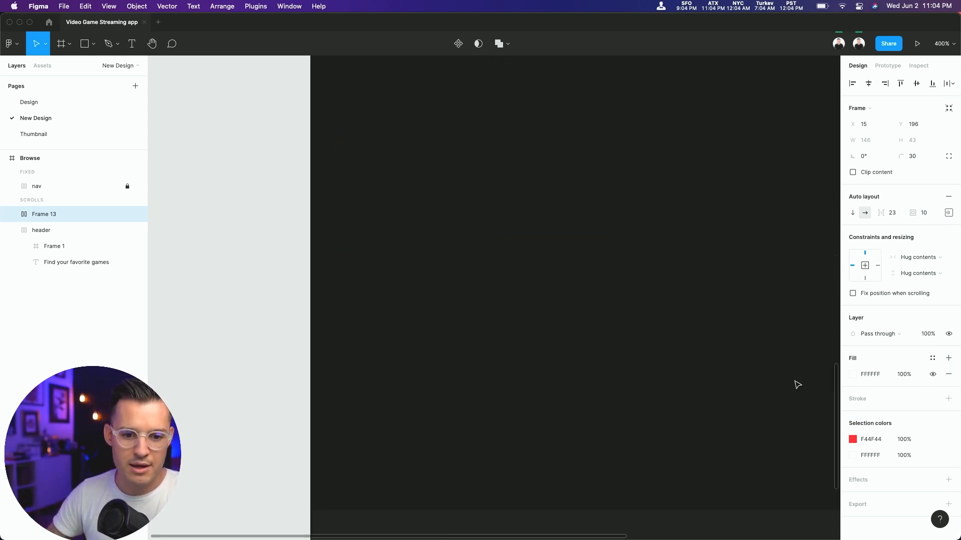
scroll(650, 328, up, 10)
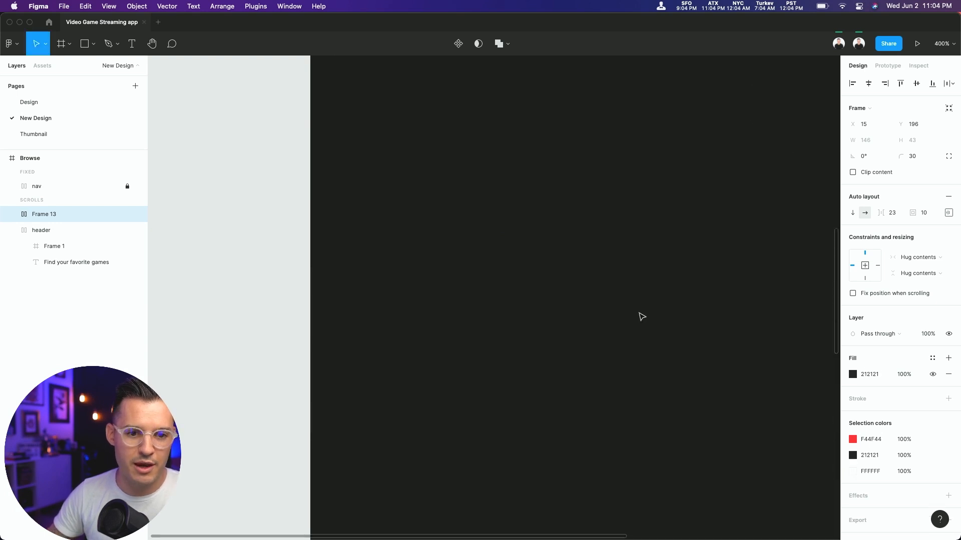
scroll(646, 317, up, 2)
click(668, 316)
scroll(692, 296, down, 3)
Step: Set the All Games pill's left and right padding to 30 each, keeping 10 above and below
click(530, 308)
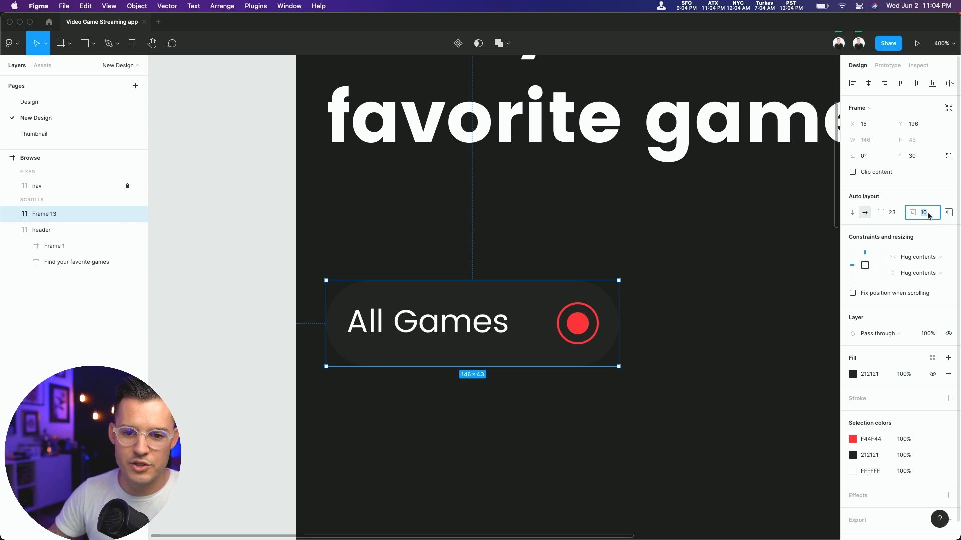
click(948, 213)
click(887, 258)
text(20)
key(Return)
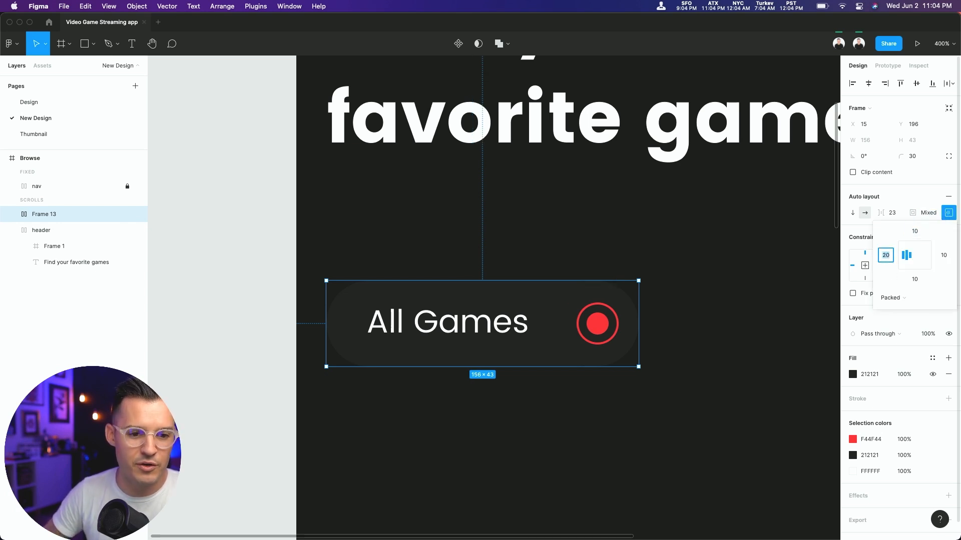
text(30)
key(Return)
key(Tab)
key(Tab)
key(Tab)
text(20)
key(Return)
text(30)
key(Return)
click(762, 283)
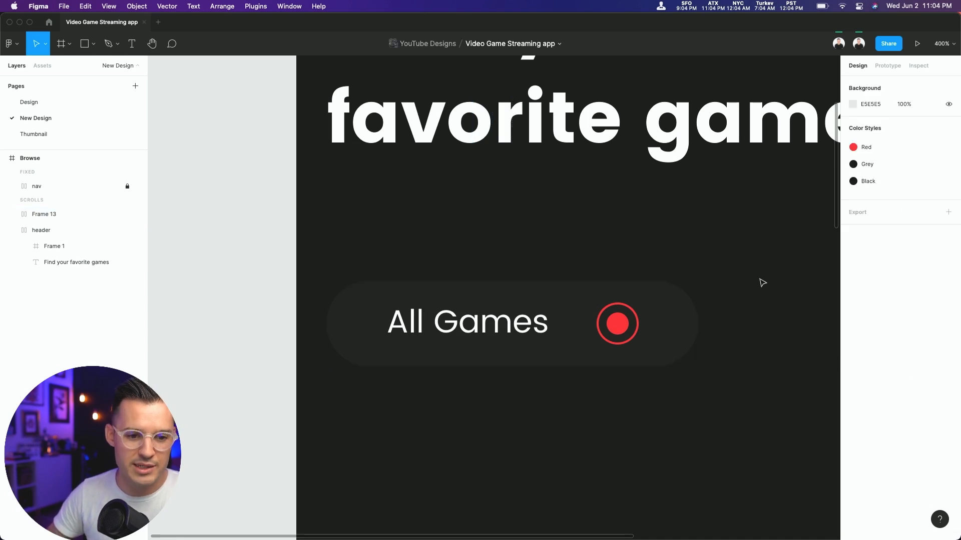
Step: Move the All Games pill up beneath the heading to Y 174
key(super+minus)
scroll(735, 313, down, 2)
click(455, 252)
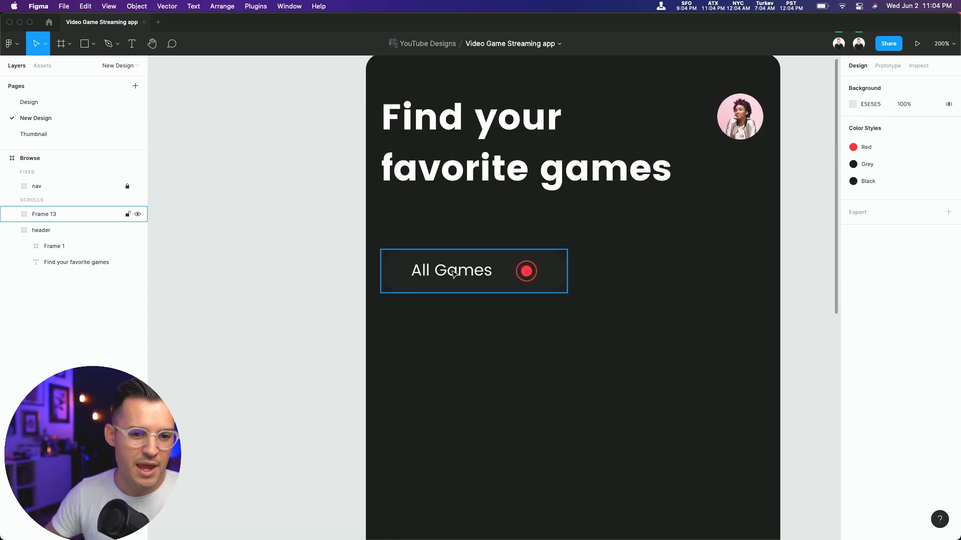
key(Up)
key(Up)
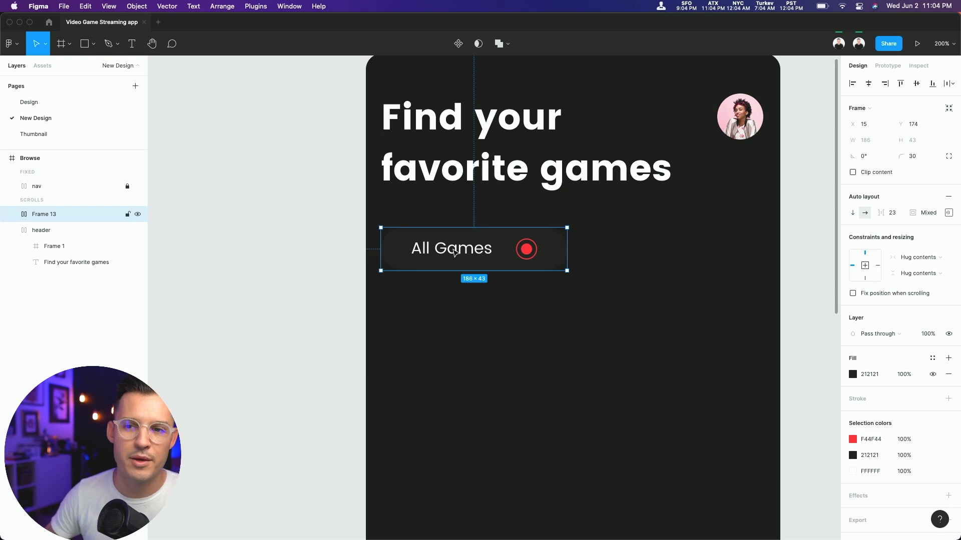
Step: Duplicate the All Games pill beside the original and change the copy's label to Active
drag(414, 260, 611, 269)
double_click(630, 252)
double_click(631, 251)
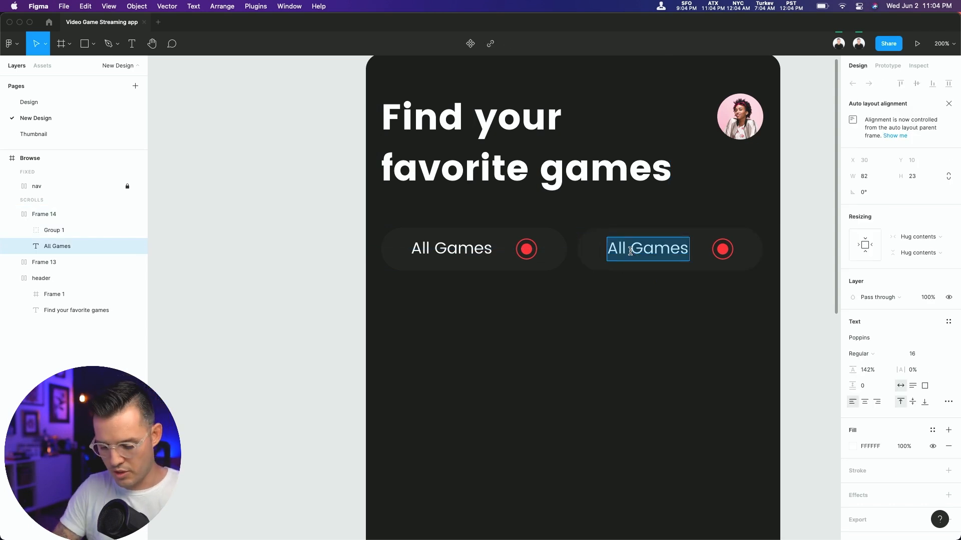
text(Active)
key(Escape)
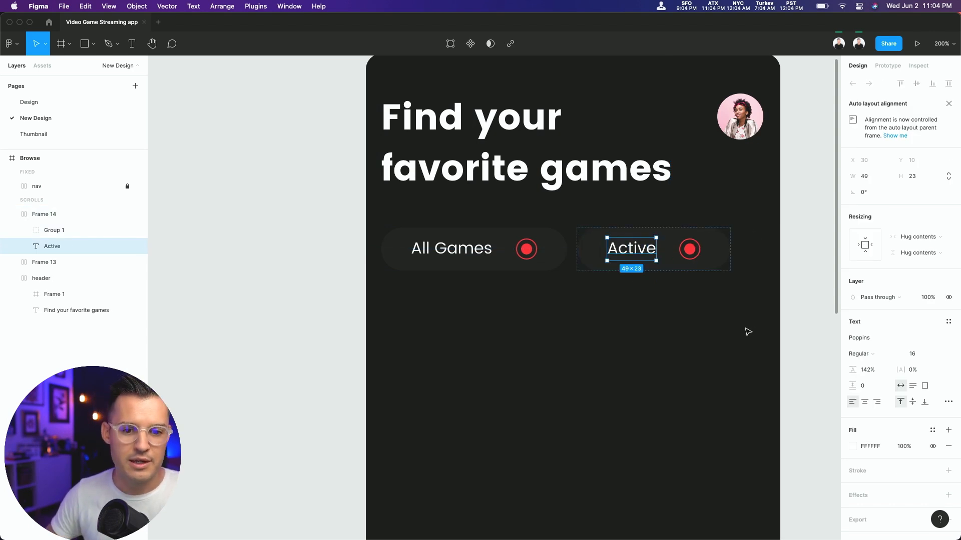
Step: Delete the filled inner circle from the duplicated pill's radio indicator
drag(707, 226, 654, 279)
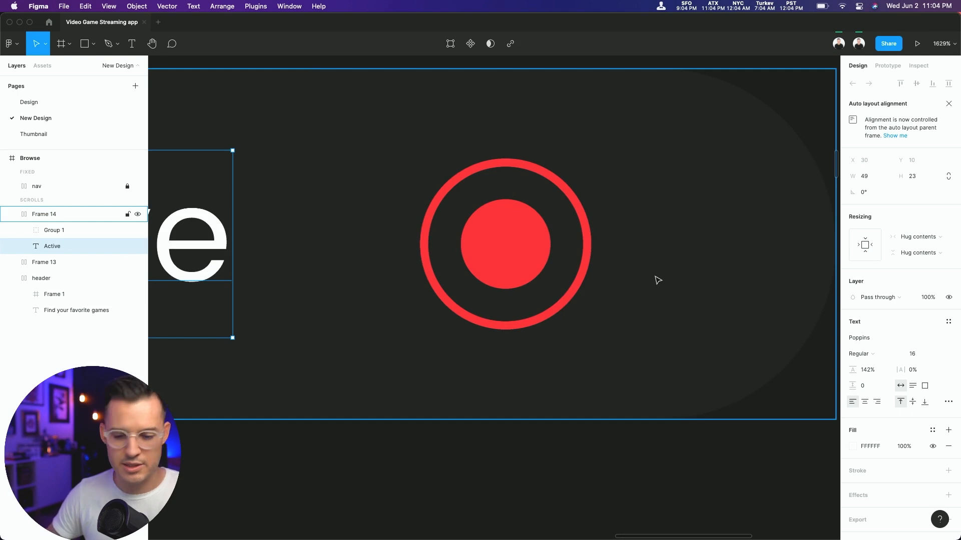
double_click(543, 252)
key(Delete)
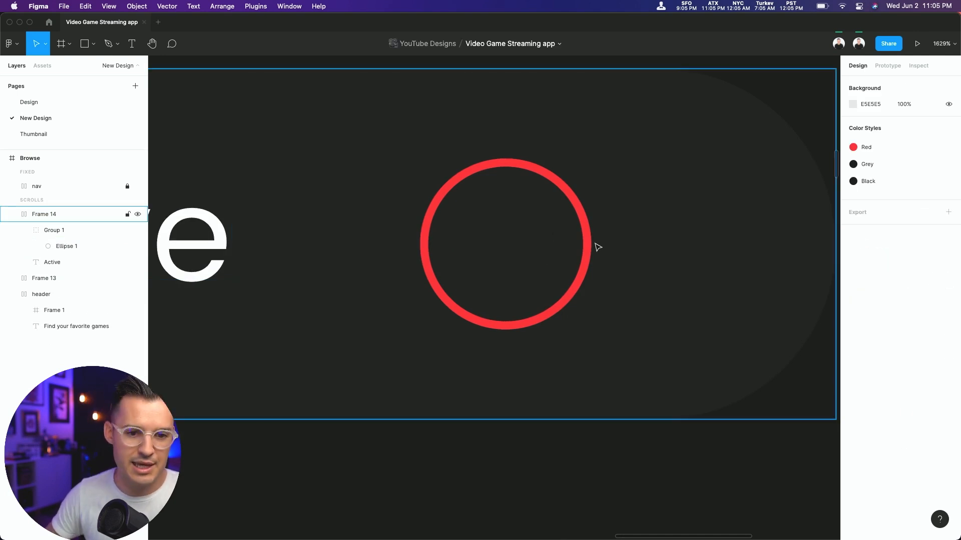
Step: Recolor the stroke of the remaining ring in the duplicated pill to dark gray 464646
click(591, 245)
click(853, 310)
mouse_move(751, 315)
mouse_down()
mouse_move(697, 331)
mouse_move(697, 317)
mouse_move(694, 386)
mouse_up()
click(654, 351)
key(minus)
key(minus)
key(minus)
key(plus)
Step: Lower the fill opacity of the second pill's Active label to 30%
click(609, 310)
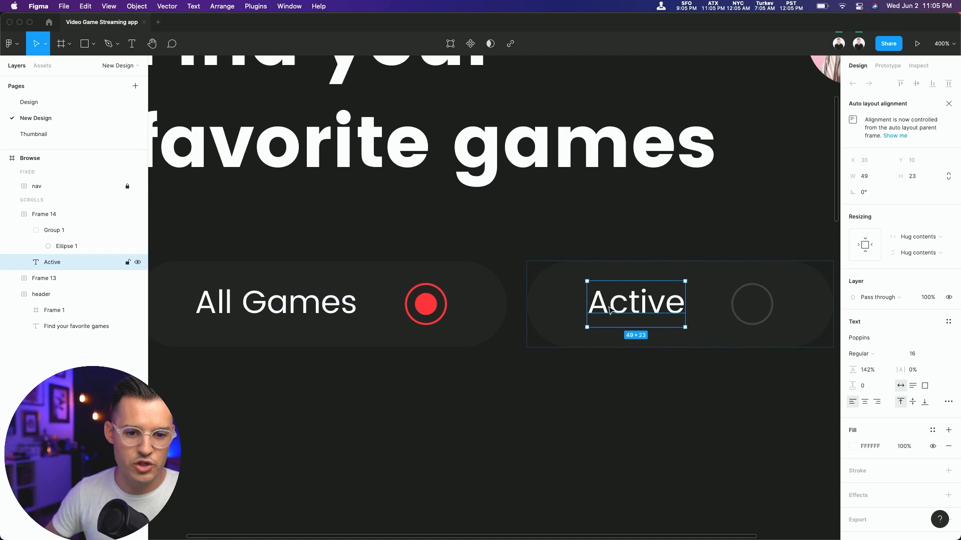
double_click(610, 311)
key(Left)
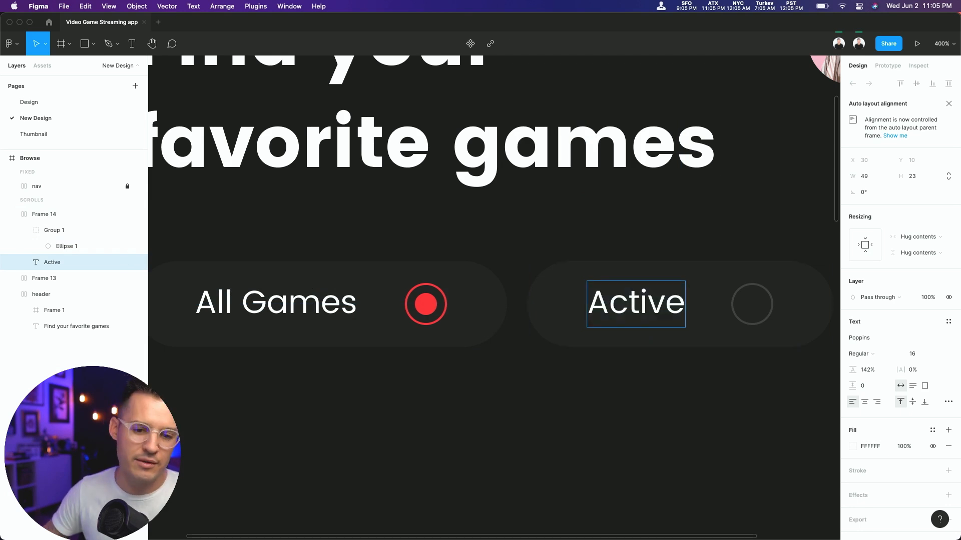
key(Escape)
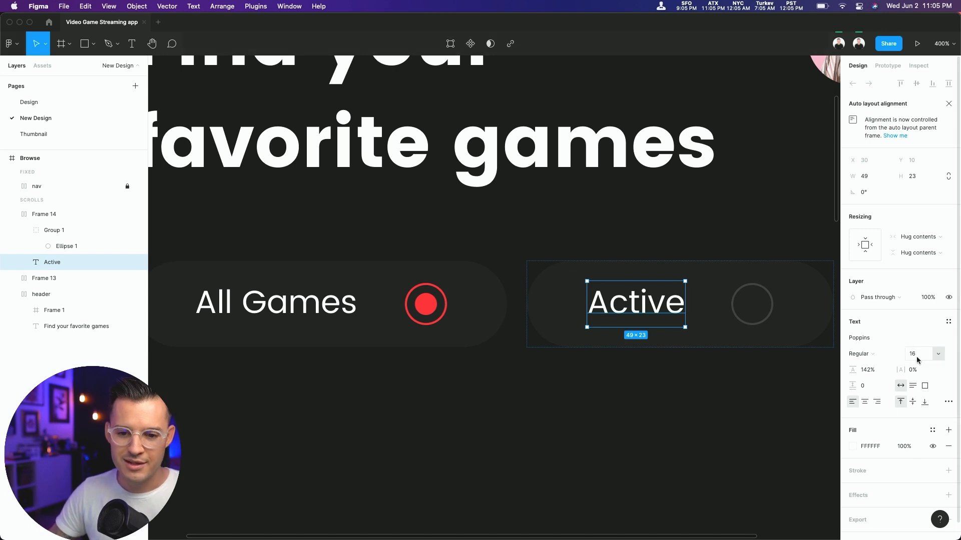
click(911, 449)
text(30)
key(Return)
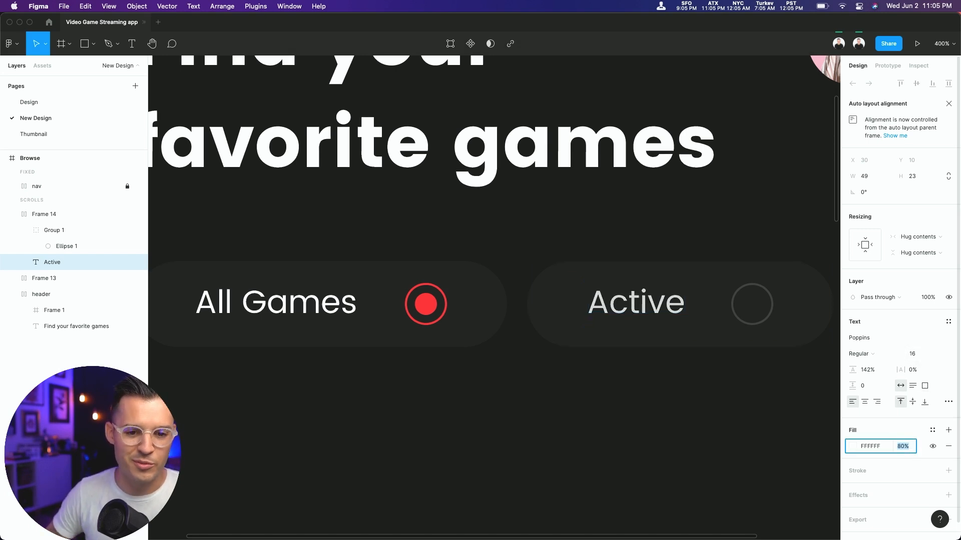
Step: Change the first pill's label from All Games to Active
click(710, 442)
key(shift+0)
scroll(705, 422, down, 3)
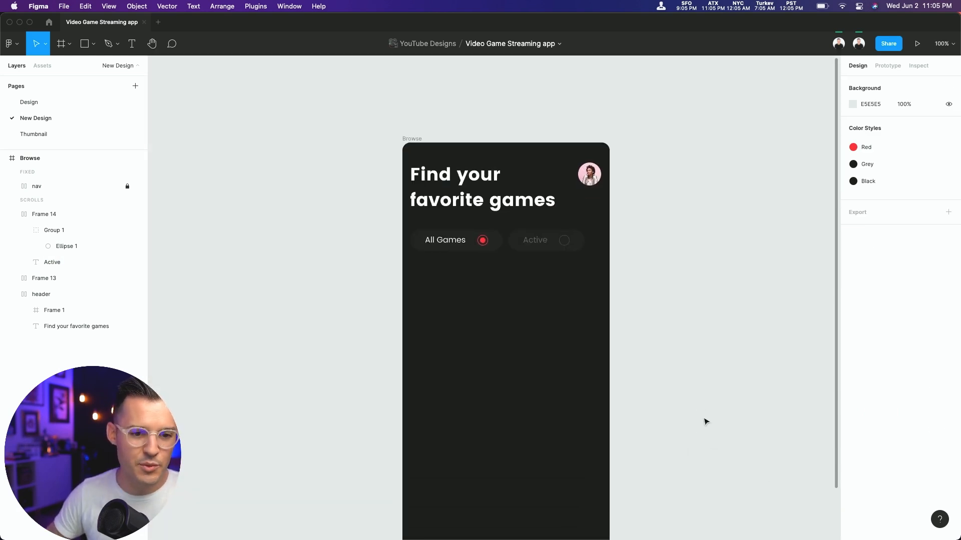
click(444, 242)
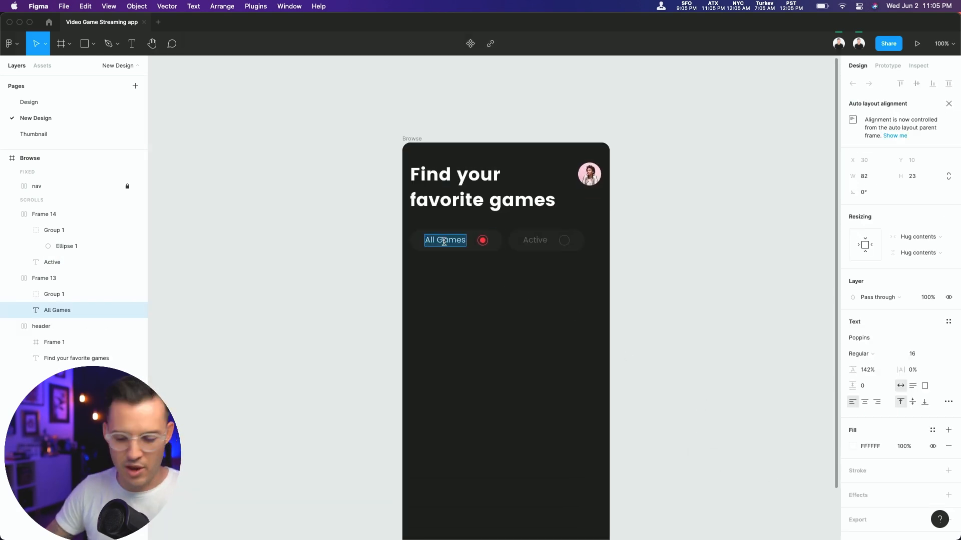
text(Active)
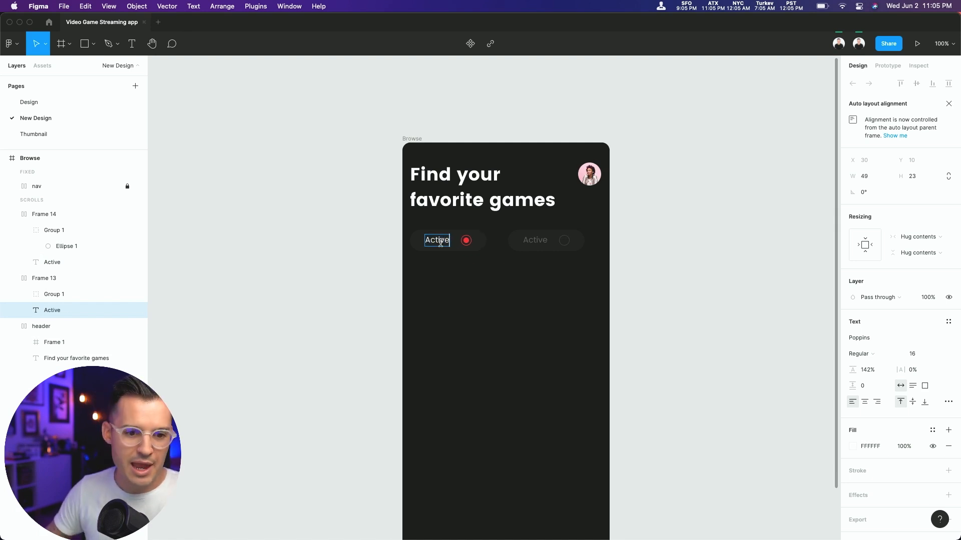
key(Escape)
Step: Change the dimmed second pill's label to InActive
click(538, 242)
double_click(540, 239)
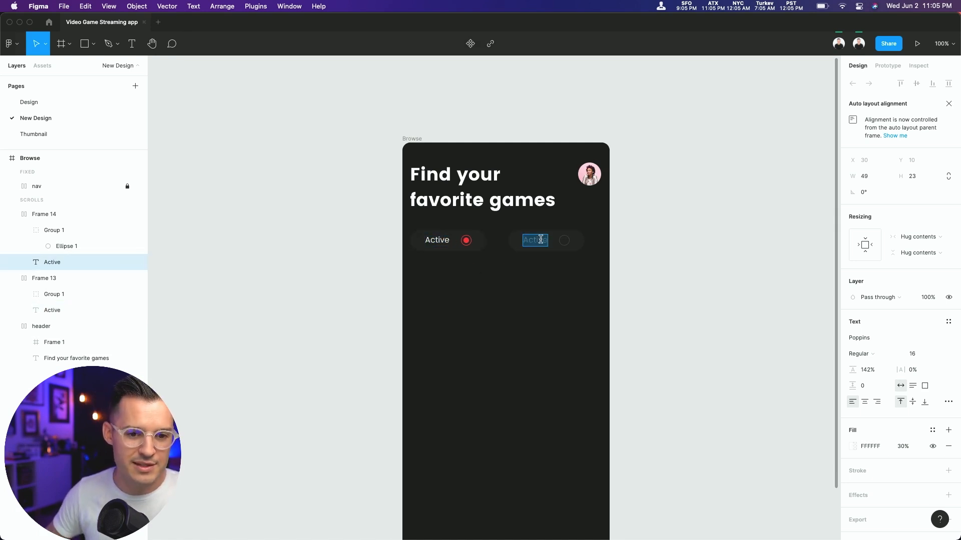
key(Left)
text(In)
key(Escape)
key(Escape)
Step: Place the InActive pill 16 px beside the Active pill and combine both in a horizontal auto layout aligned left center
drag(550, 249, 478, 261)
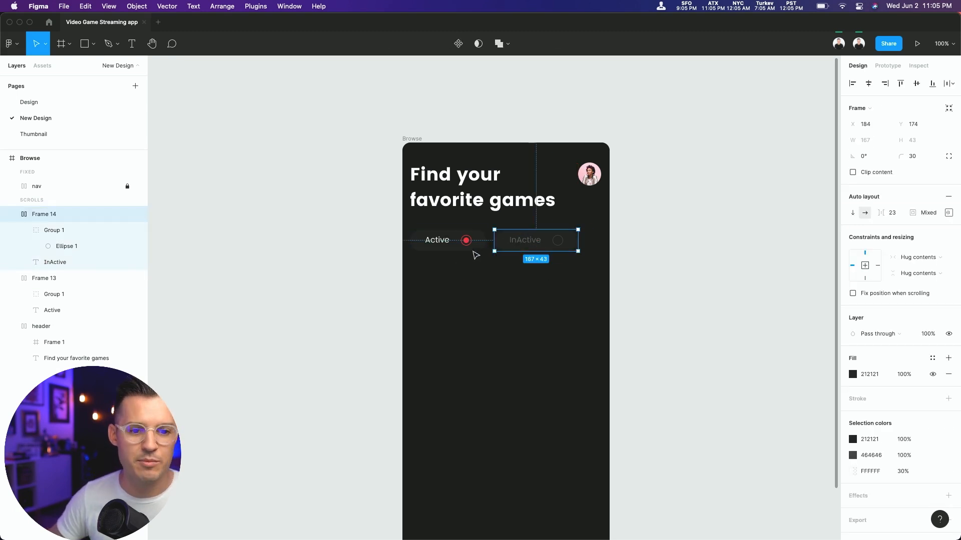
shift+click(470, 249)
key(shift+a)
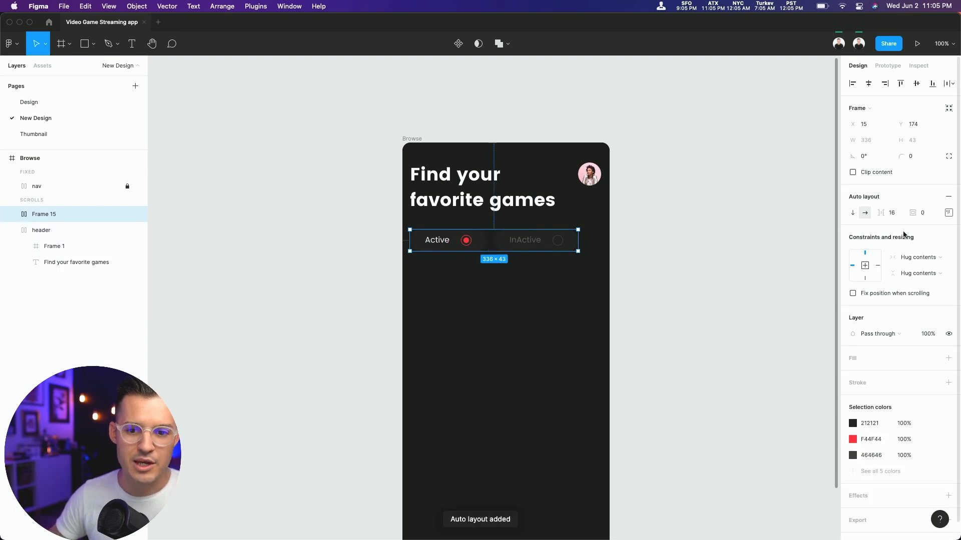
click(949, 212)
click(902, 260)
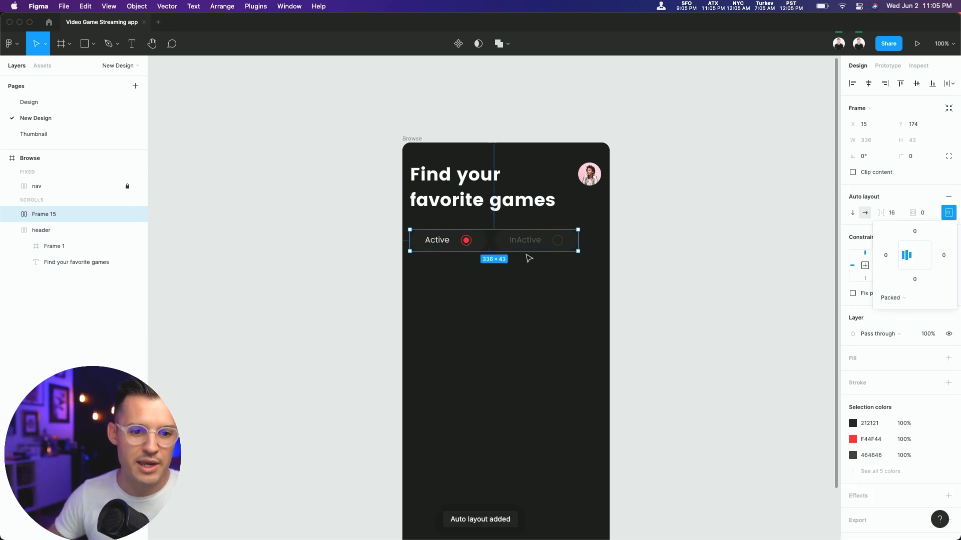
Step: Duplicate the InActive pill within the filter row as a third pill running past the screen's edge
click(532, 245)
mouse_move(532, 246)
mouse_down()
mouse_move(469, 242)
mouse_move(525, 247)
mouse_up()
click(549, 296)
drag(548, 294, 550, 253)
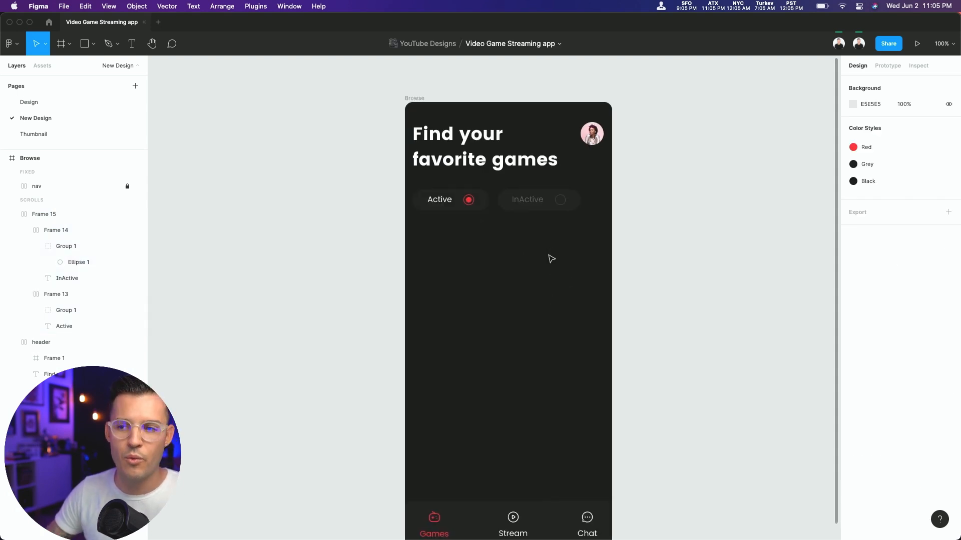
click(540, 210)
key(super+c)
key(super+v)
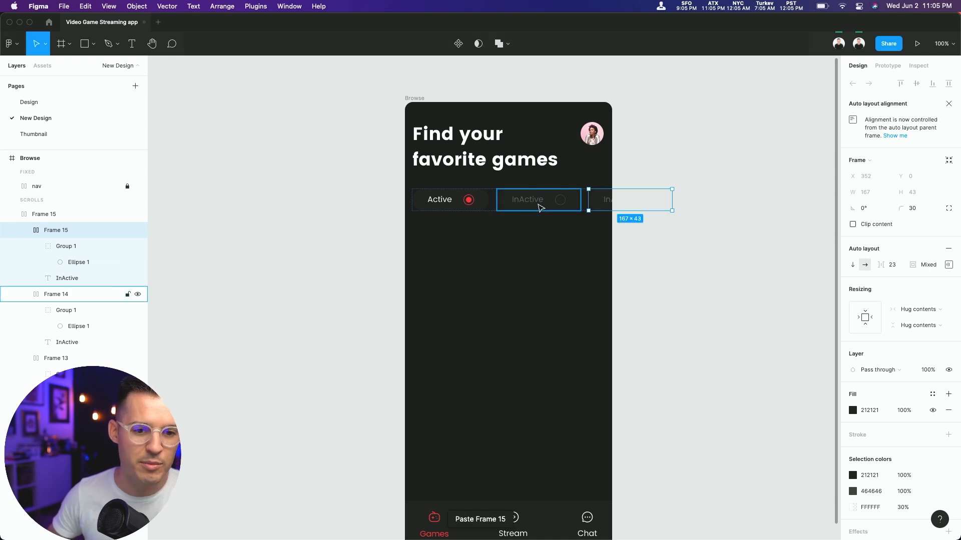
click(560, 253)
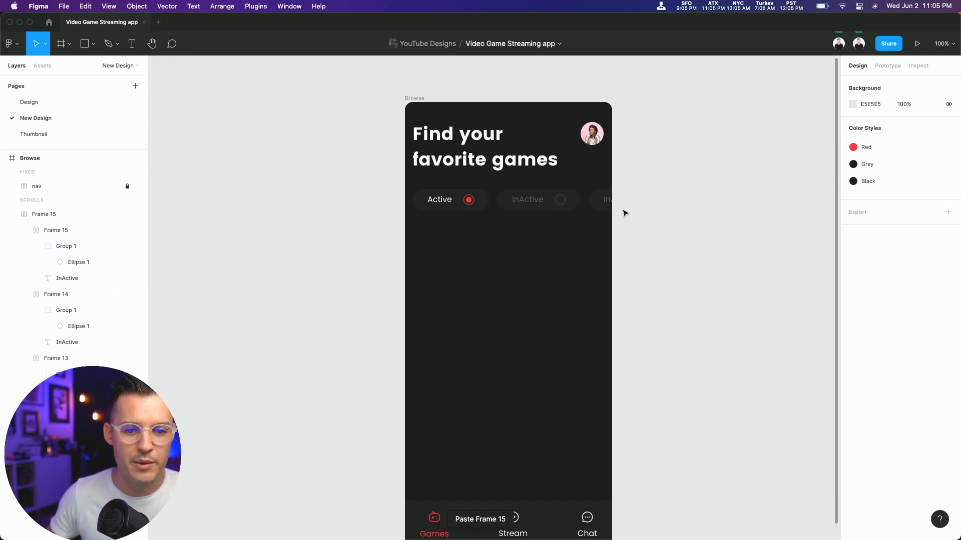
Step: Draw a frame about 169 × 186 px for a game card below the Active pill, aligned with the pill's left edge
scroll(514, 327, down, 2)
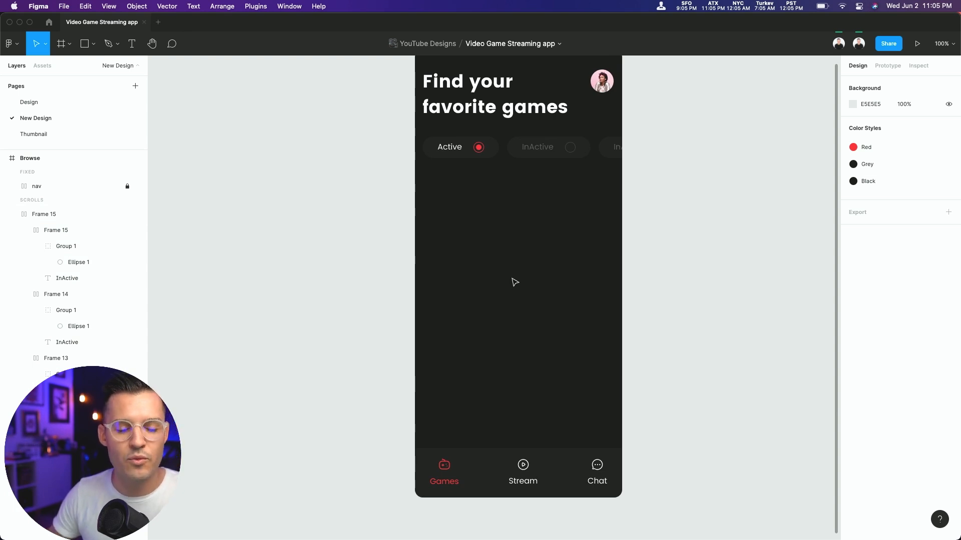
key(r)
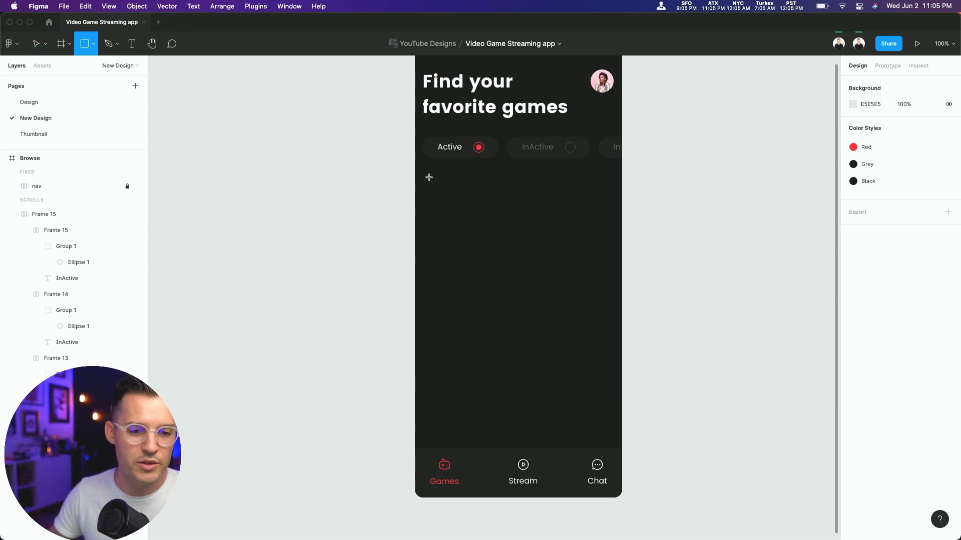
key(f)
drag(424, 170, 508, 262)
mouse_move(453, 222)
mouse_down()
mouse_move(453, 233)
mouse_move(453, 223)
mouse_up()
drag(454, 223, 452, 227)
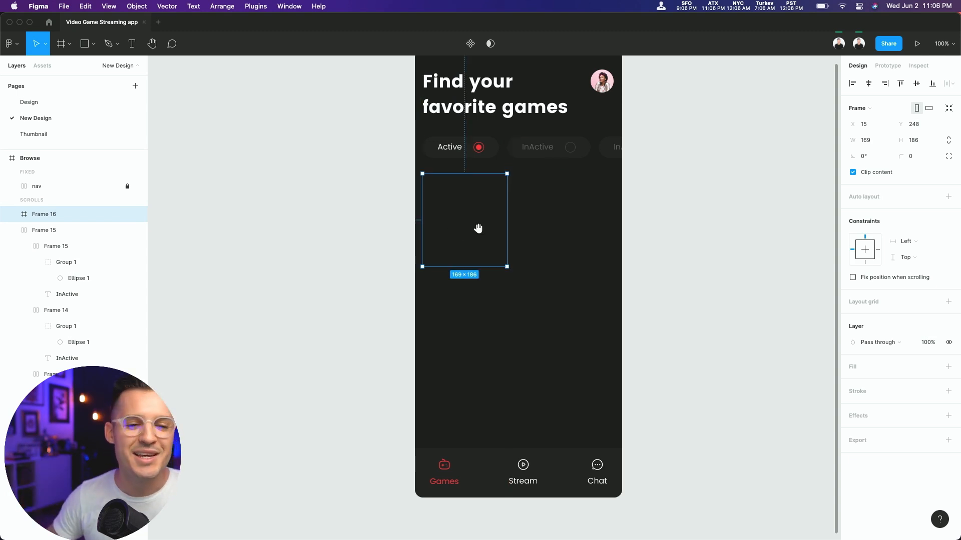
scroll(472, 231, up, 1)
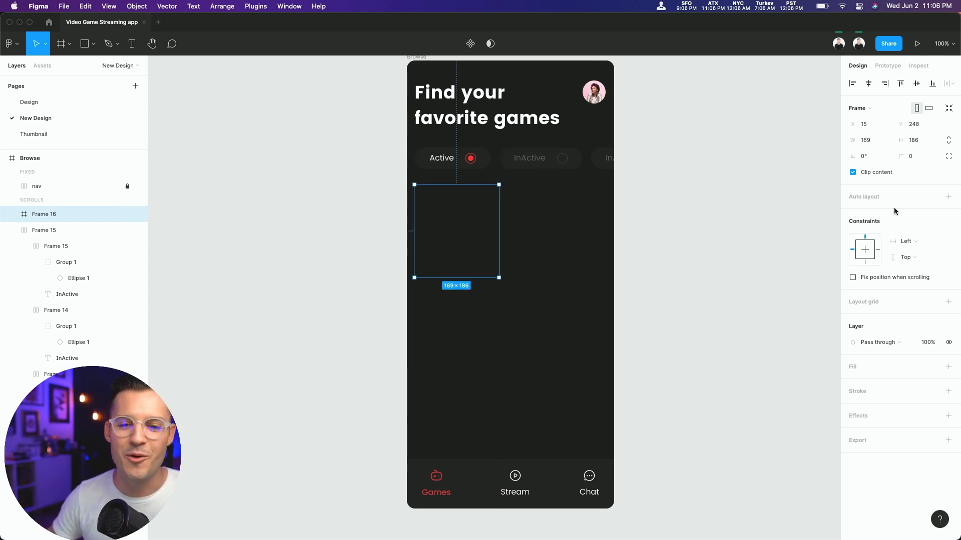
Step: Give the card a solid 3684CD blue fill and a corner radius of 10, and lower it to Y 255
click(949, 368)
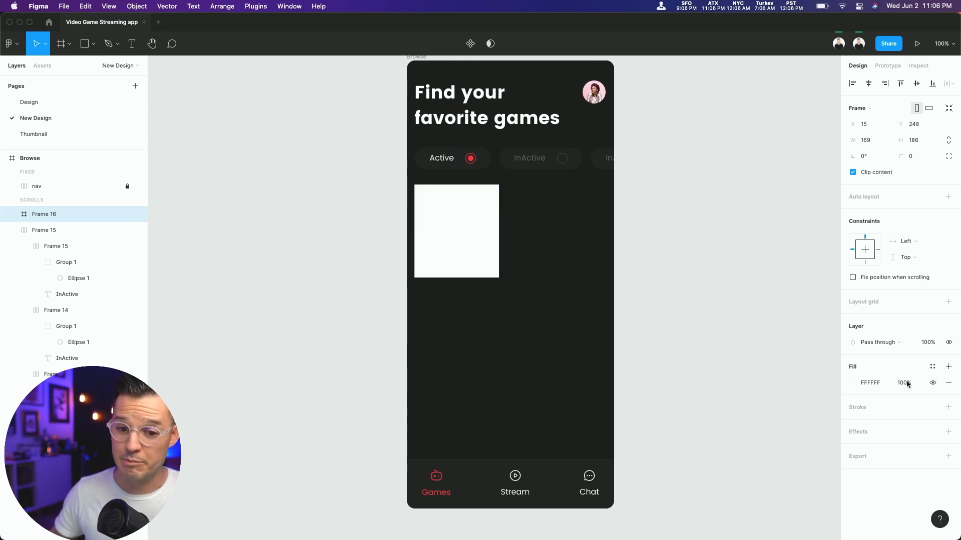
click(852, 383)
click(797, 422)
drag(815, 333, 809, 313)
drag(902, 156, 46, 159)
click(541, 241)
drag(461, 237, 463, 241)
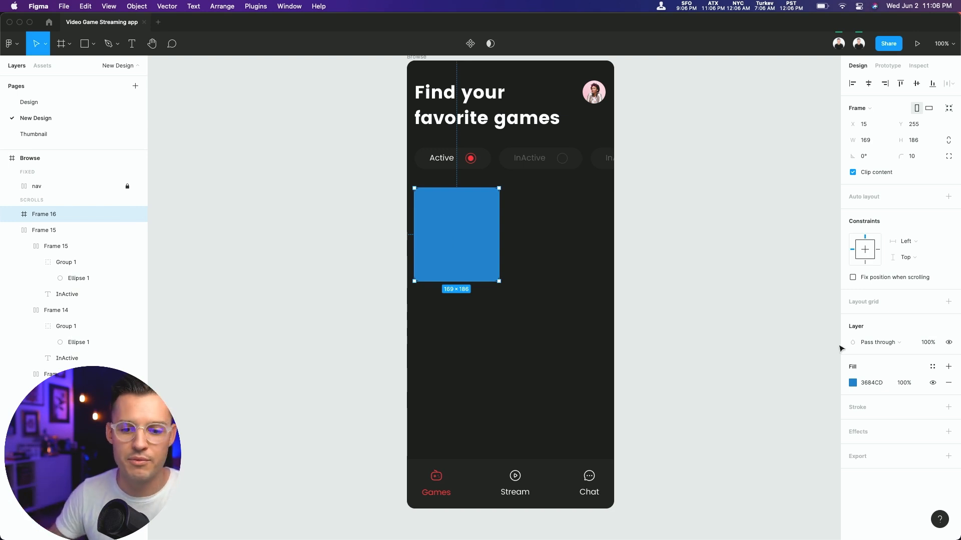
Step: Add an image fill above the card's blue fill, using rl1.jpg from the streaming-video-game folder in Finder
click(949, 367)
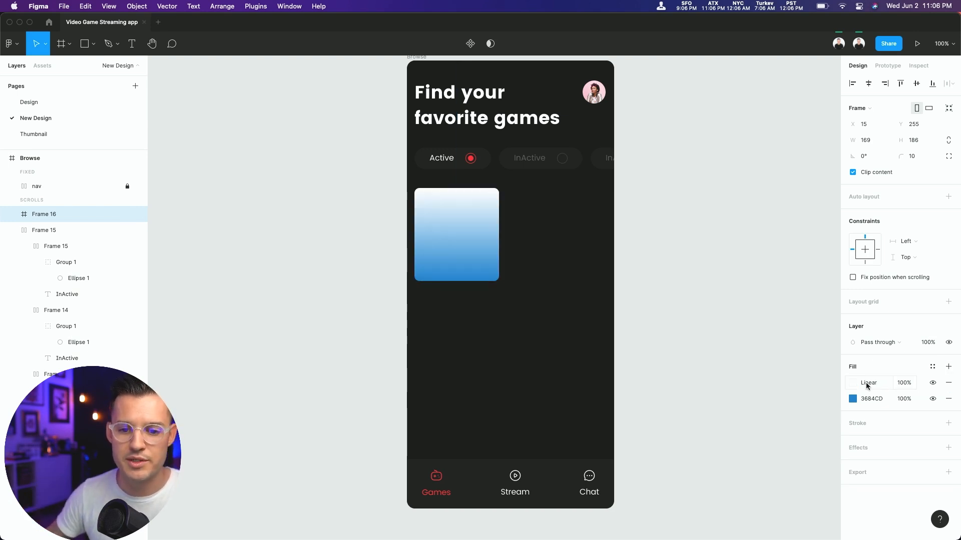
click(854, 383)
click(746, 245)
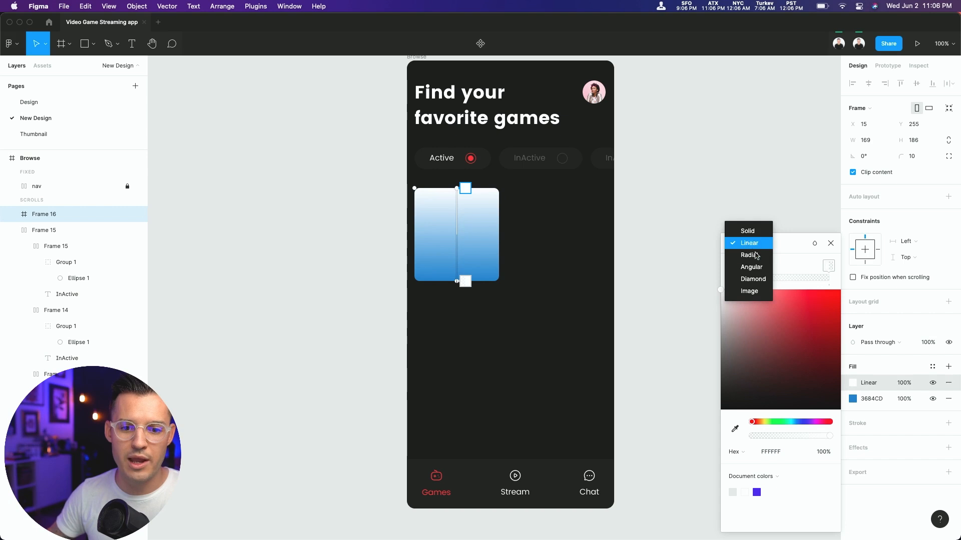
click(757, 291)
key(super+Tab)
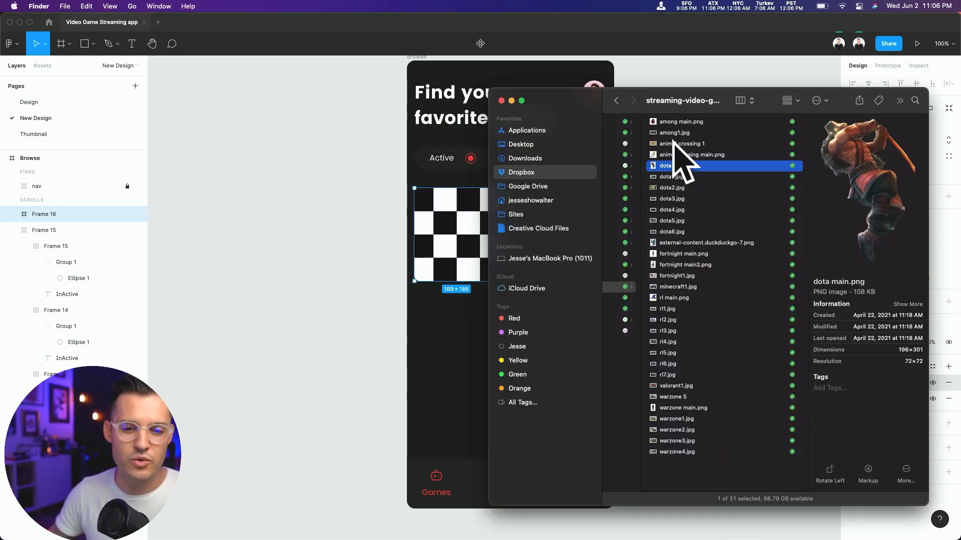
click(678, 310)
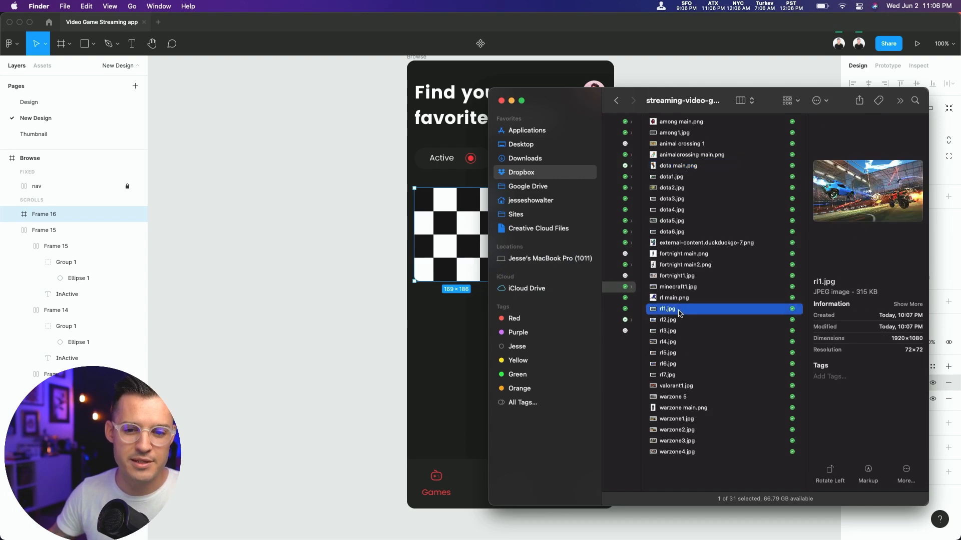
drag(650, 302, 732, 310)
drag(590, 106, 218, 97)
drag(351, 307, 764, 321)
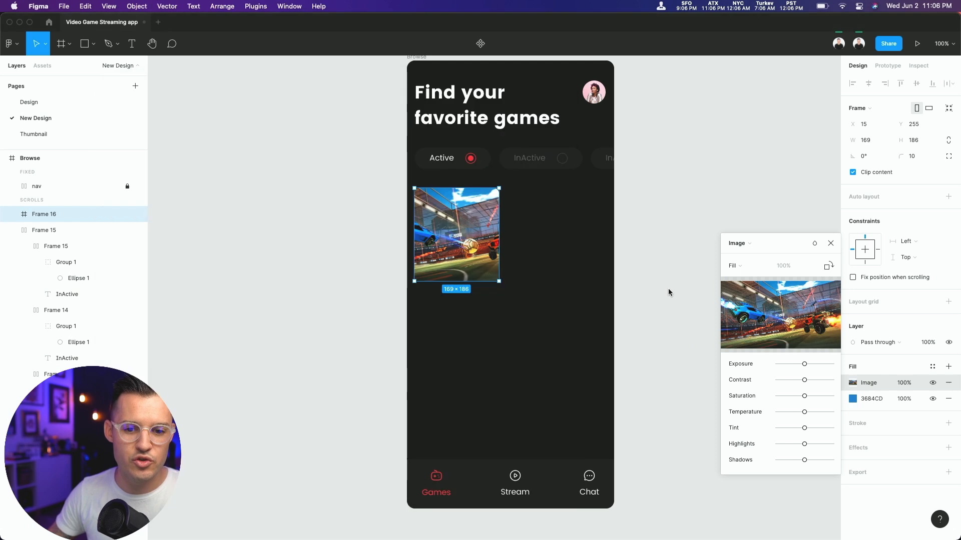
Step: Set the card's image fill to the Overlay blend mode at 30% opacity
click(818, 246)
click(839, 310)
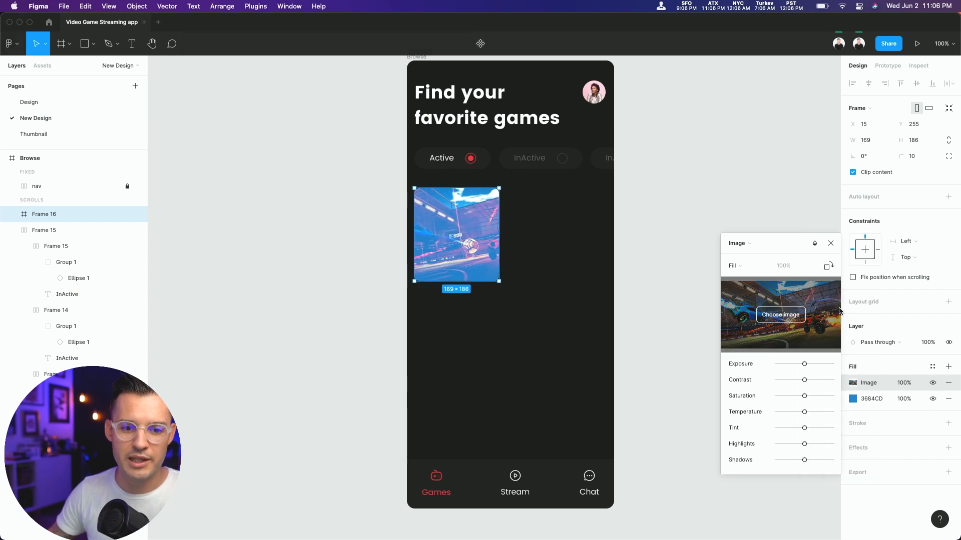
click(814, 243)
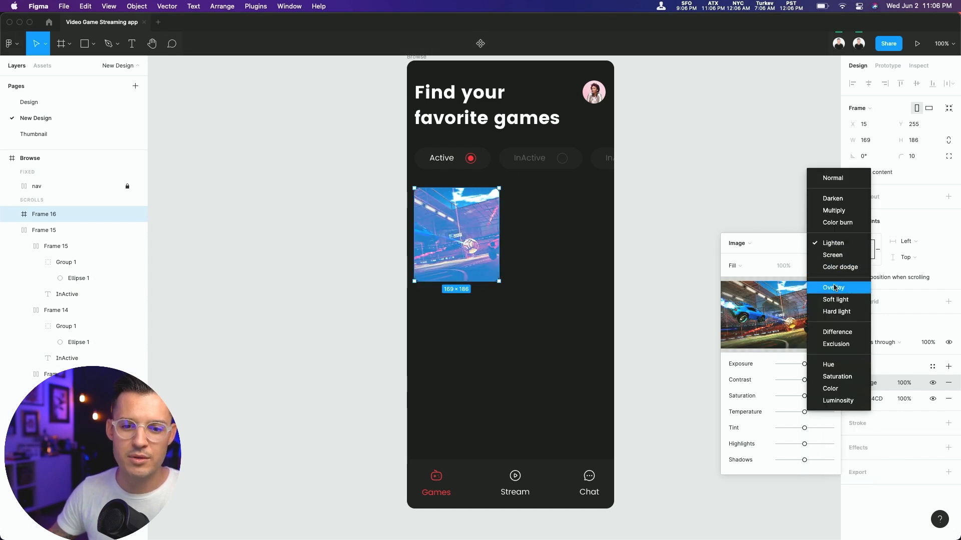
click(835, 288)
click(904, 383)
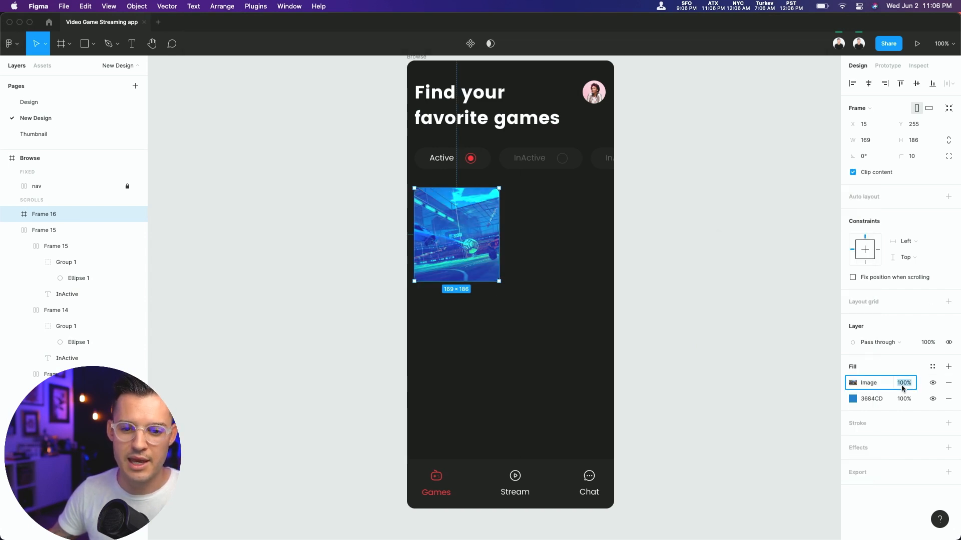
text(20)
key(Return)
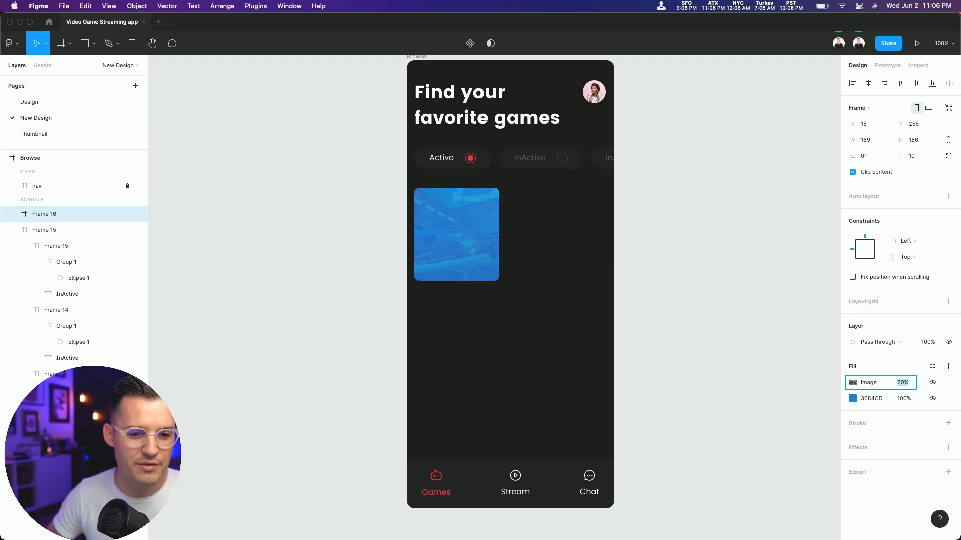
Step: Place rl main.png from Finder in the card, scaled to about 144 × 158 px and overhanging the card's upper right corner
key(super+Tab)
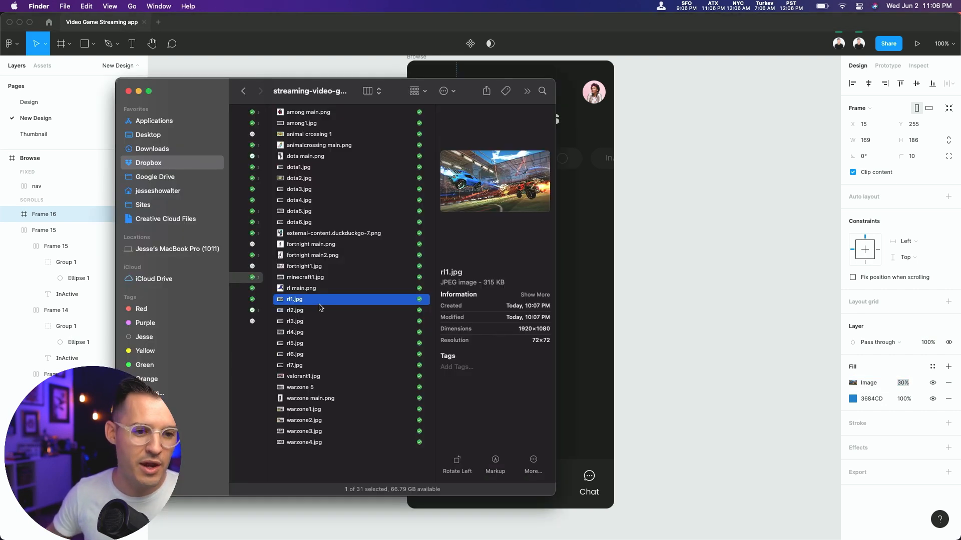
click(314, 289)
drag(315, 290, 466, 265)
click(547, 273)
drag(649, 410, 521, 280)
drag(498, 233, 493, 235)
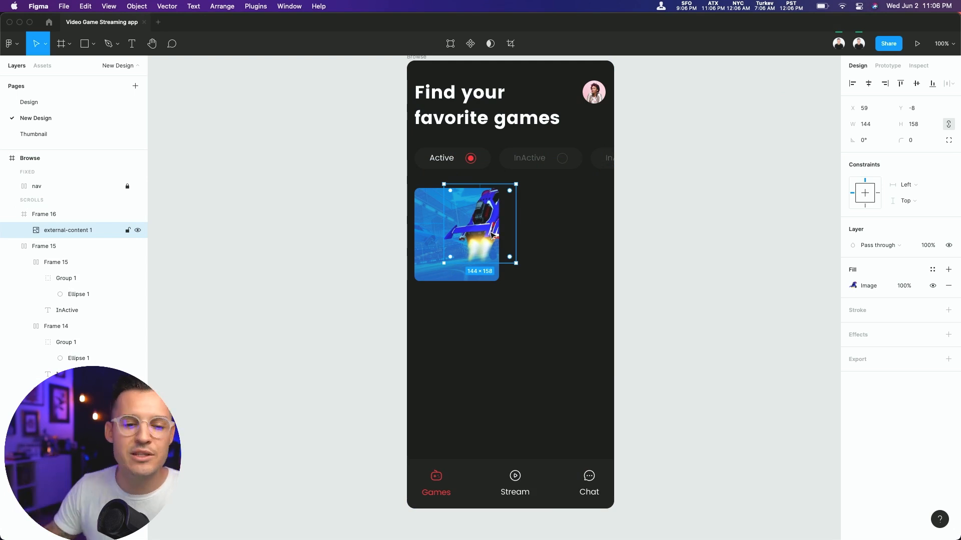
Step: Turn off content clipping on the card frame so the car image can extend beyond its edges
click(433, 241)
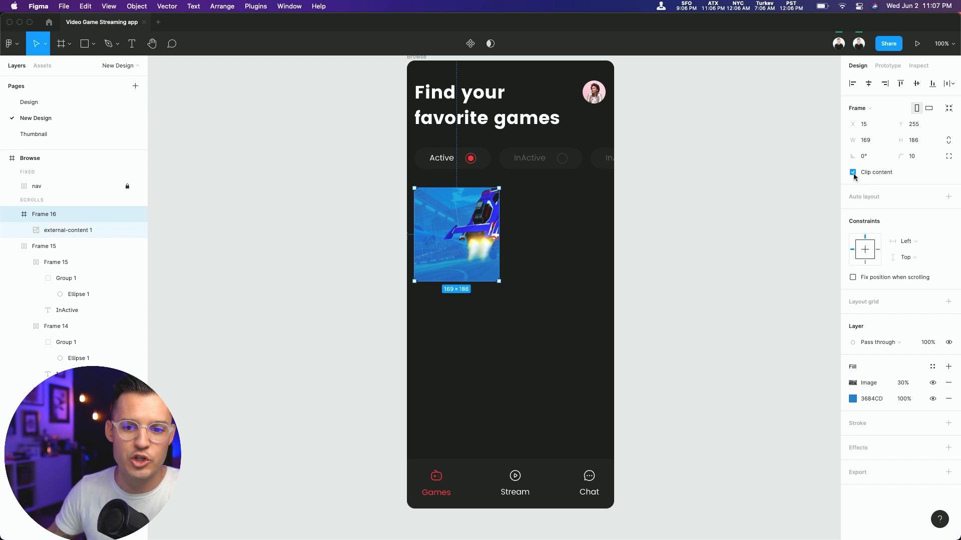
click(853, 173)
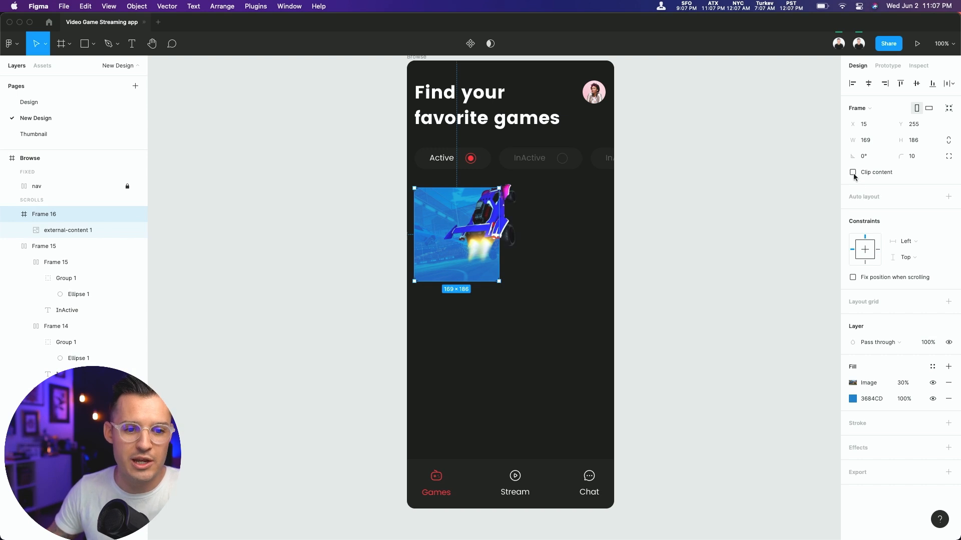
click(634, 217)
scroll(468, 225, up, 5)
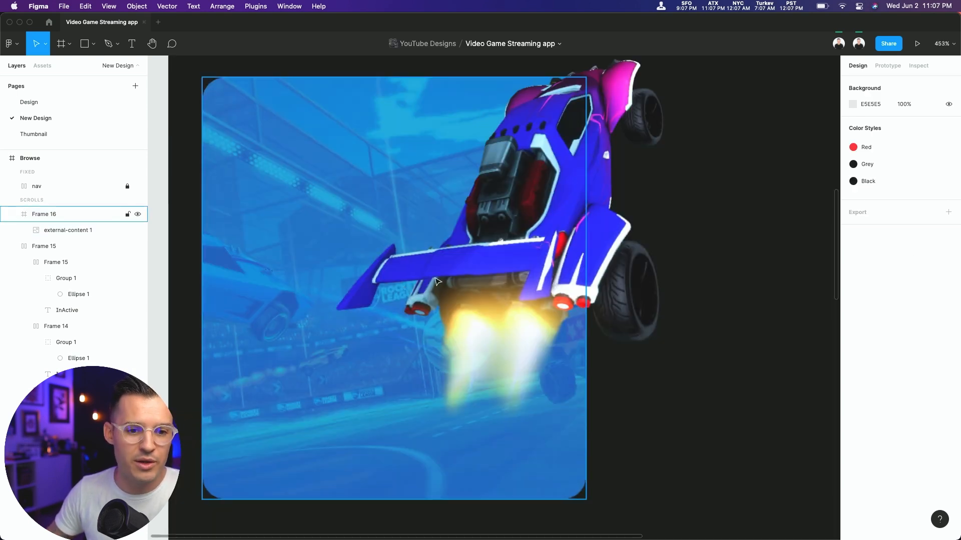
key(shift+0)
Step: Move the card down to Y 278 and scale the car image to about 137 × 150 px
click(470, 276)
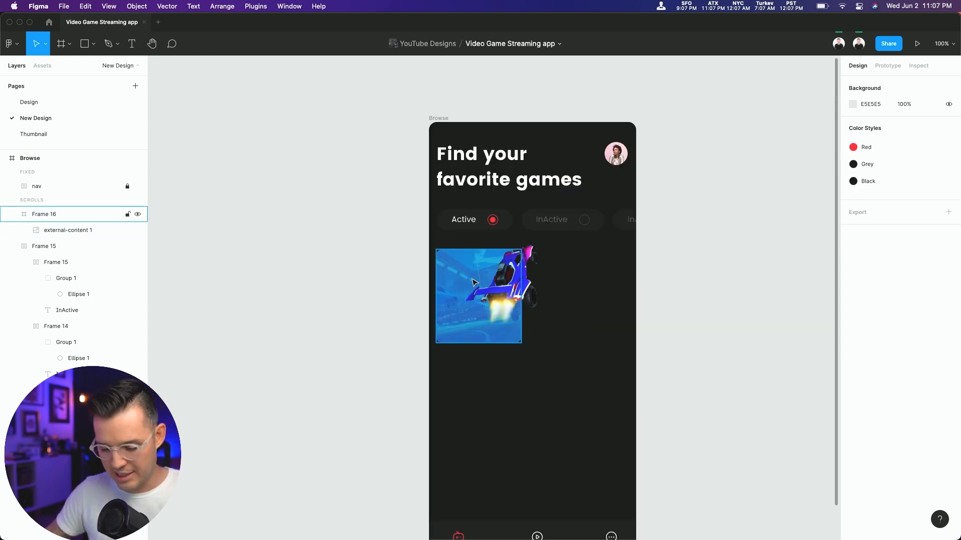
double_click(516, 287)
drag(455, 301, 456, 314)
click(554, 303)
double_click(519, 290)
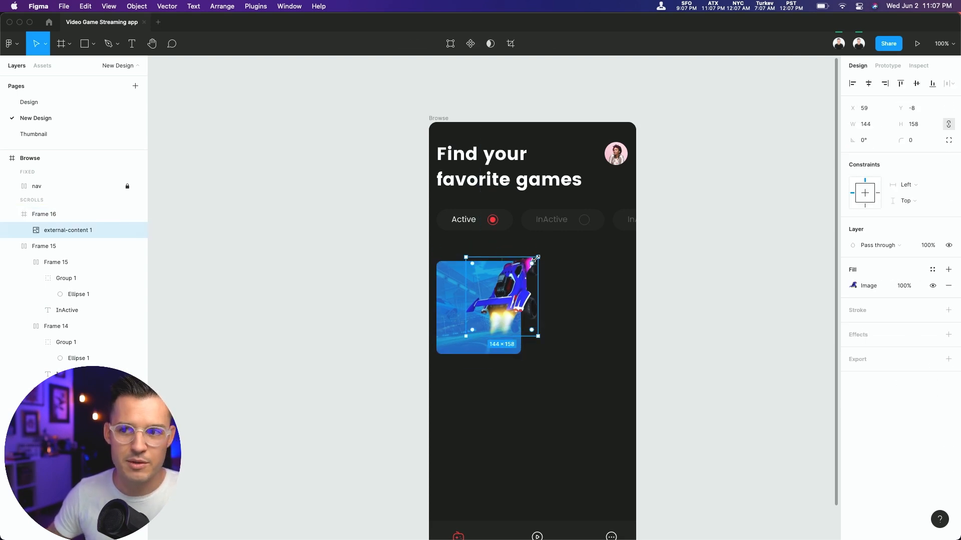
drag(535, 259, 509, 285)
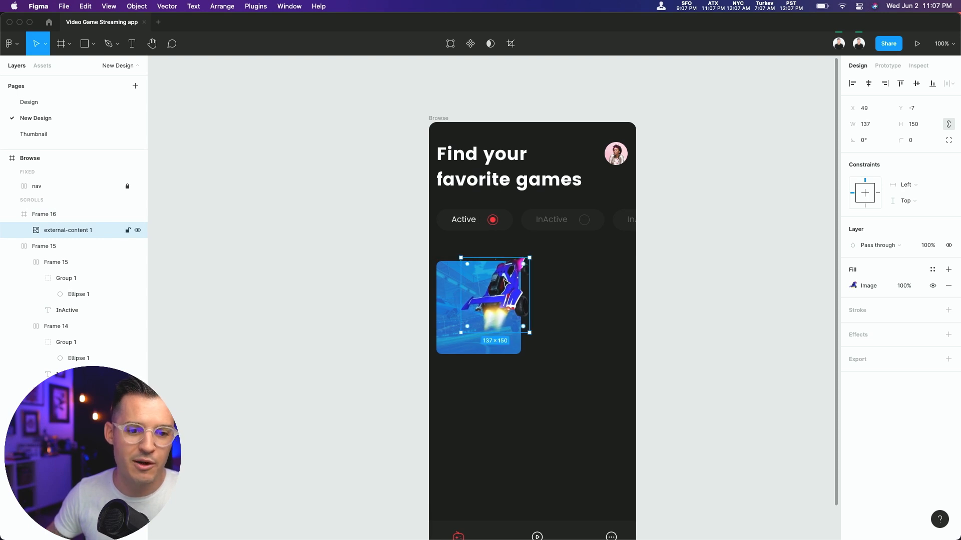
Step: Paste a copy of the Active pill's label into the card's lower left area and change its text to Rocket League
click(465, 223)
click(536, 368)
scroll(491, 296, up, 10)
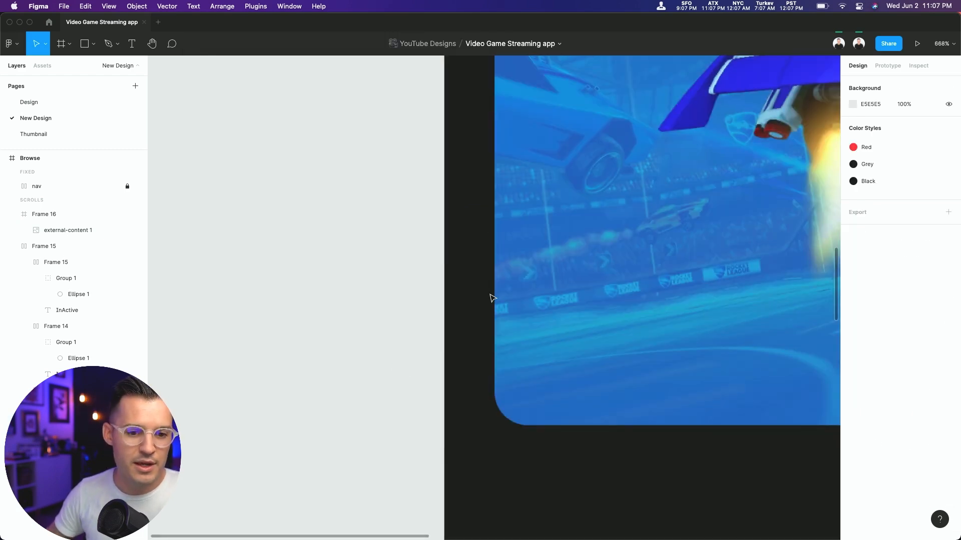
click(526, 290)
scroll(480, 292, left, 4)
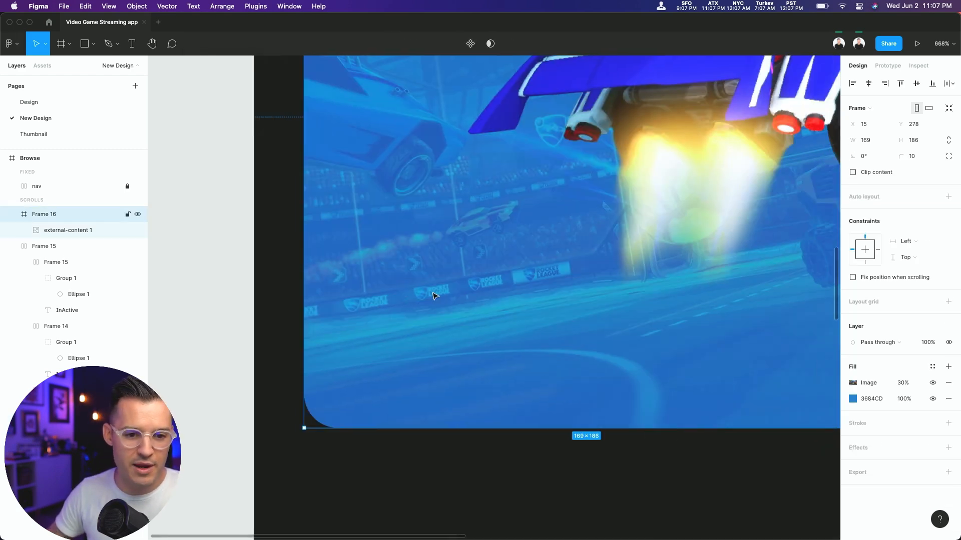
key(super+v)
drag(471, 174, 382, 332)
scroll(400, 185, down, 5)
double_click(380, 327)
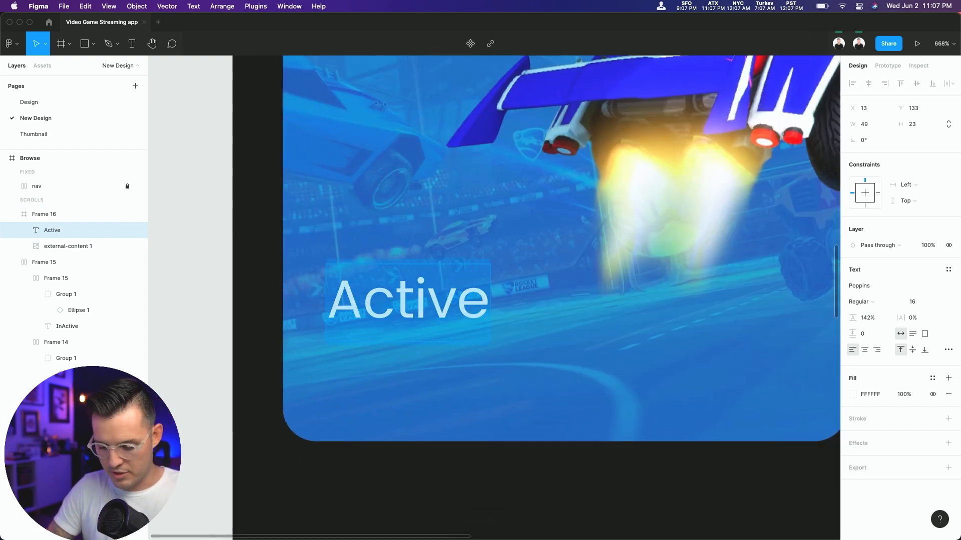
text(Rocket League)
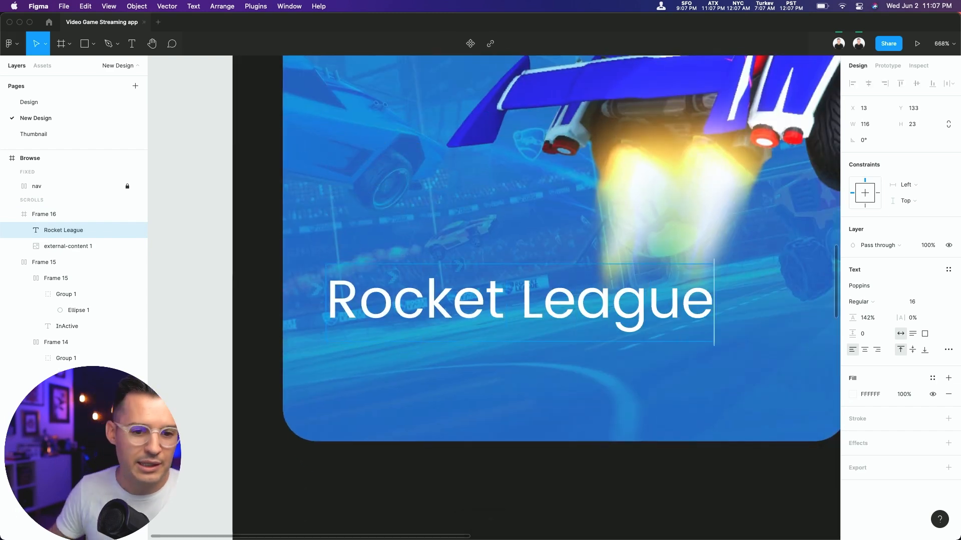
key(Escape)
Step: Duplicate the Rocket League text directly below itself and change the copy to 138 Streams
drag(546, 319, 545, 394)
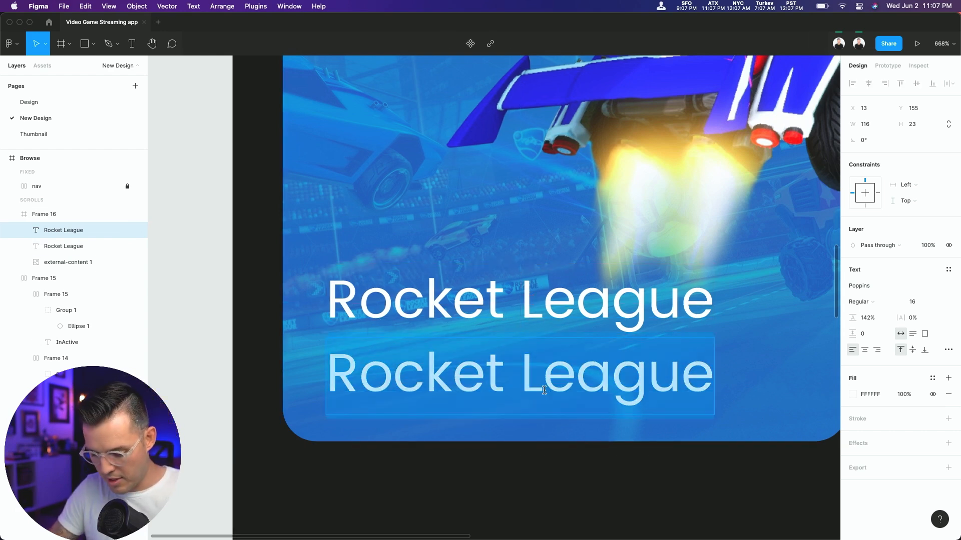
text(138)
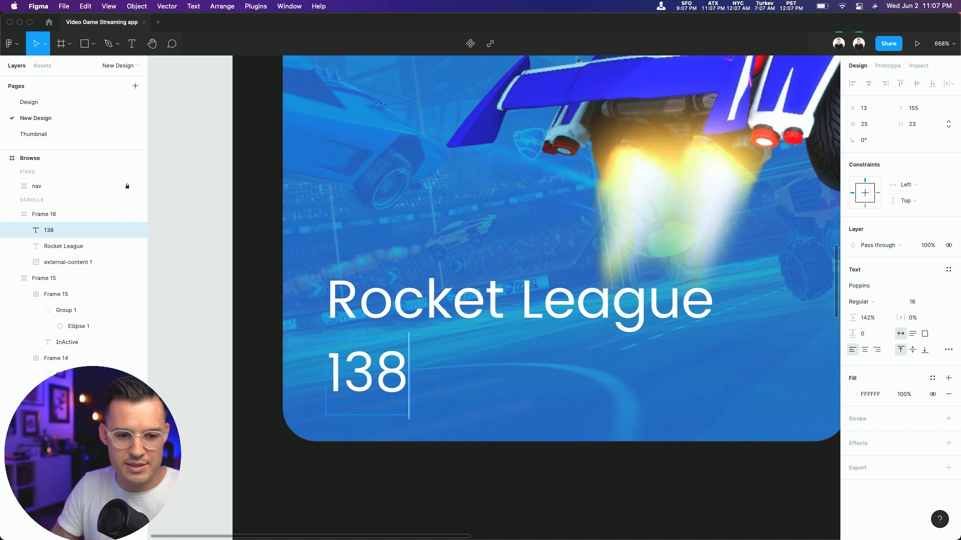
text( Streams)
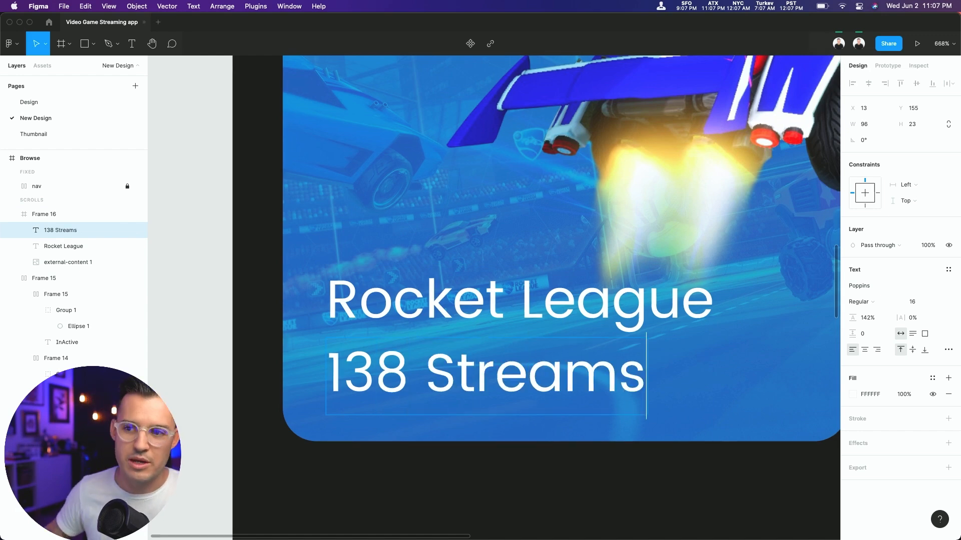
key(Escape)
Step: Reduce the 138 Streams text to font size 12
key(super+minus)
key(super+minus)
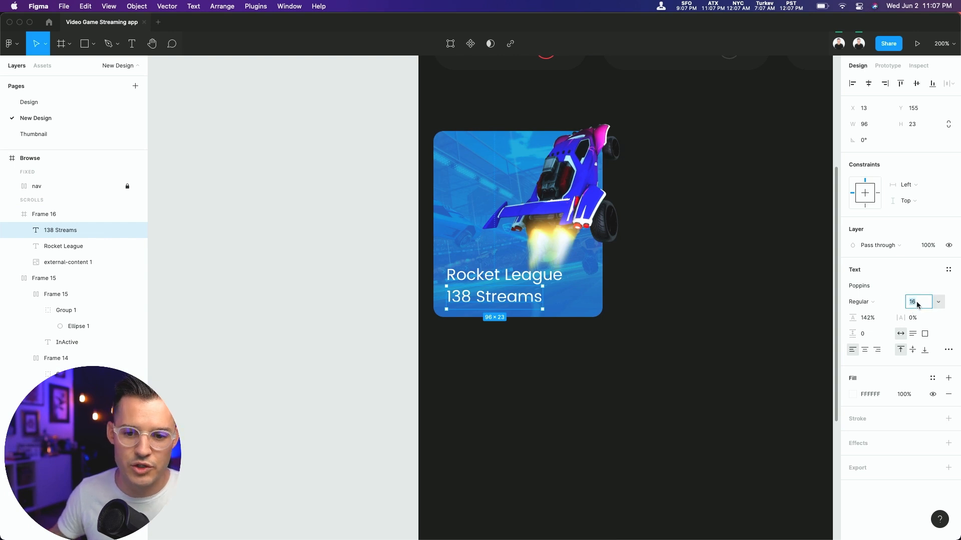
key(Down)
key(Down)
key(Down)
key(Down)
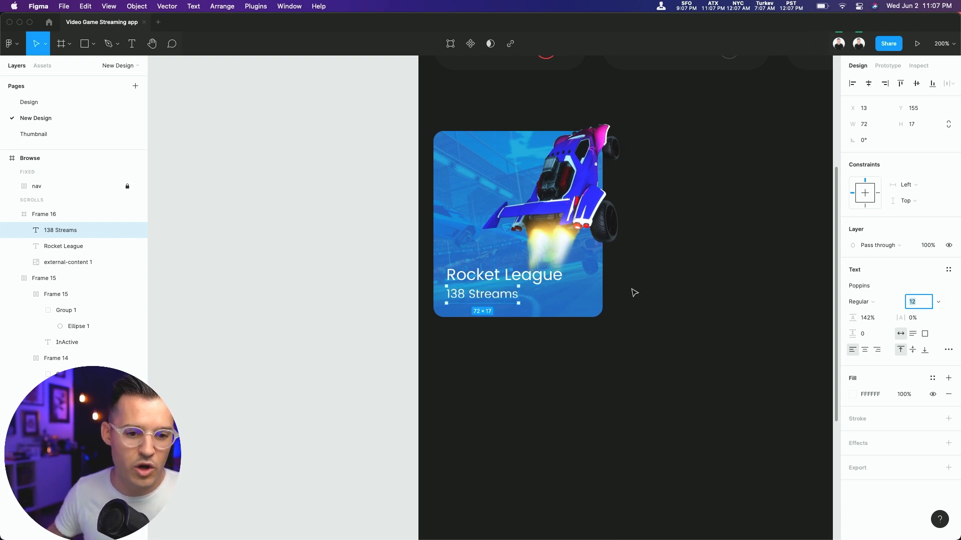
Step: Make the Rocket League title bold and shift both text lines slightly lower in the card
click(484, 279)
click(873, 311)
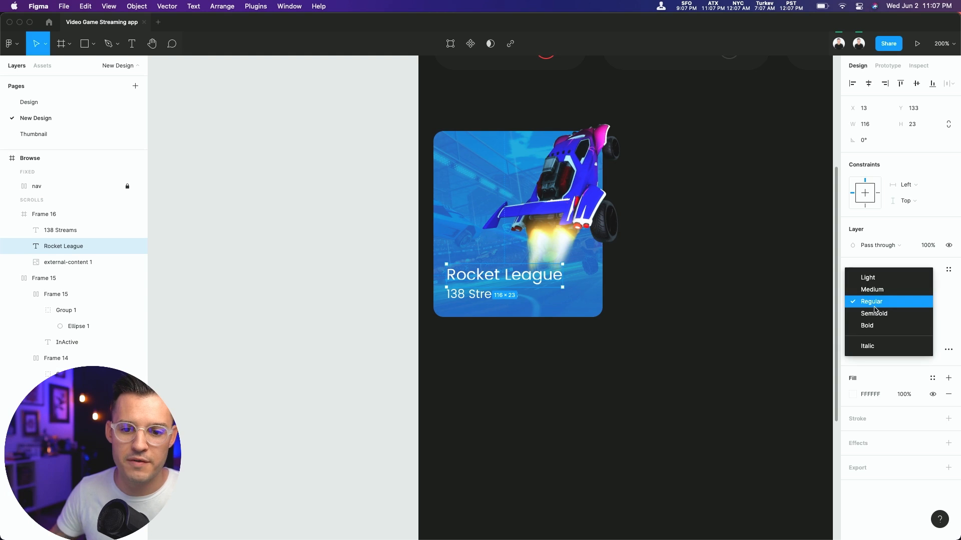
click(876, 325)
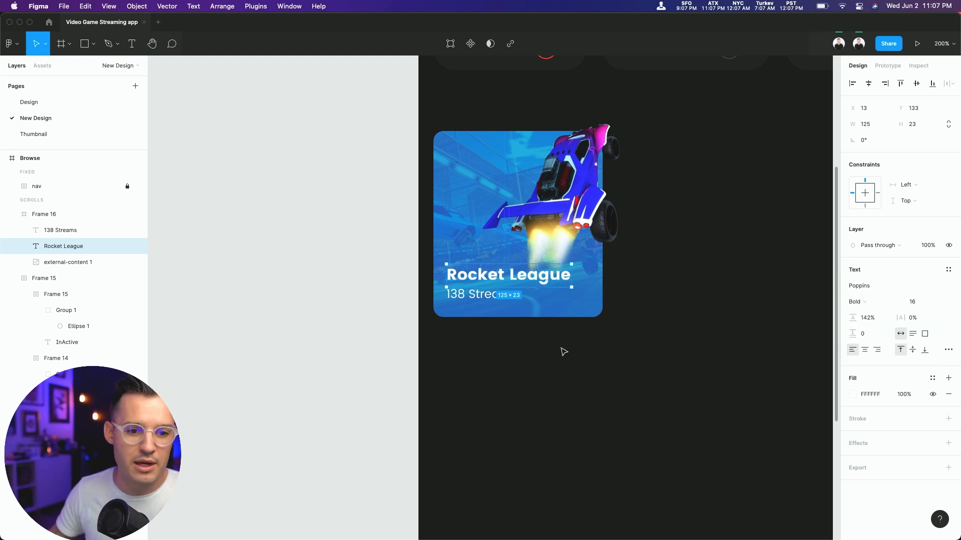
shift+click(478, 300)
drag(478, 300, 475, 303)
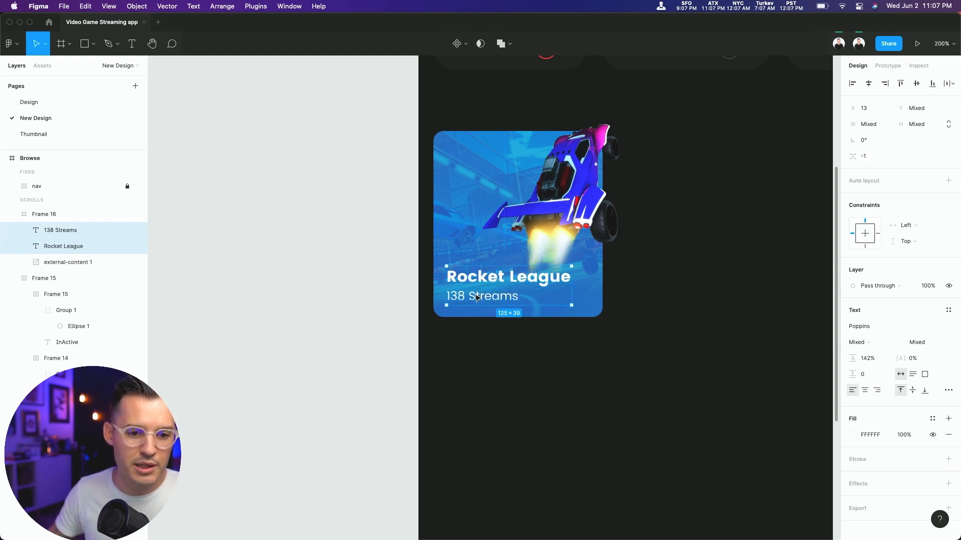
click(477, 298)
click(610, 381)
drag(565, 277, 642, 326)
key(super+z)
Step: Duplicate the Rocket League card to its right and position the pair side by side on the artboard
drag(697, 316, 588, 319)
alt+drag(417, 256, 618, 257)
shift+click(432, 261)
scroll(431, 261, left, 2)
drag(429, 259, 419, 261)
click(578, 336)
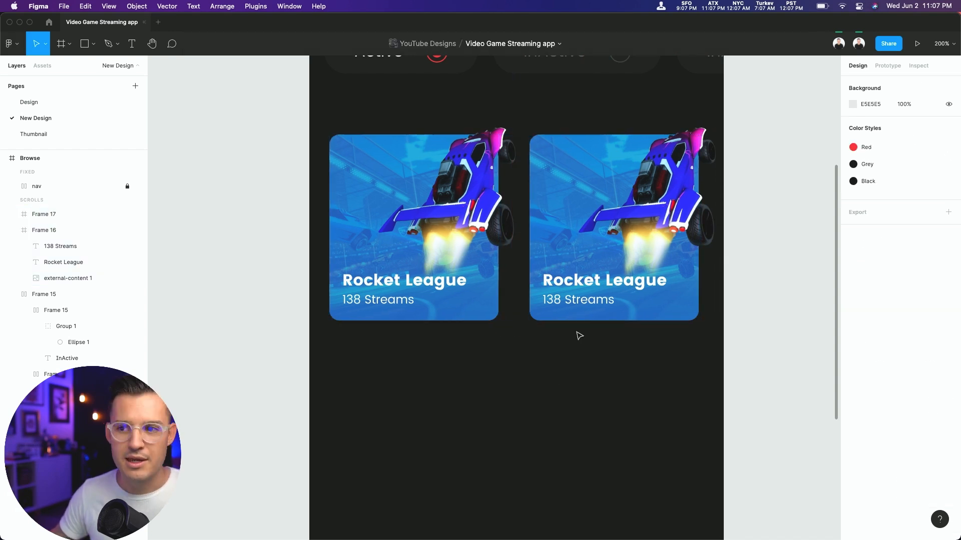
Step: Change the title of the duplicated game card to Dota
double_click(569, 283)
text(Dota)
click(551, 375)
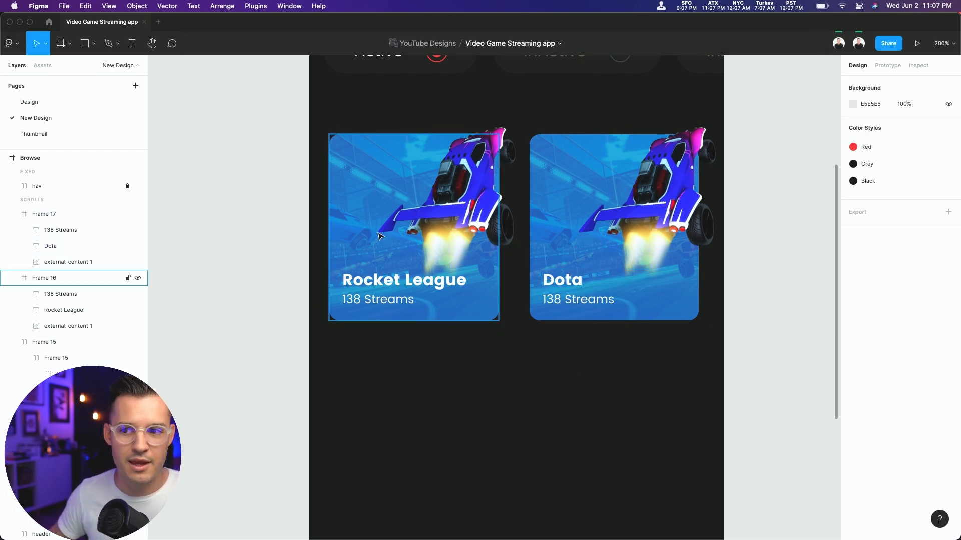
Step: Duplicate the Rocket League card directly below itself and change the copy's title to Warzone
click(383, 250)
alt+drag(383, 242, 403, 461)
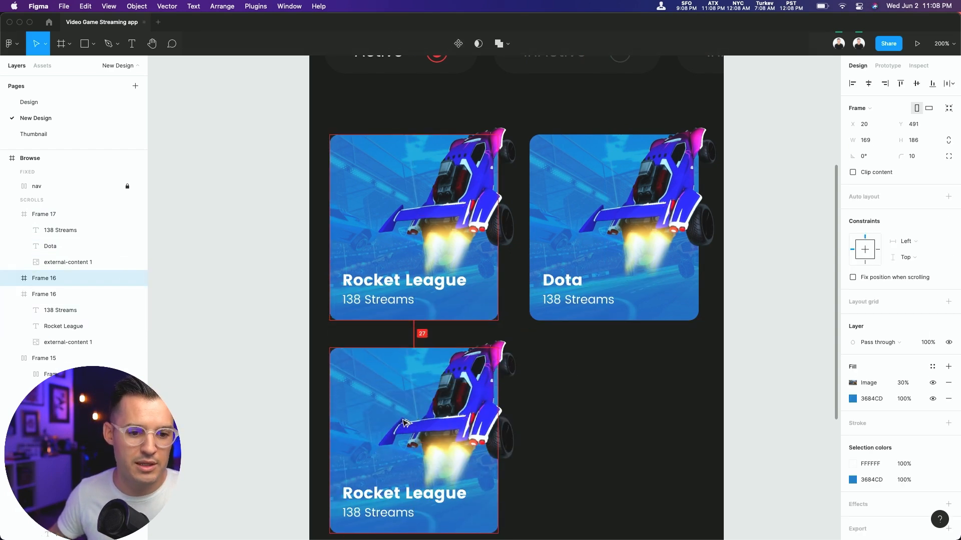
scroll(414, 335, down, 3)
double_click(398, 393)
double_click(399, 393)
text(Warzone)
key(Escape)
key(Escape)
Step: Replace the Dota card's car picture with dota main.png and fit it at about 99 × 150 near the card's upper right edge
scroll(539, 261, up, 3)
scroll(539, 261, right, 1)
click(669, 160)
key(super+Tab)
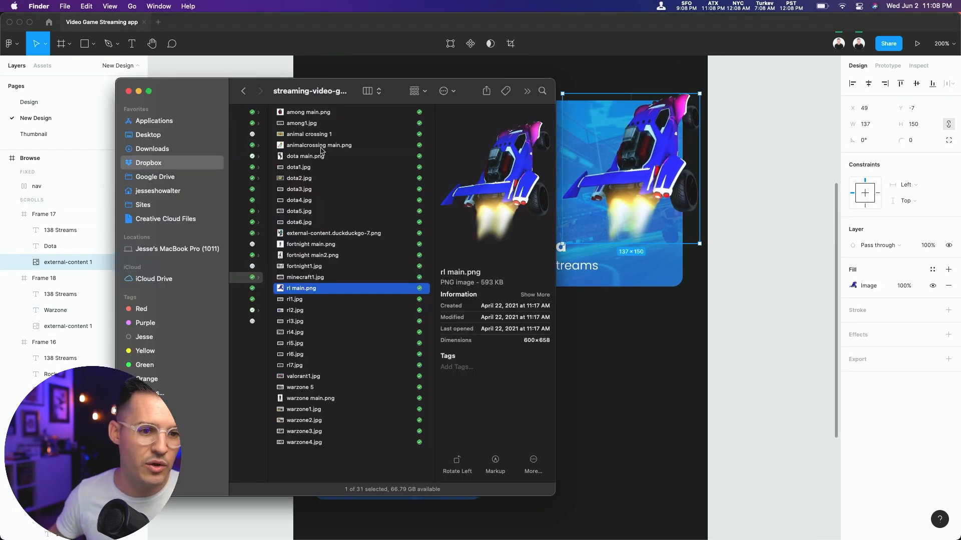
drag(309, 159, 853, 285)
click(666, 191)
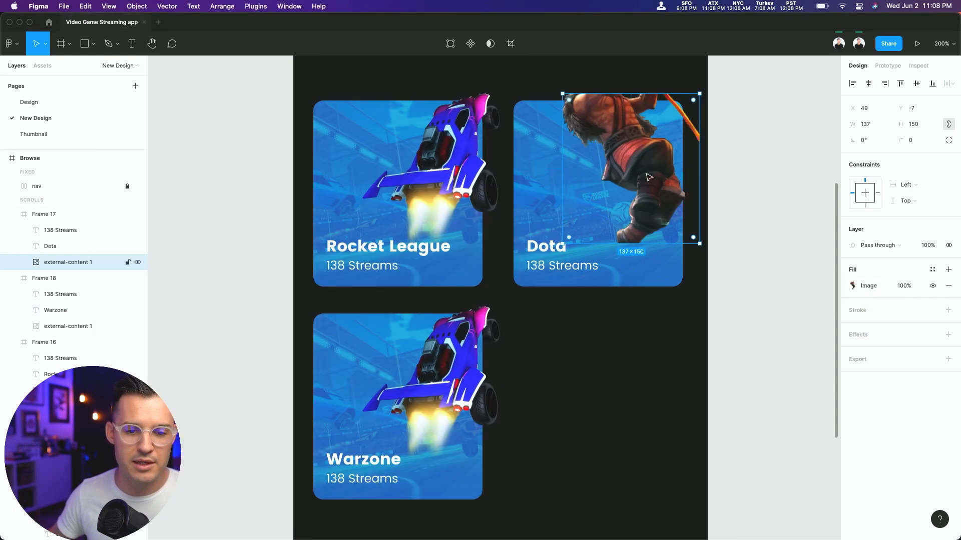
drag(571, 178, 644, 176)
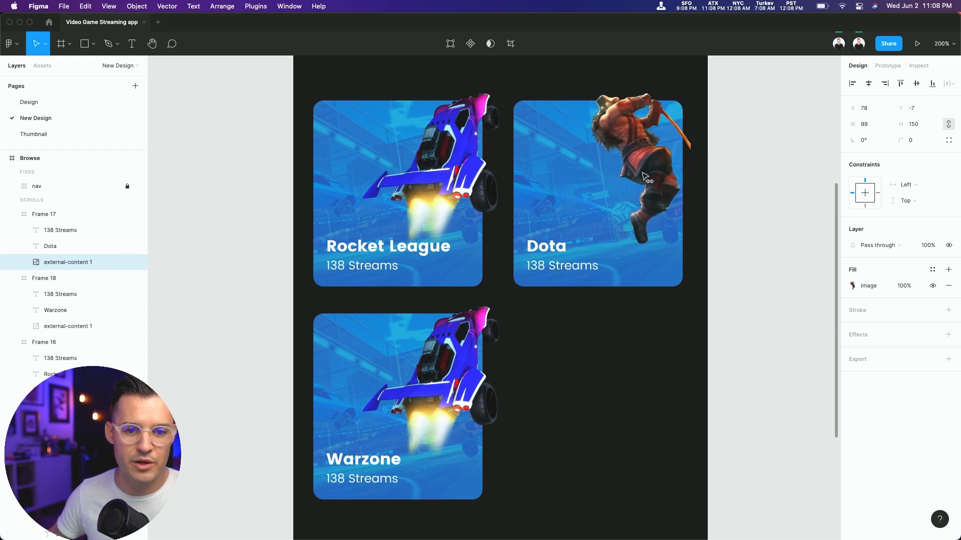
Step: Change the Dota card's solid background fill to red CD3F36
click(568, 163)
click(853, 416)
drag(759, 422, 752, 422)
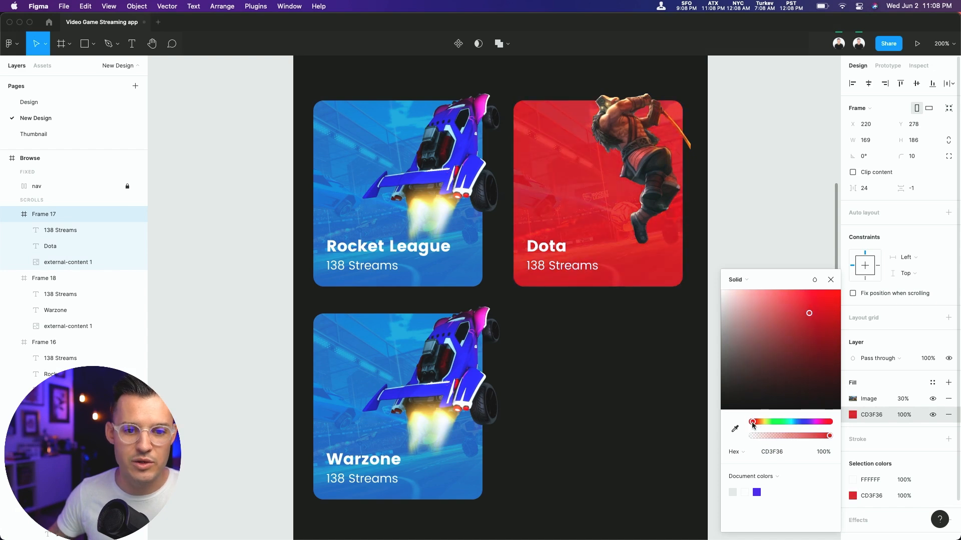
click(686, 396)
Step: Change the Dota card's stream count text to 1.5K Streams
super+click(537, 266)
double_click(538, 268)
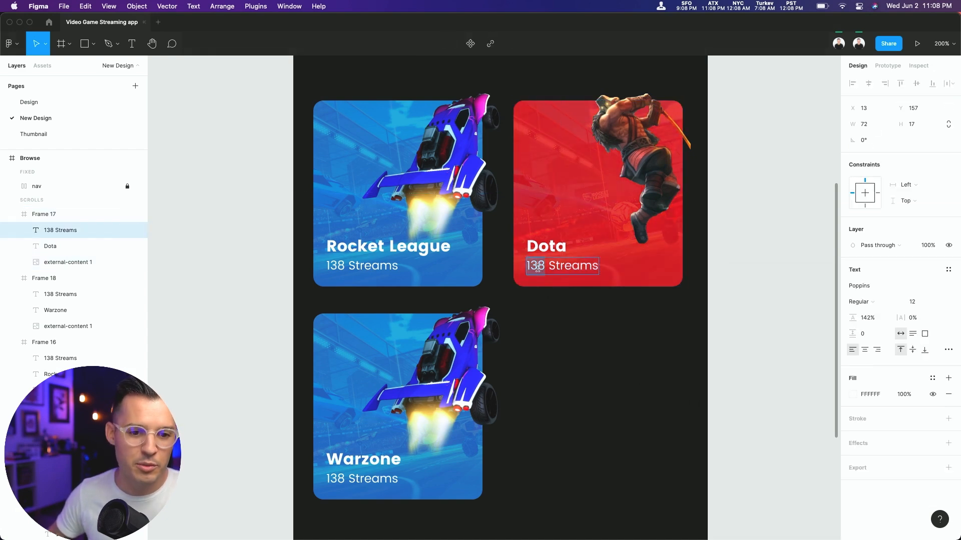
double_click(538, 268)
text(1.5K)
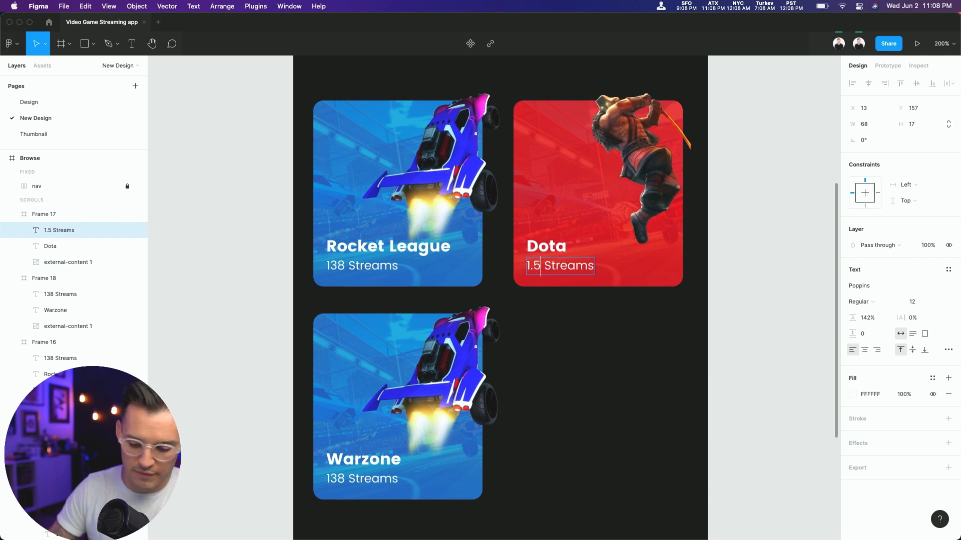
key(Escape)
click(564, 418)
Step: Replace the Dota card's background image fill with dota1.jpg
scroll(568, 376, down, 2)
scroll(576, 421, up, 2)
click(601, 217)
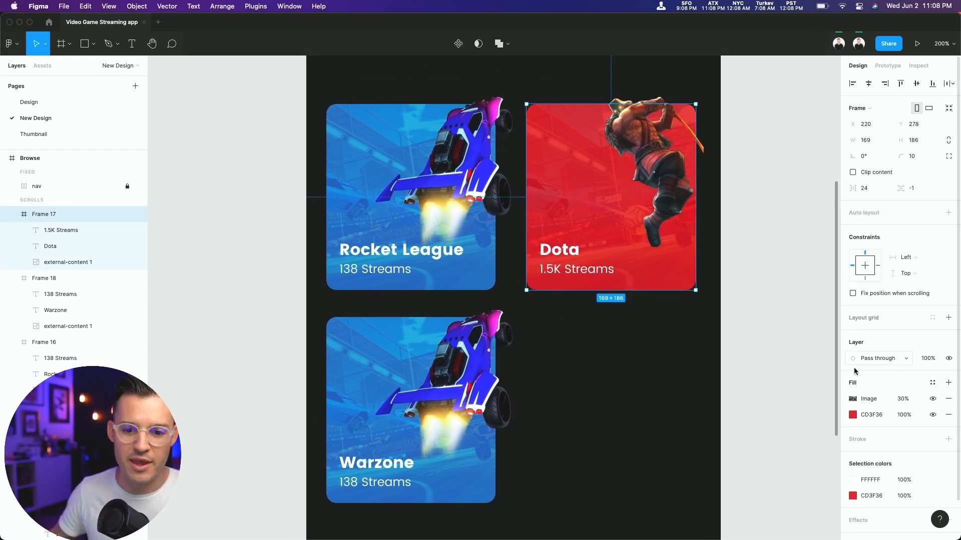
click(853, 399)
key(super+Tab)
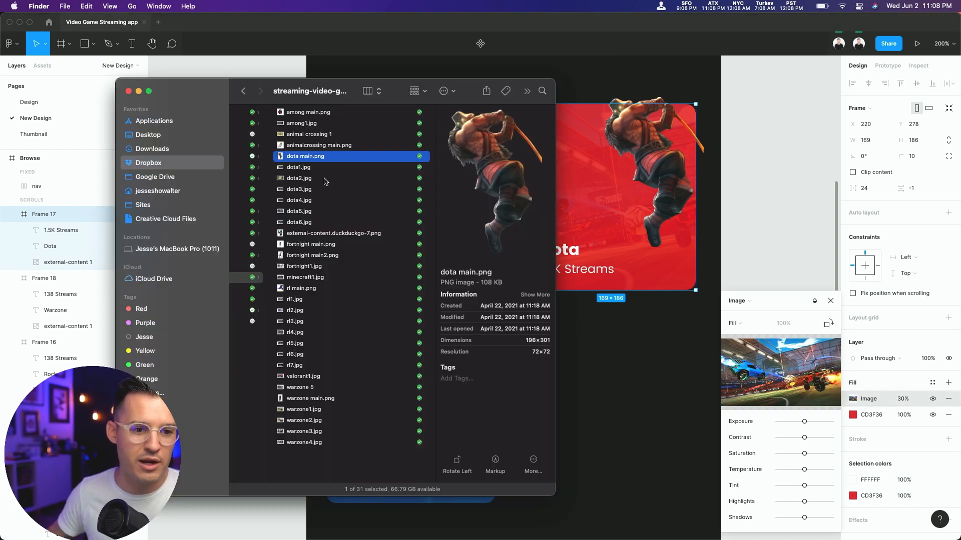
drag(310, 172, 781, 373)
key(super+Tab)
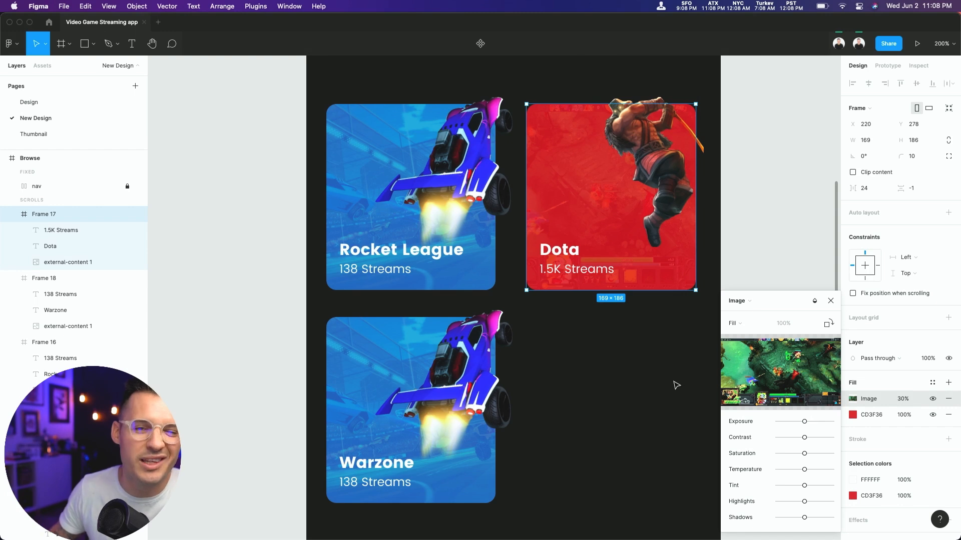
scroll(616, 358, down, 5)
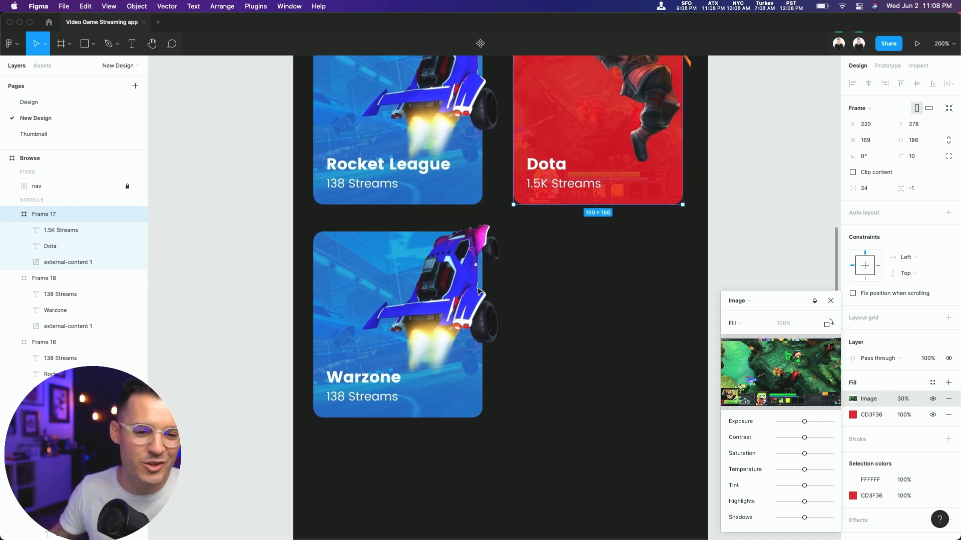
click(831, 301)
Step: Replace the Warzone card's car picture with warzone main.png and fit it at about 95 × 150 over the card's right edge
double_click(471, 295)
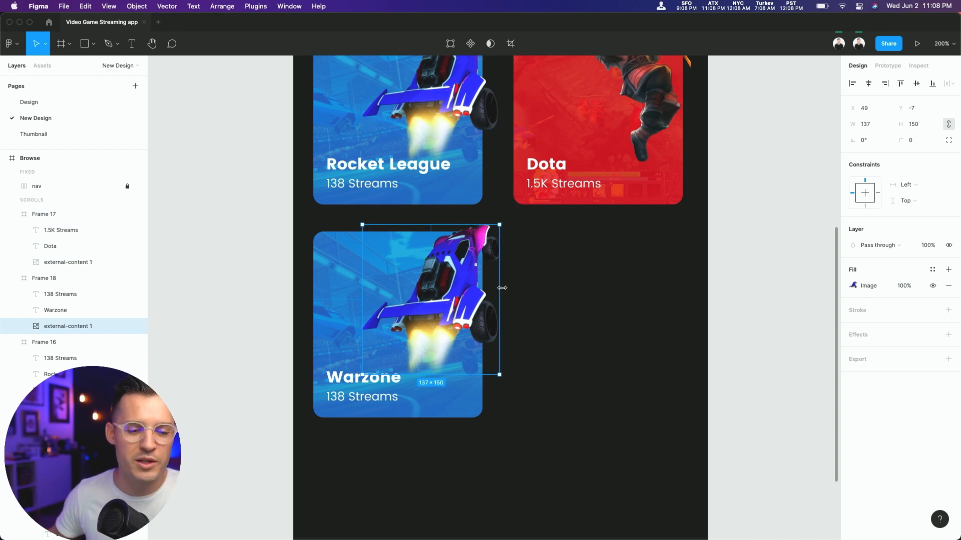
key(super+Tab)
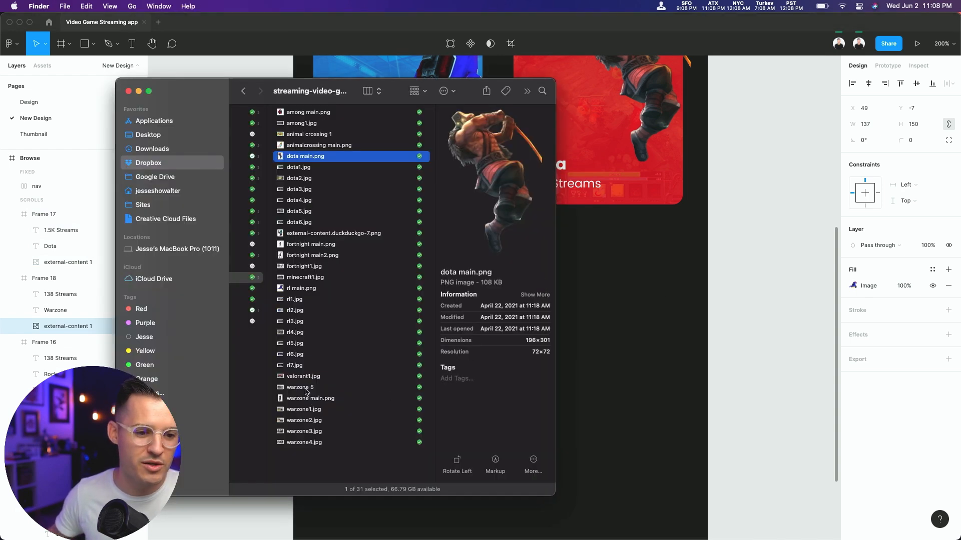
drag(190, 97, 573, 94)
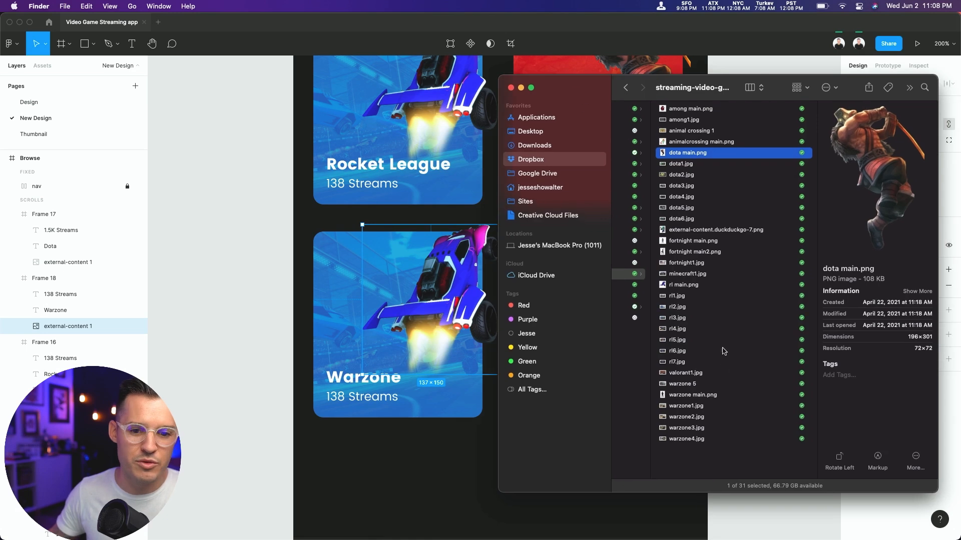
click(682, 386)
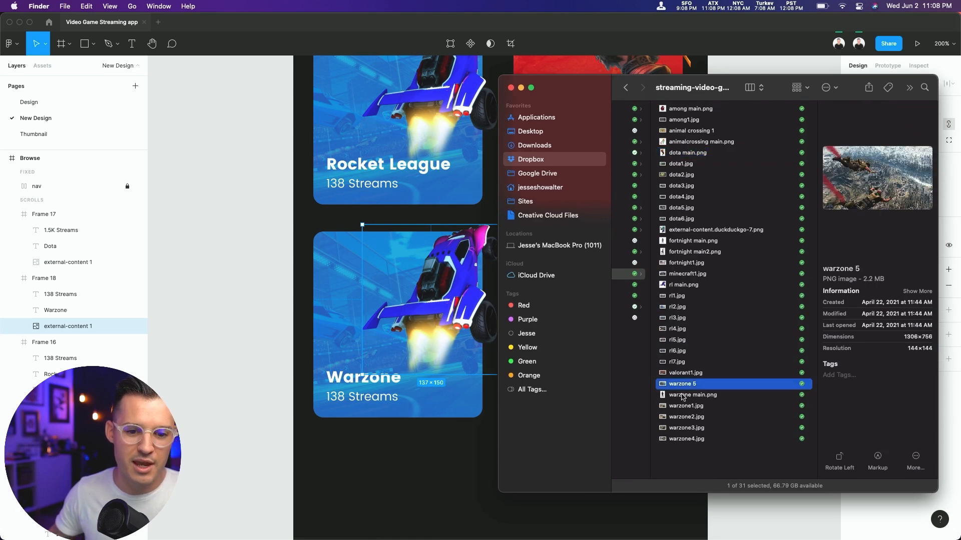
click(683, 396)
drag(685, 396, 687, 395)
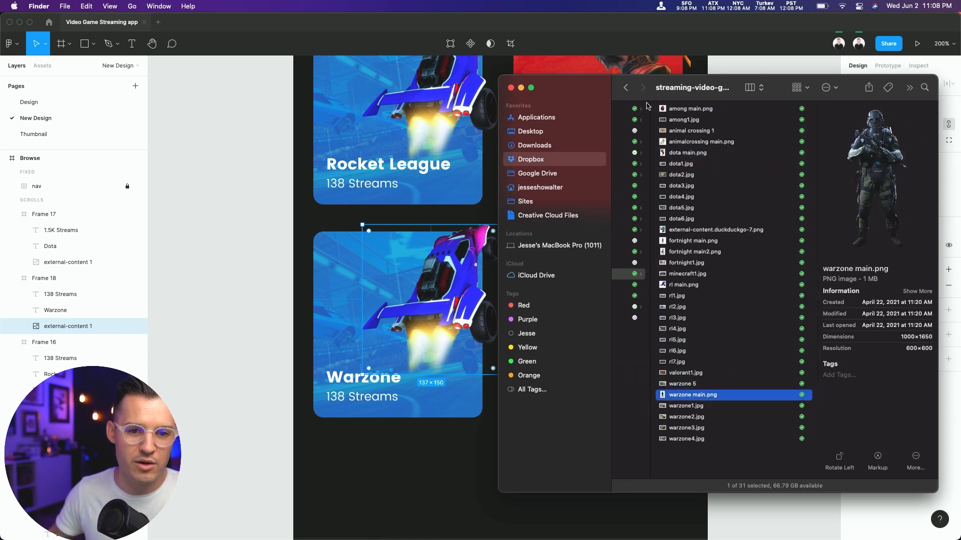
drag(609, 101, 328, 83)
drag(429, 385, 853, 285)
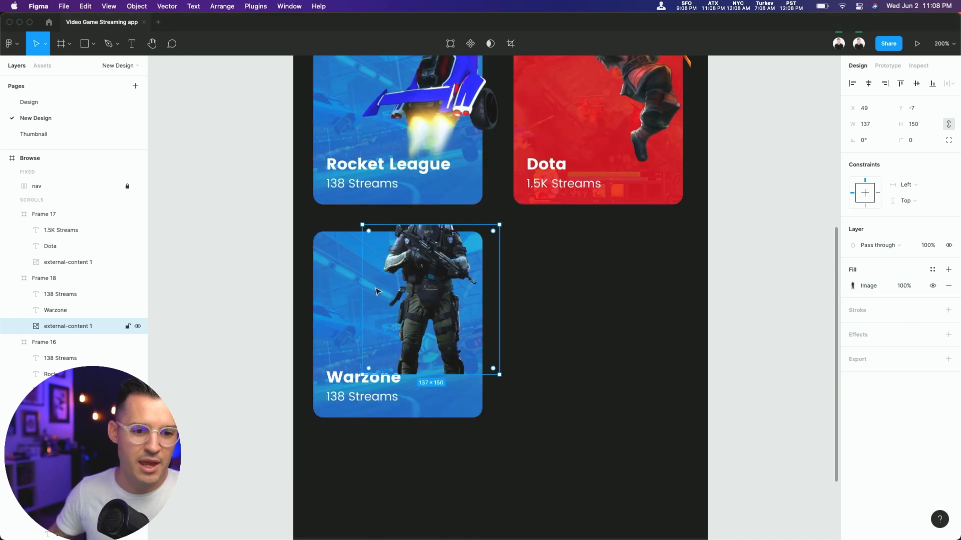
drag(363, 288, 385, 288)
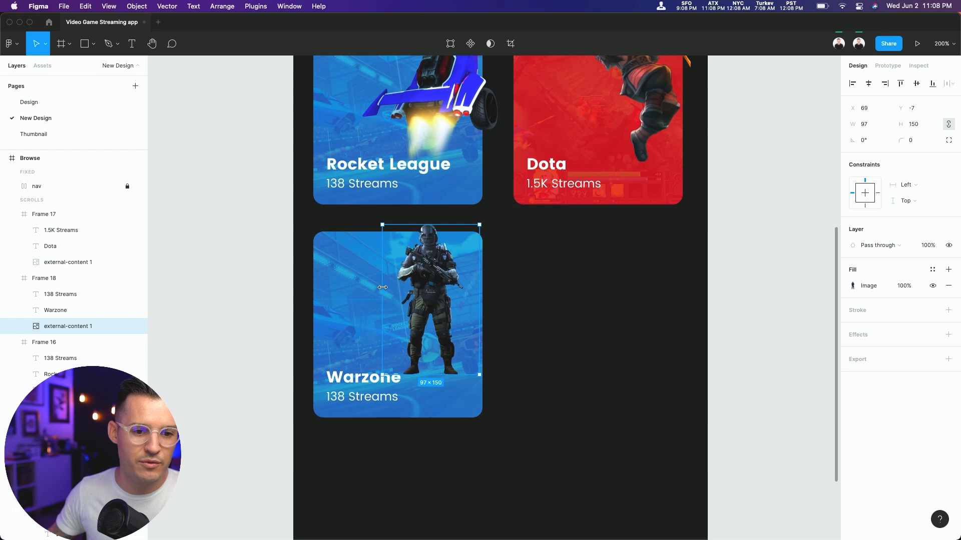
drag(445, 291, 473, 292)
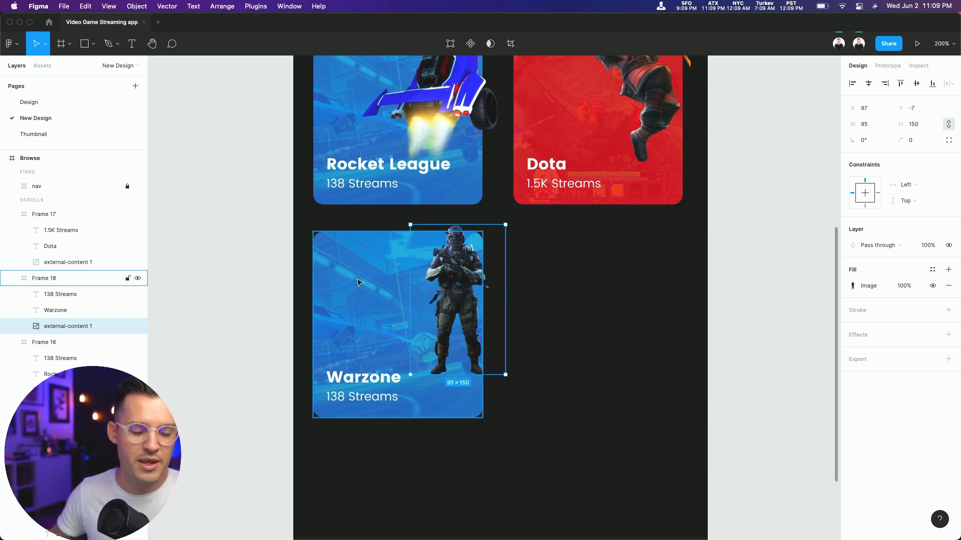
Step: Change the Warzone card's solid background fill to dark green 55821D
click(358, 284)
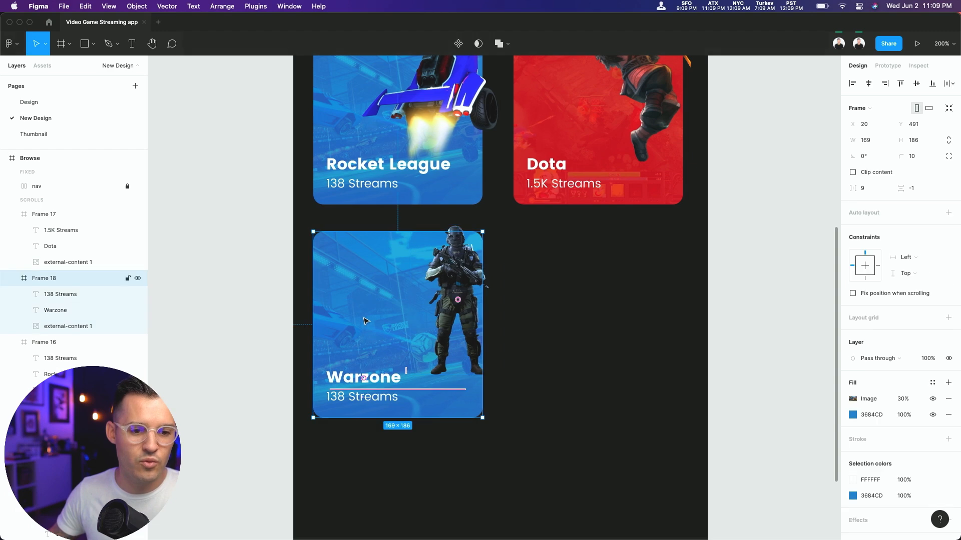
click(855, 418)
drag(779, 424, 771, 424)
click(815, 345)
mouse_move(814, 345)
mouse_down()
mouse_move(778, 356)
mouse_move(814, 350)
mouse_up()
Step: Replace the Warzone card's background image fill with warzone1.jpg
key(super+Tab)
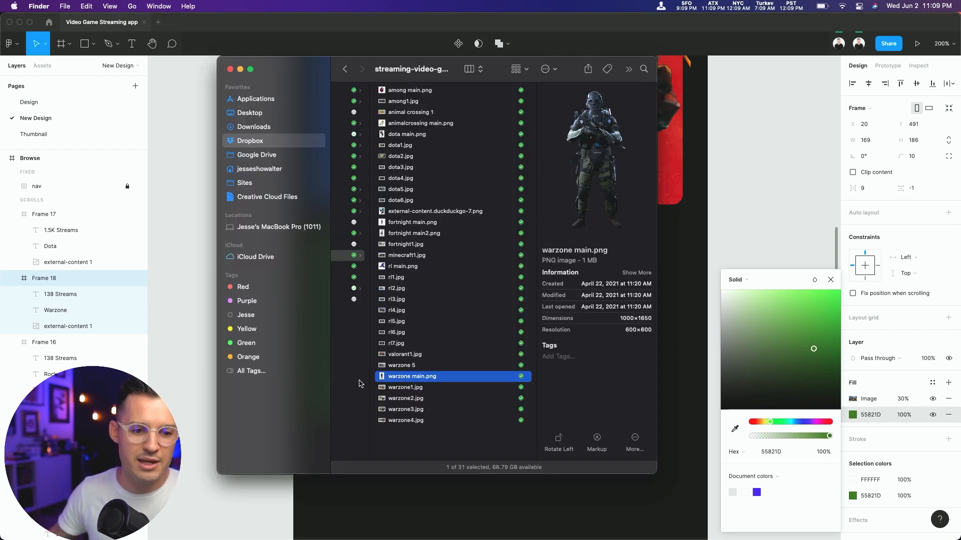
click(401, 388)
drag(401, 389, 853, 399)
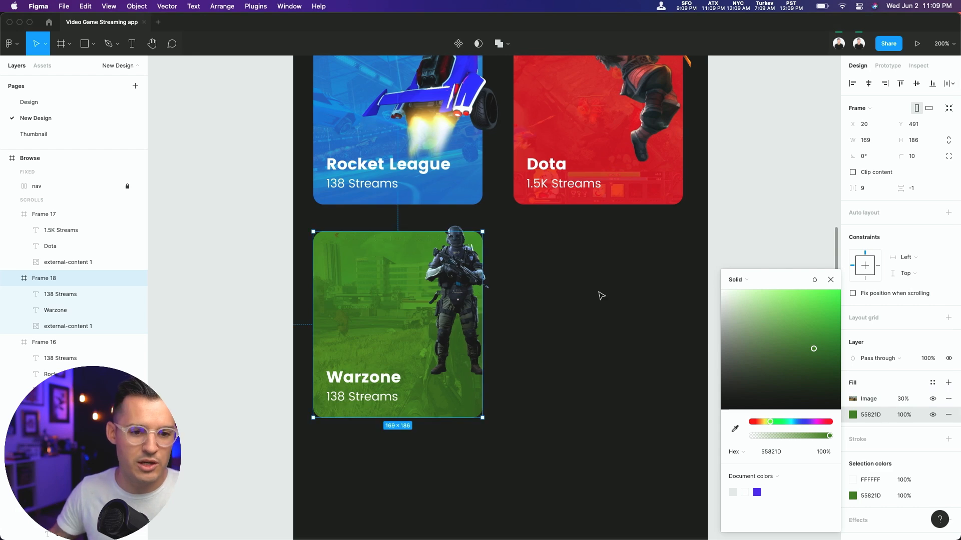
click(594, 264)
Step: Duplicate the Warzone card to its right, directly beneath the Dota card
scroll(594, 277, up, 1)
click(443, 321)
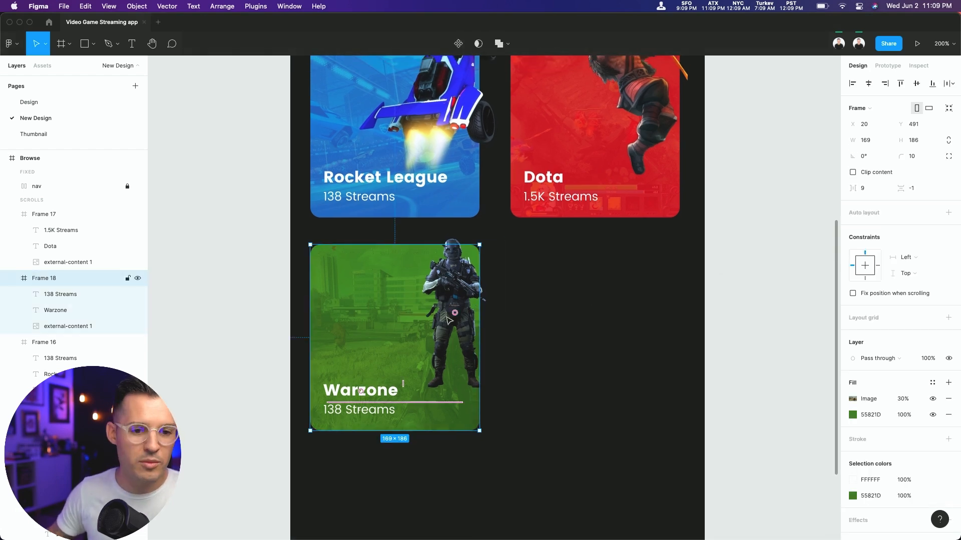
alt+drag(402, 316, 593, 320)
Step: Replace the copied card's soldier picture with among main.png and fit it at about 95 × 118 in the card's upper right corner
double_click(646, 304)
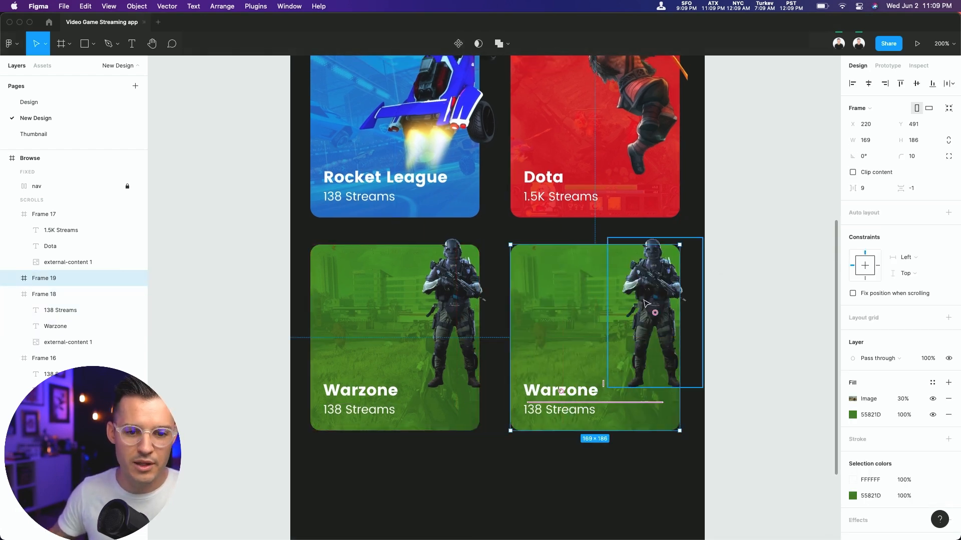
key(super+Tab)
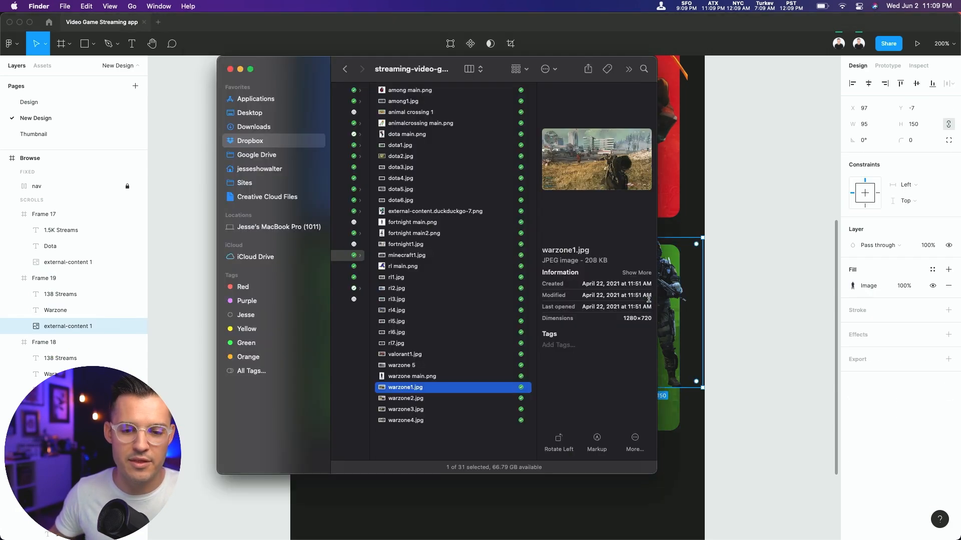
drag(393, 81, 854, 286)
key(a)
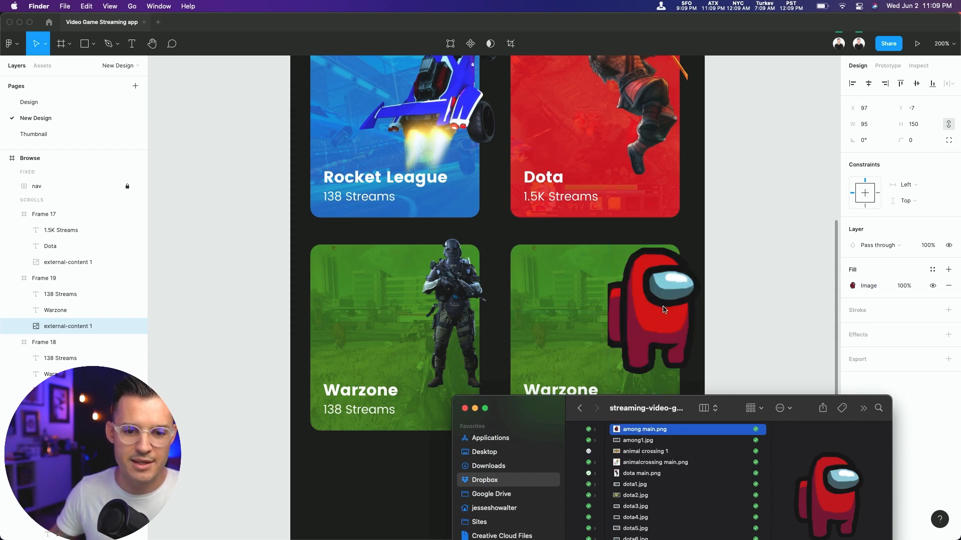
click(665, 310)
drag(702, 259, 726, 259)
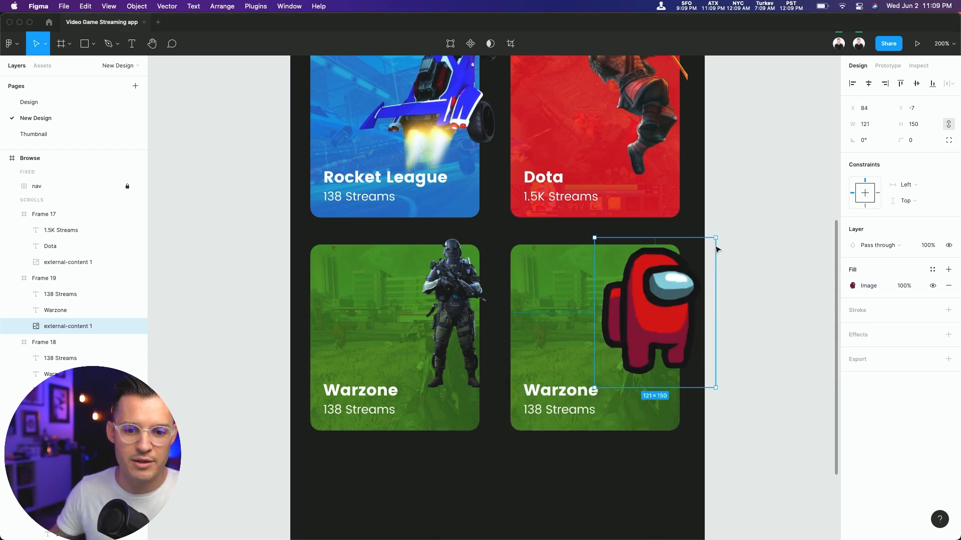
key(super+z)
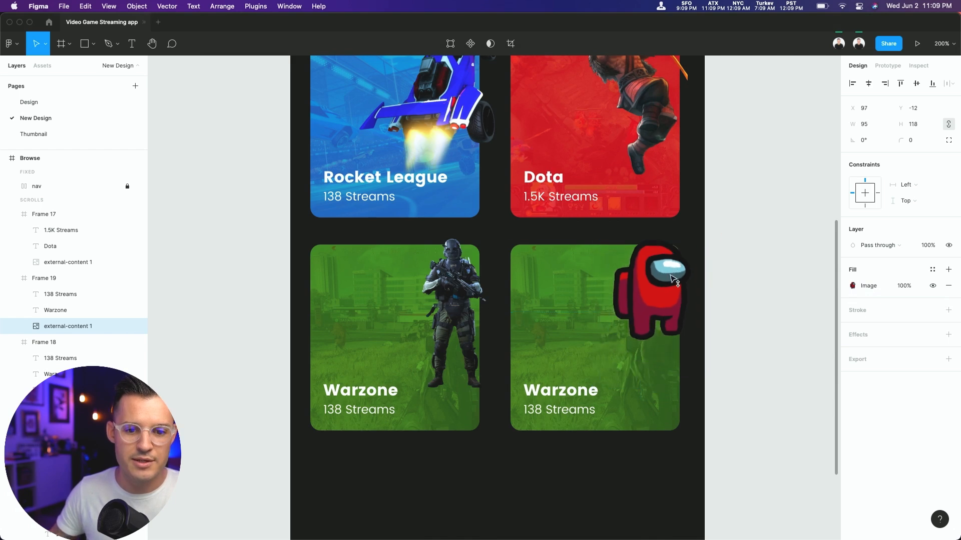
Step: Change the solid background fill of the card beneath Dota to purple 7725CA
click(573, 303)
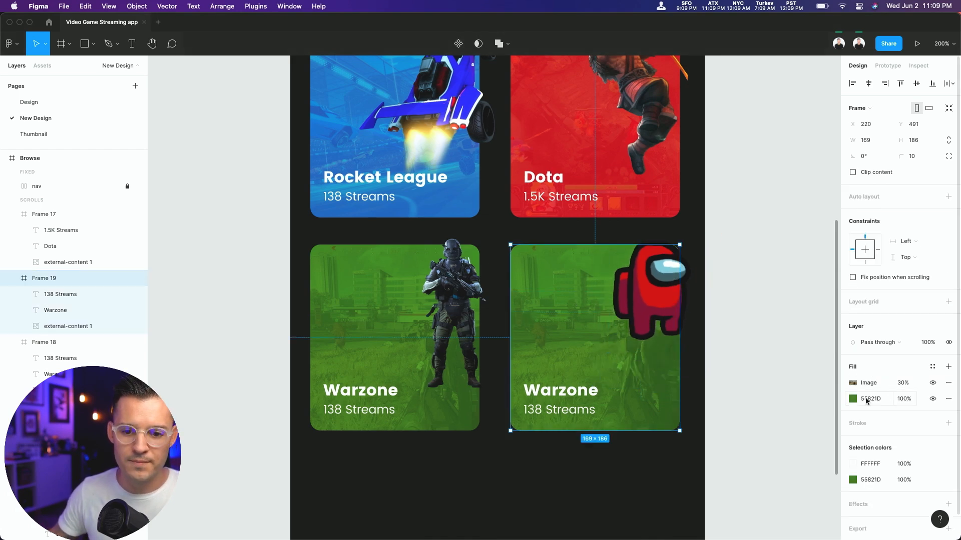
click(853, 399)
drag(784, 422, 812, 427)
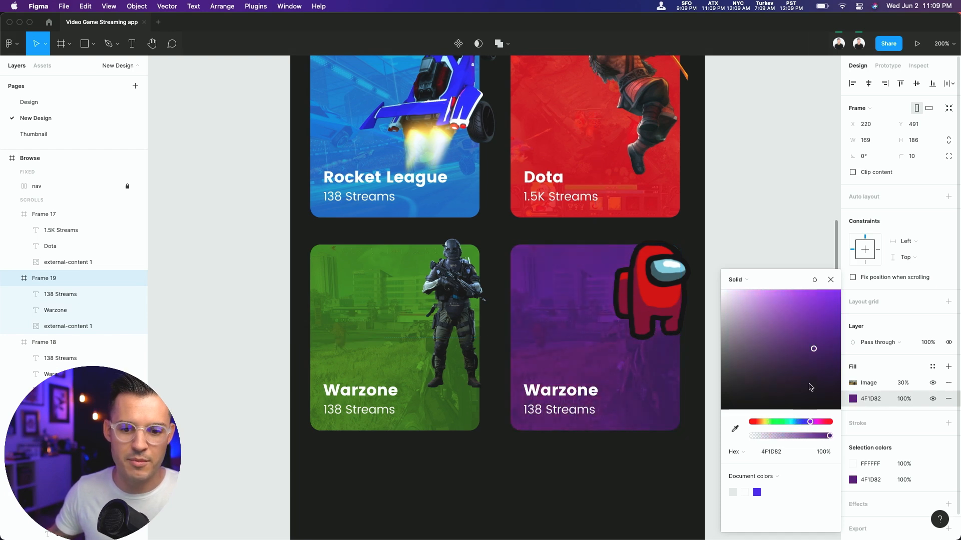
drag(829, 330, 819, 318)
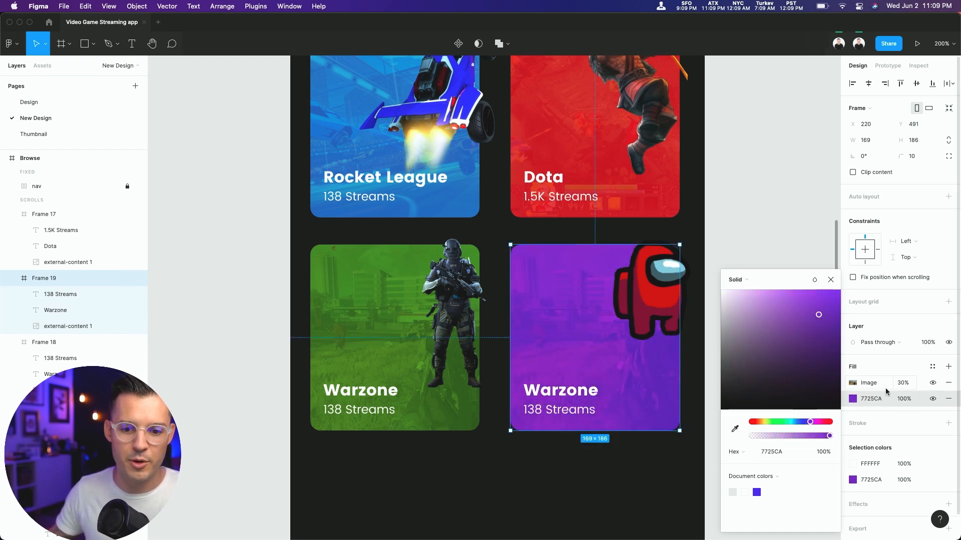
Step: Replace the purple card's background image fill with among1.jpg
key(super+Tab)
drag(641, 445, 879, 386)
key(super+Tab)
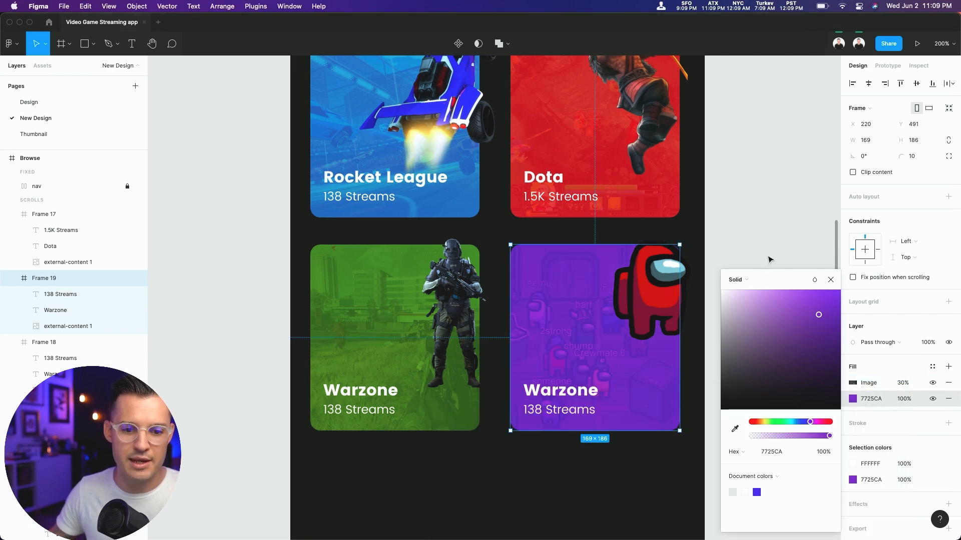
Step: Change the title text on the purple card to Among Us
double_click(562, 397)
double_click(561, 396)
text(Among Usd)
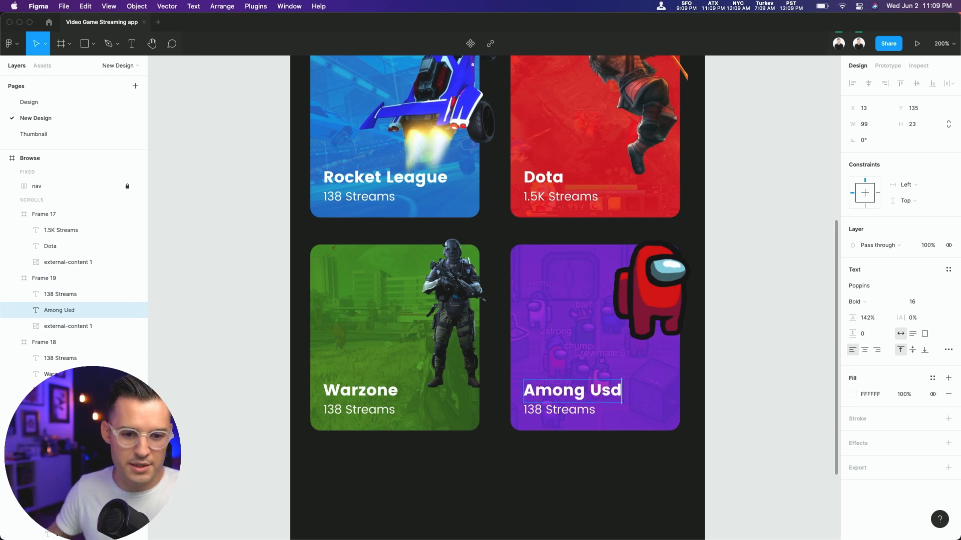
key(BackSpace)
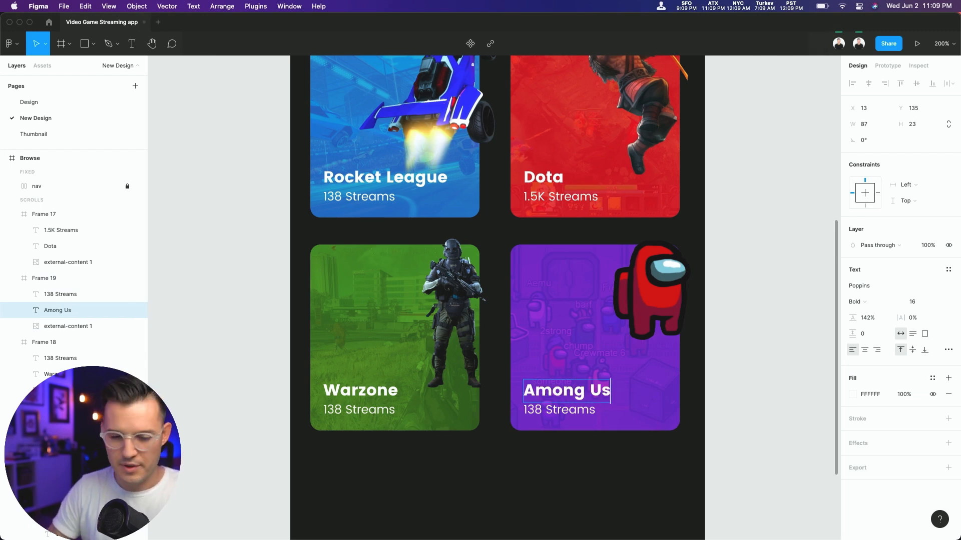
key(Escape)
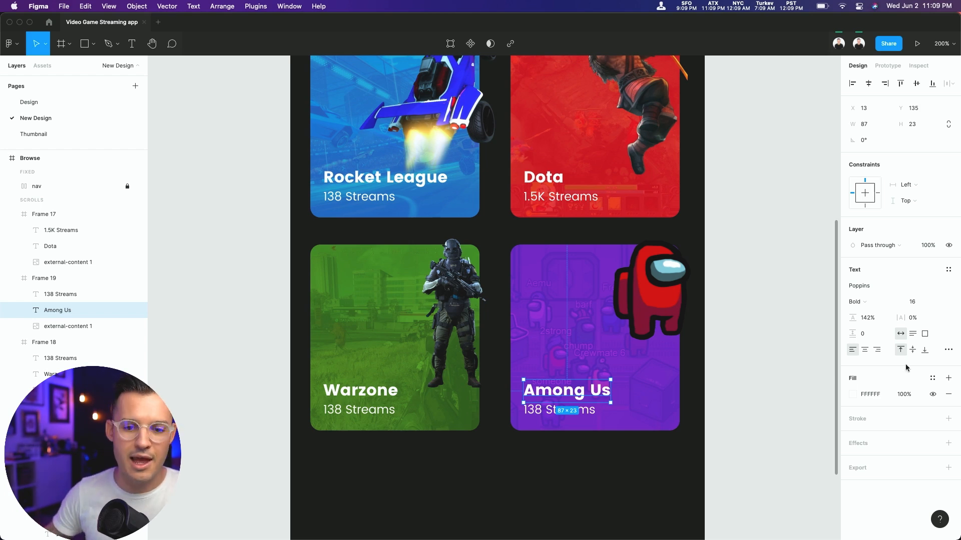
click(778, 391)
Step: Duplicate the four game cards directly beneath the existing two rows
key(super+minus)
key(super+minus)
key(super+plus)
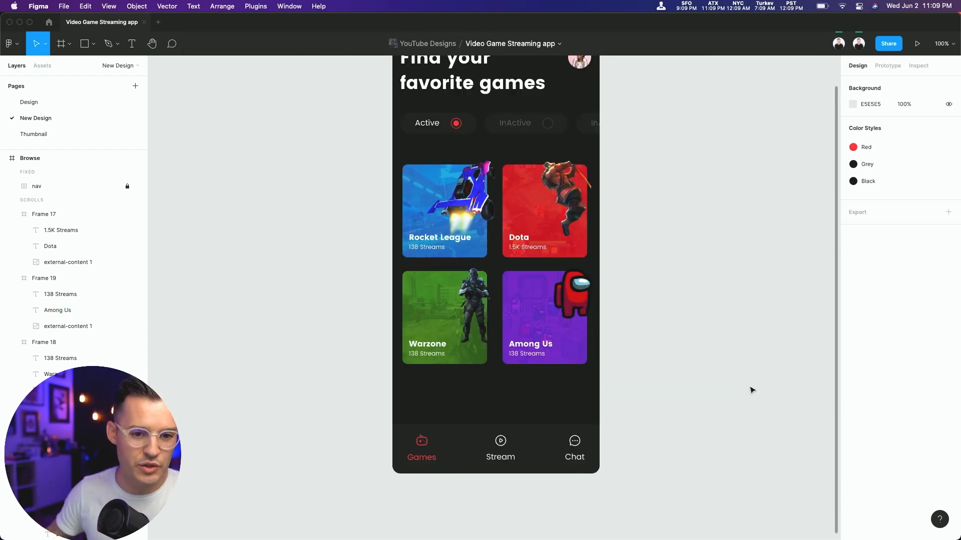
scroll(680, 408, right, 2)
scroll(681, 408, down, 1)
drag(658, 360, 377, 212)
drag(428, 187, 429, 402)
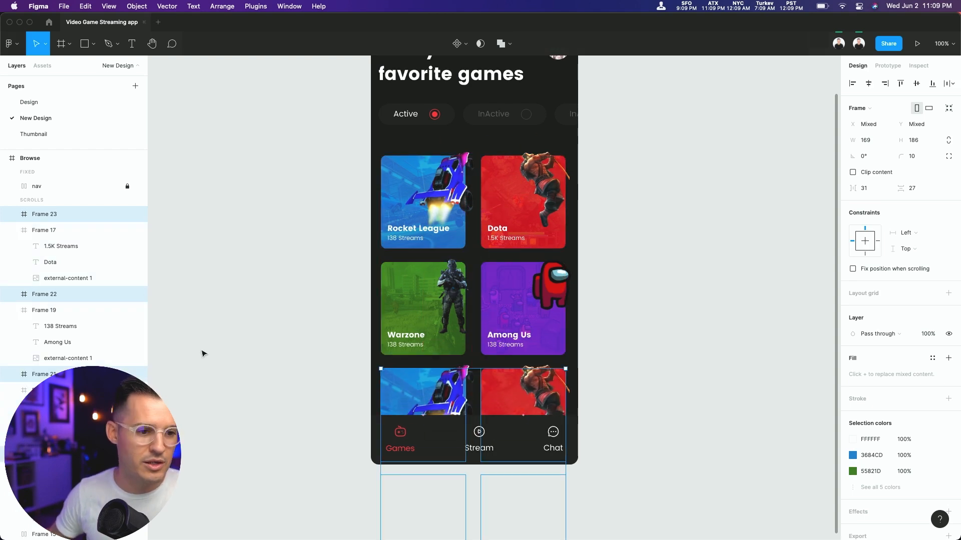
Step: Collapse the layer list and group all eight game card frames together
key(alt+l)
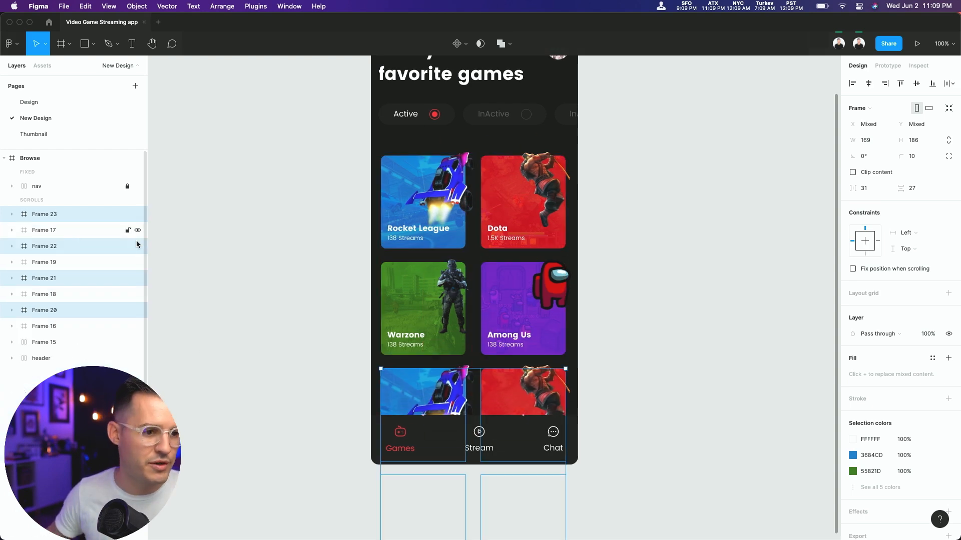
click(64, 341)
shift+click(56, 220)
drag(669, 176, 363, 382)
shift+click(54, 278)
shift+click(61, 247)
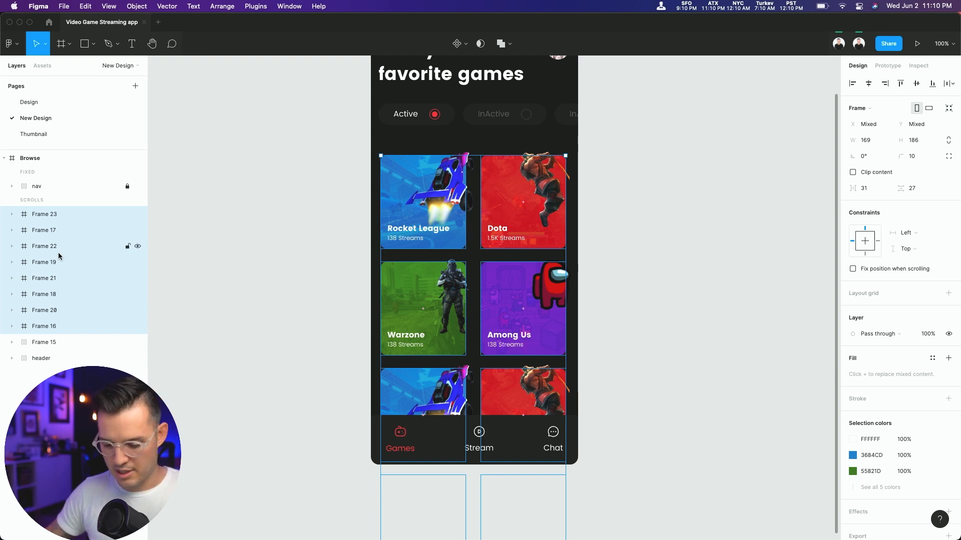
key(super+g)
Step: Extend the Browse frame downward to a height of about 1137 so it contains the fourth row of cards
drag(676, 388, 658, 375)
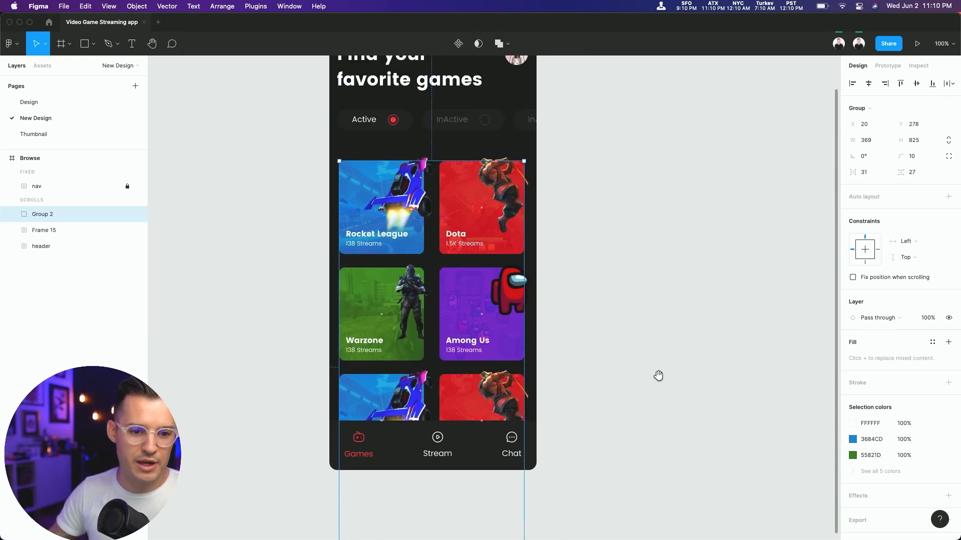
key(minus)
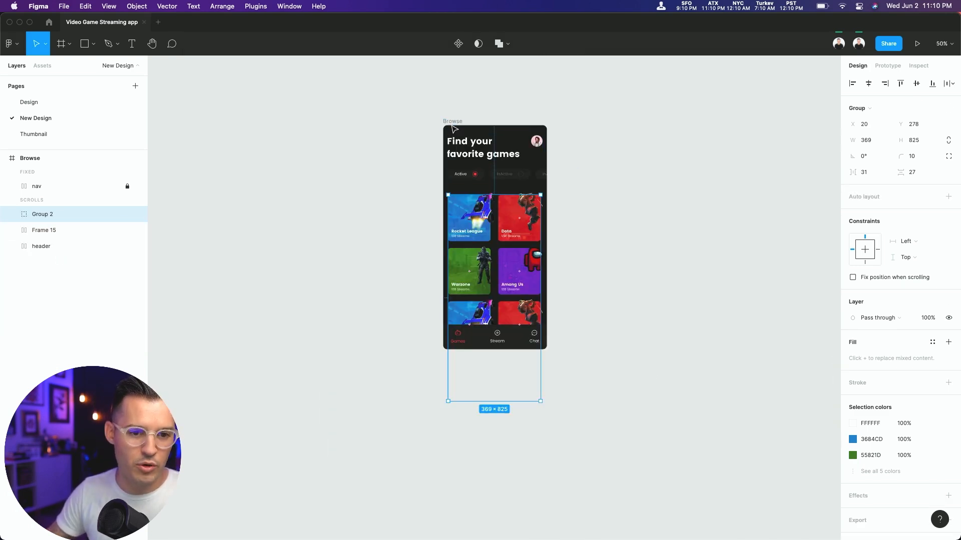
key(Escape)
drag(500, 350, 501, 409)
click(592, 297)
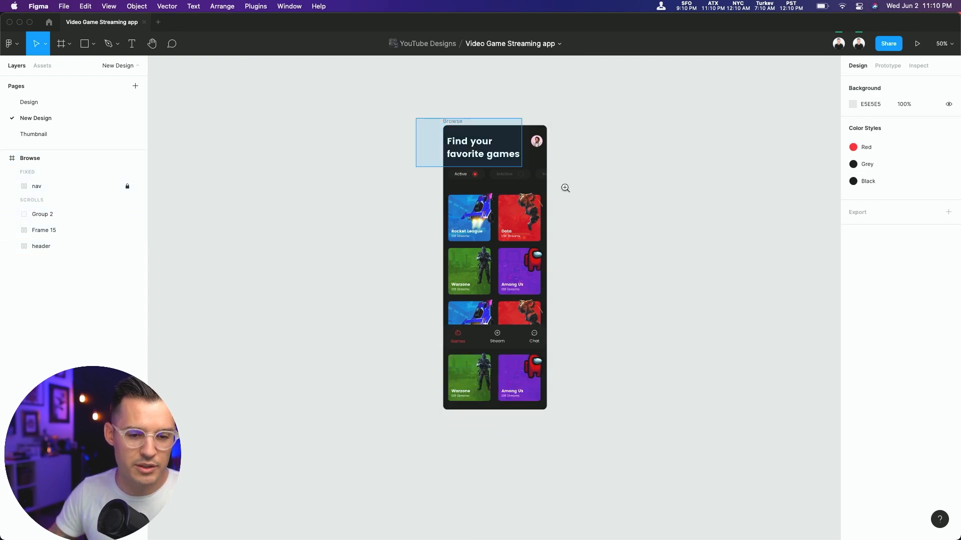
Step: Check the Browse frame's overflow behavior in its prototype settings
scroll(626, 286, up, 5)
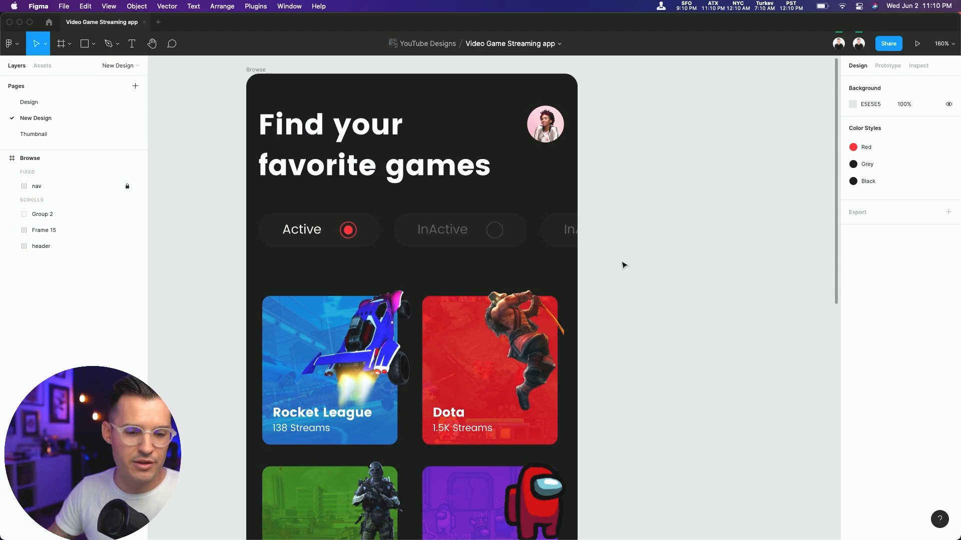
key(shift+0)
scroll(344, 94, down, 2)
click(336, 111)
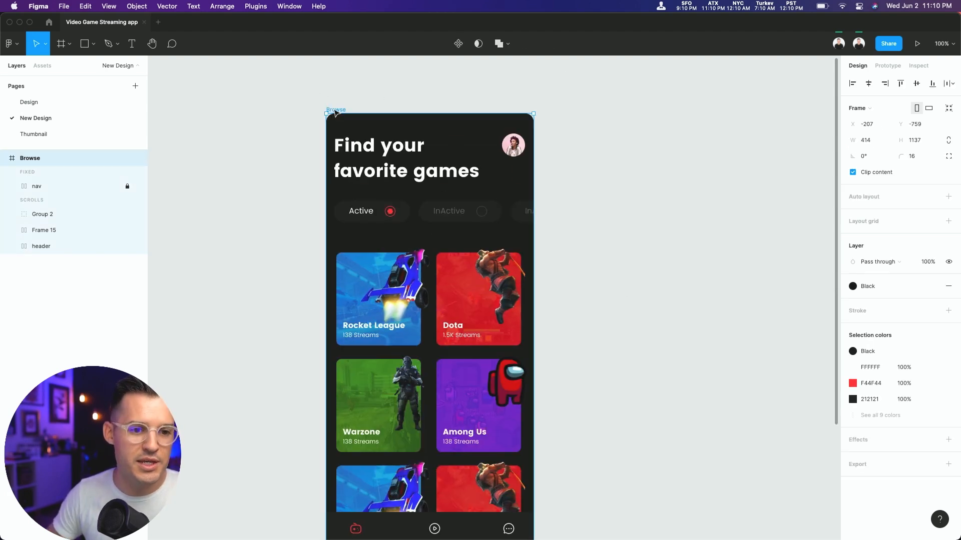
click(887, 65)
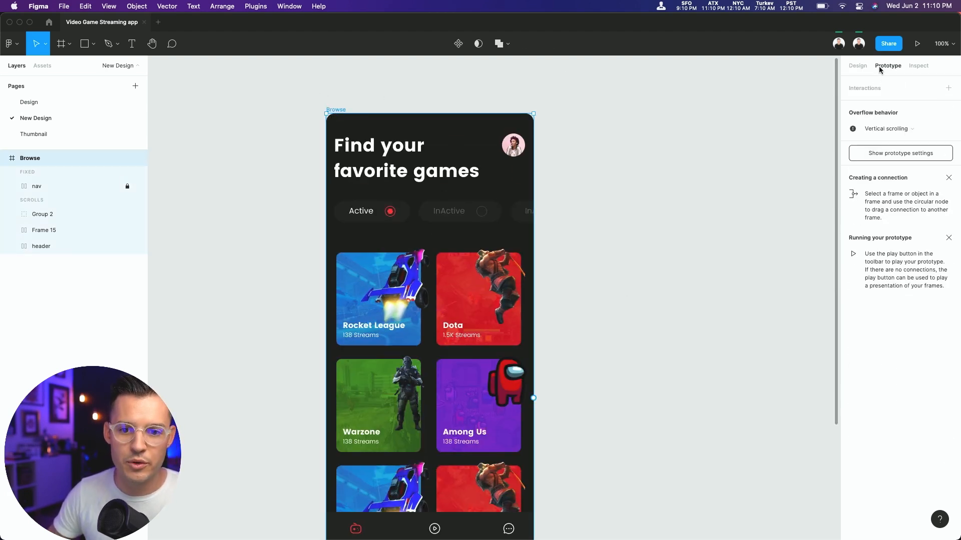
Step: Select the four cards in the lower two rows and stack their layers together at the start of Group 2
click(443, 306)
click(443, 305)
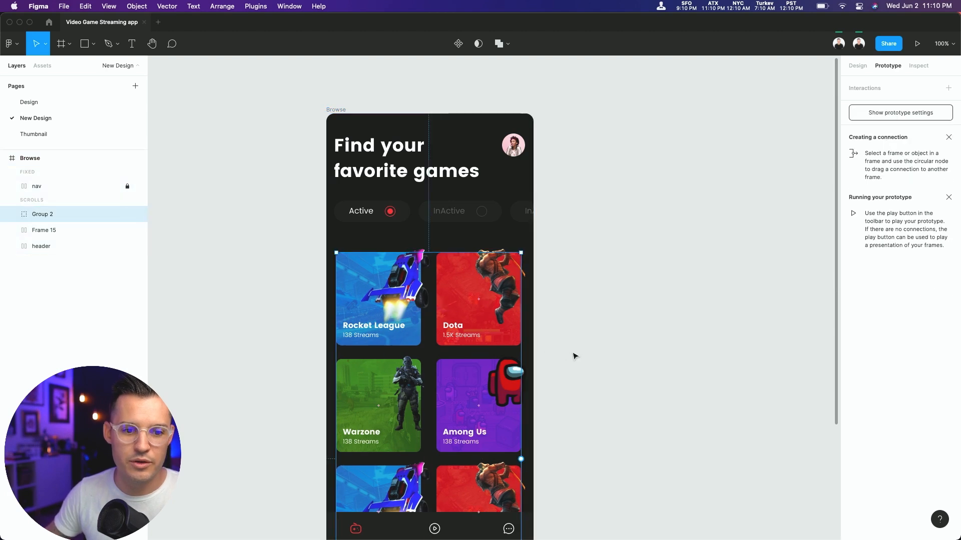
scroll(574, 356, down, 5)
scroll(570, 354, down, 2)
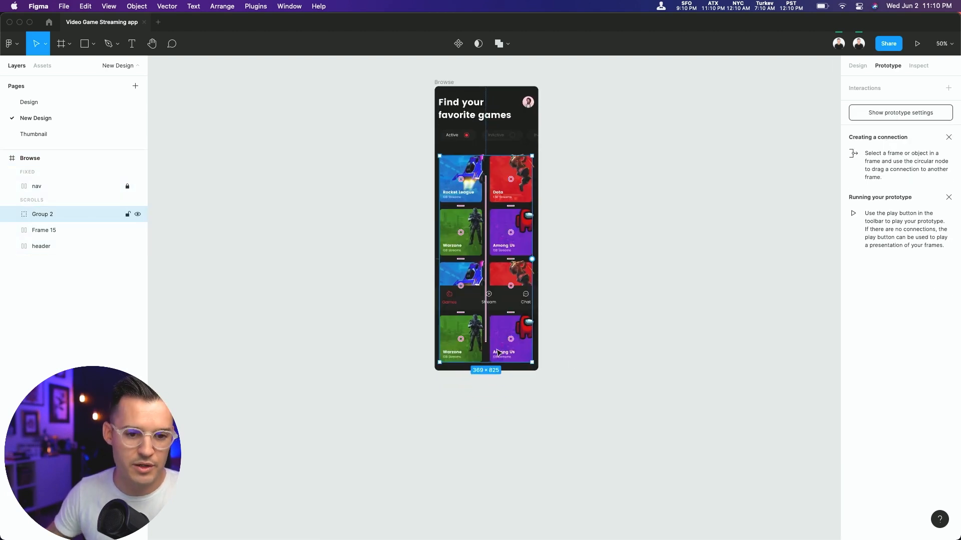
click(498, 353)
shift+click(463, 340)
shift+click(462, 269)
shift+click(512, 273)
drag(511, 280, 514, 378)
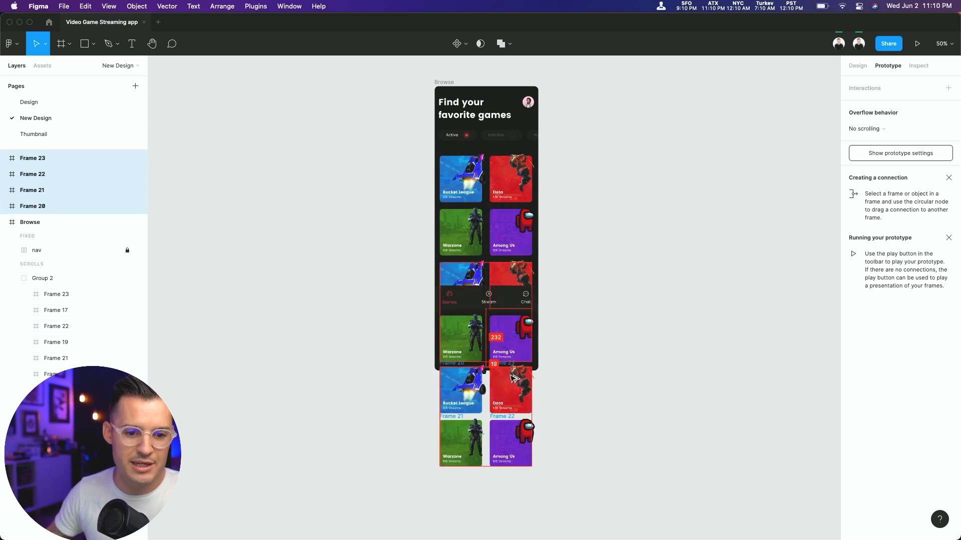
key(super+z)
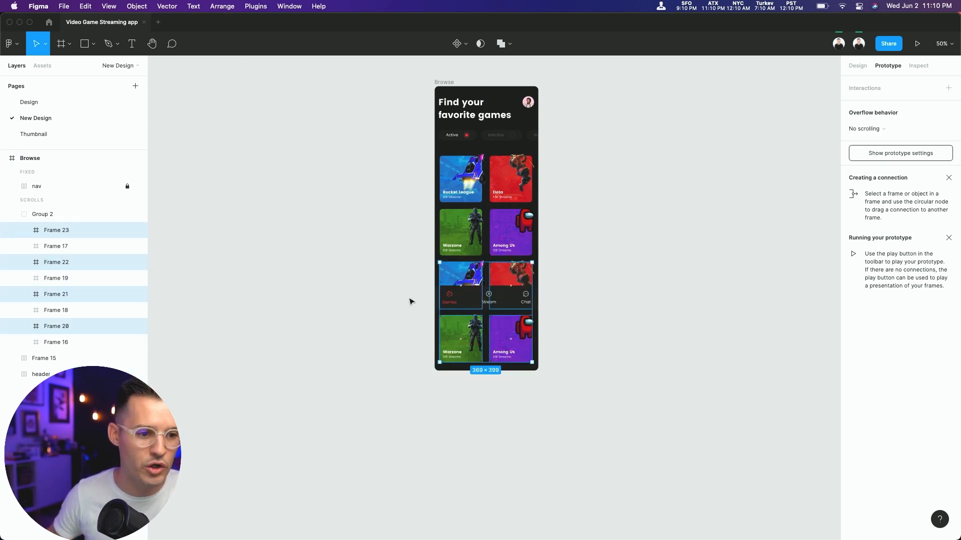
drag(75, 232, 73, 226)
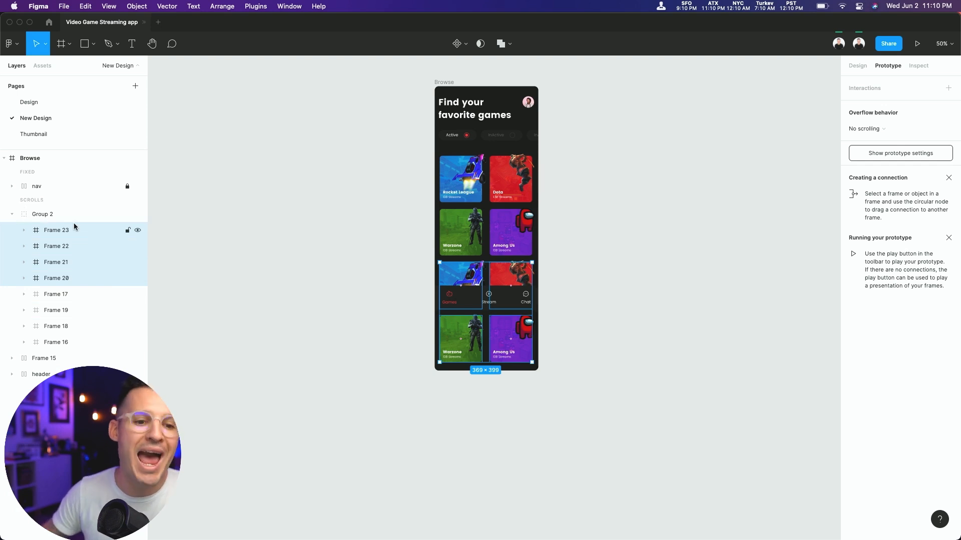
Step: Duplicate the lower four cards beneath the last row, align their spacing, and move the copies into Group 2
drag(473, 273, 472, 375)
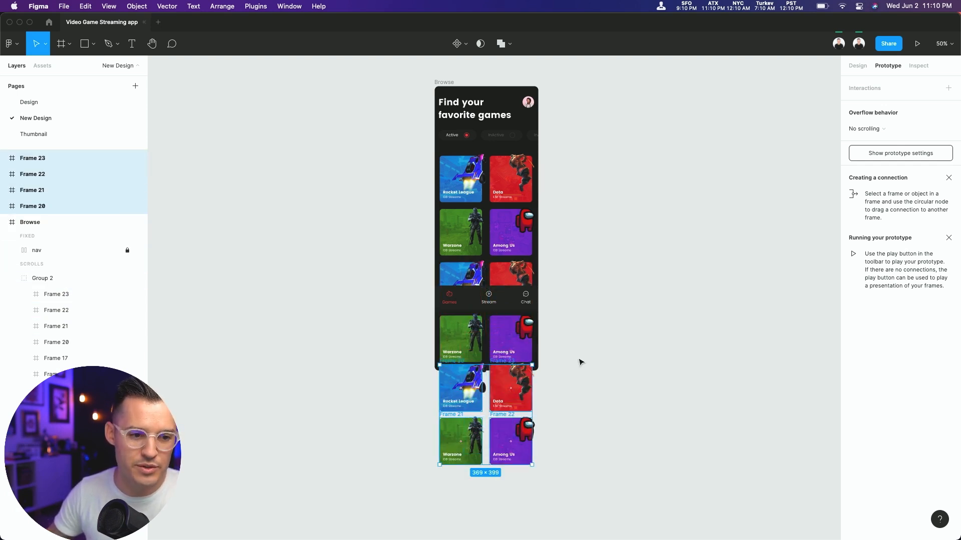
key(shift+Down)
key(shift+Down)
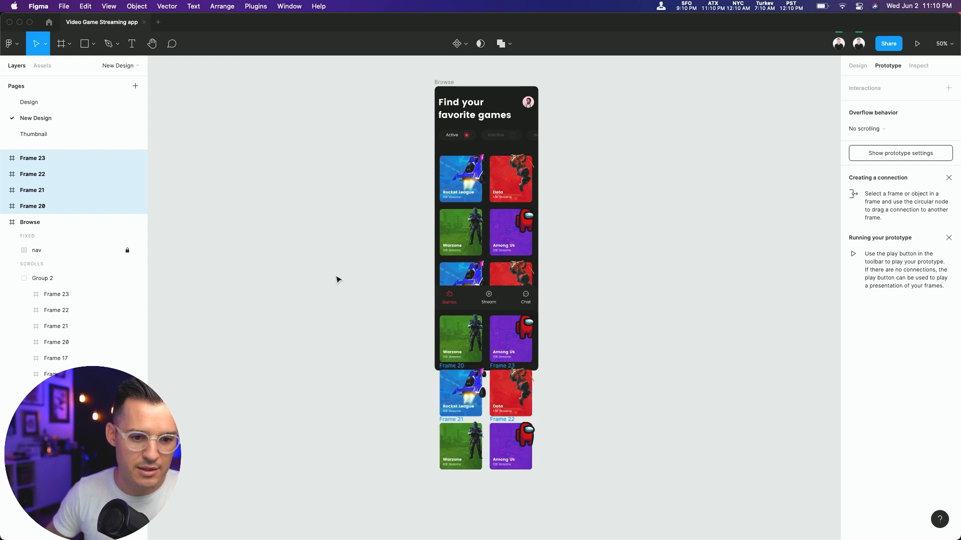
drag(41, 206, 54, 286)
click(451, 323)
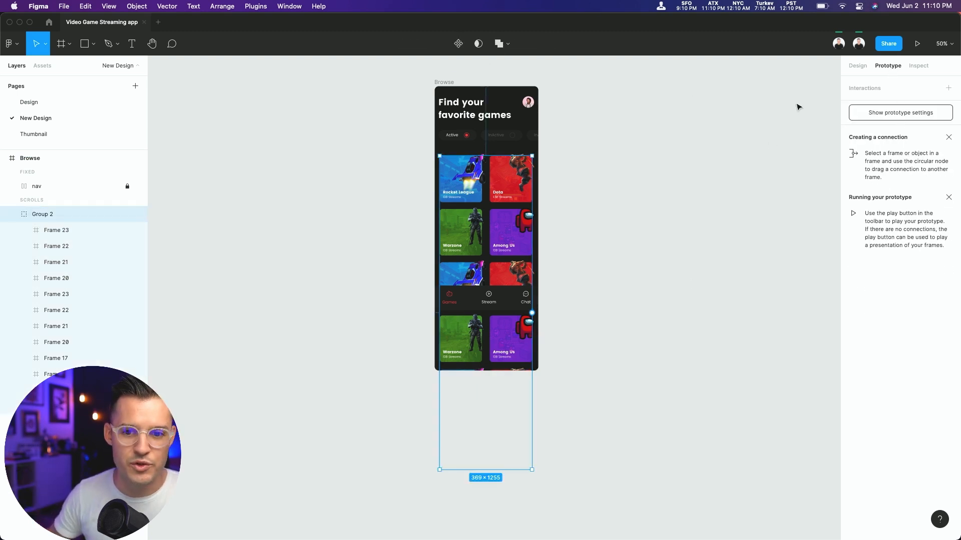
Step: Set the prototype device to iPhone 11 Pro Max
click(898, 113)
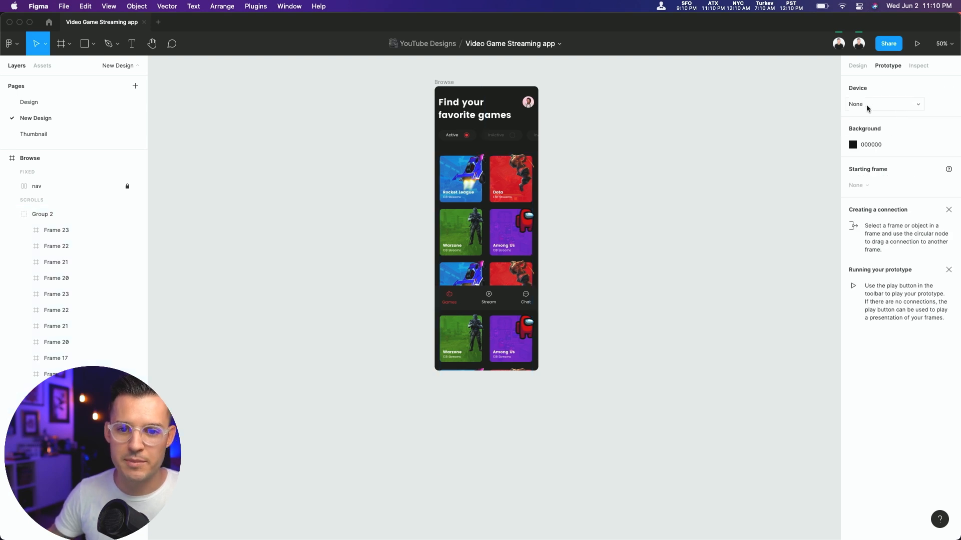
click(867, 108)
click(886, 124)
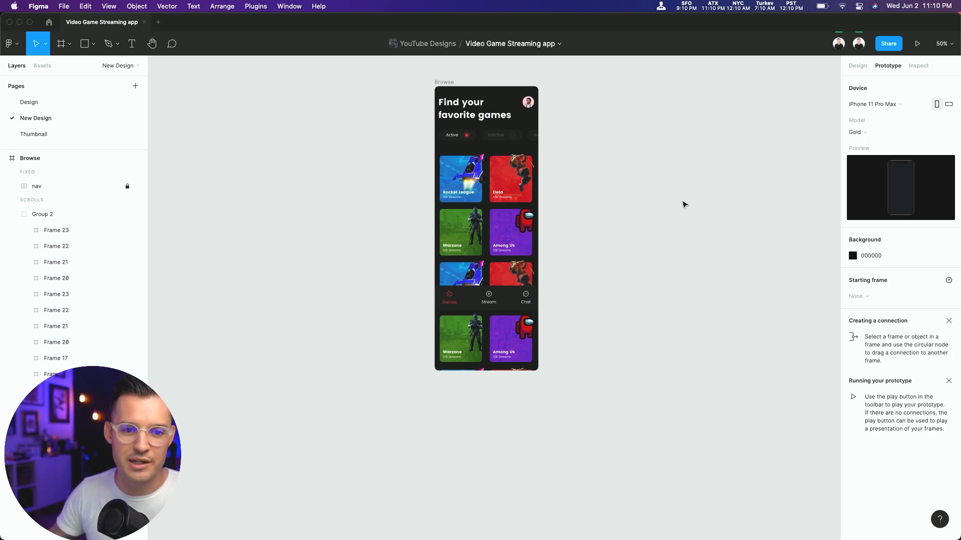
Step: Run the prototype from the Browse frame and scroll through the cards to test the scrolling and fixed navigation
click(438, 82)
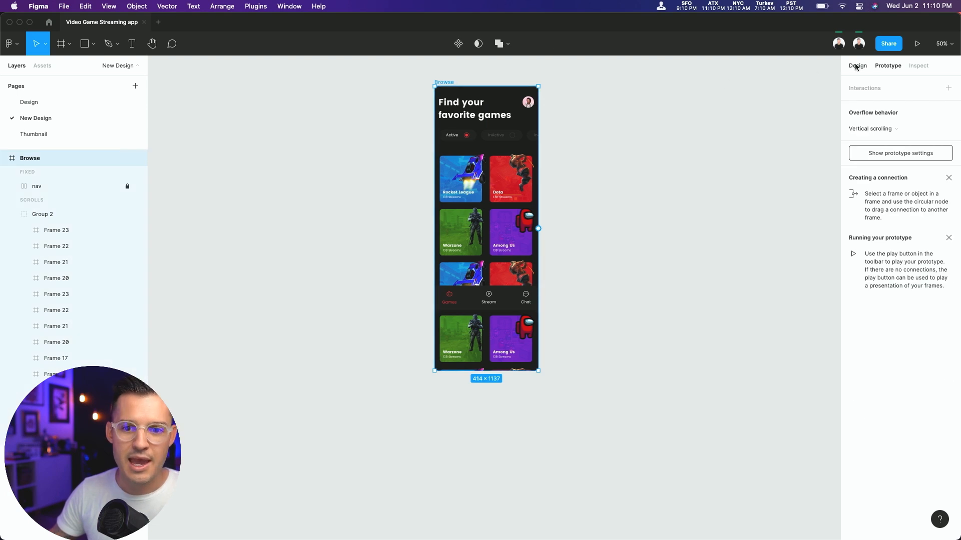
click(915, 44)
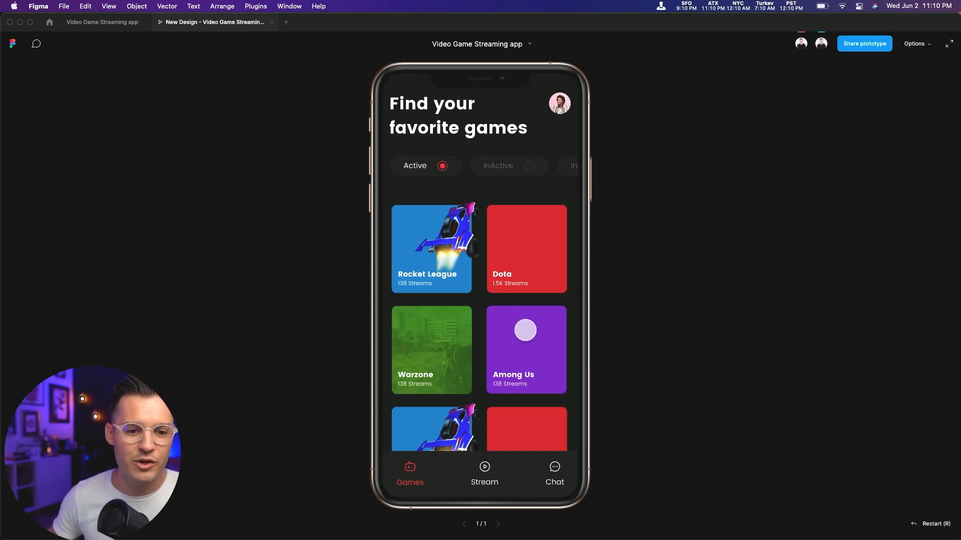
scroll(525, 330, down, 5)
scroll(520, 300, down, 2)
scroll(508, 278, up, 5)
scroll(507, 279, down, 4)
scroll(507, 283, up, 1)
scroll(507, 282, up, 4)
scroll(508, 311, down, 4)
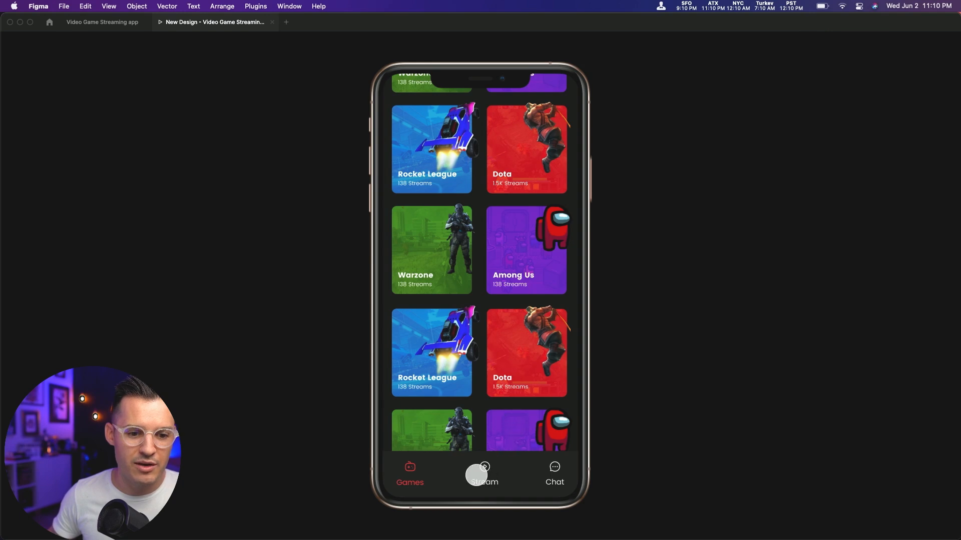
scroll(496, 265, up, 5)
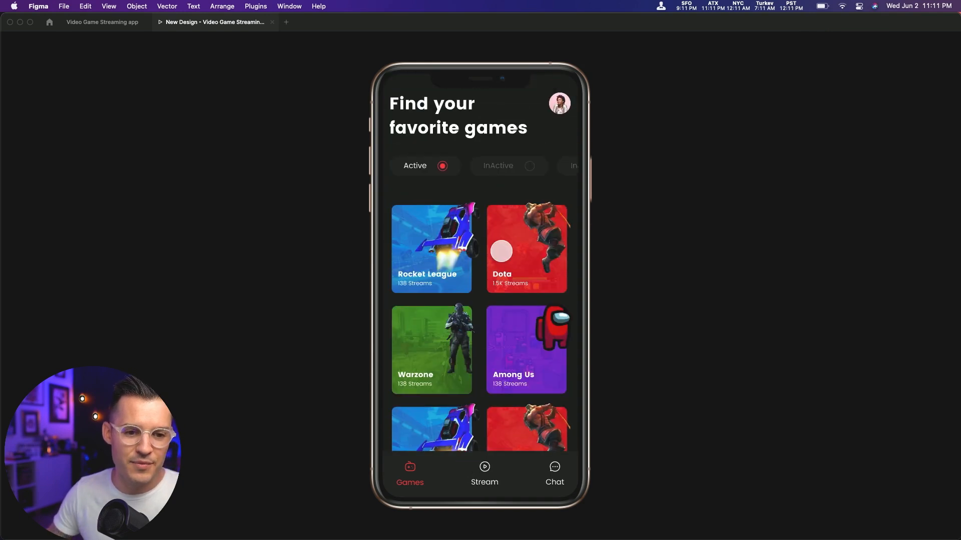
Step: Return to the design file and duplicate the Browse frame to its right
click(122, 23)
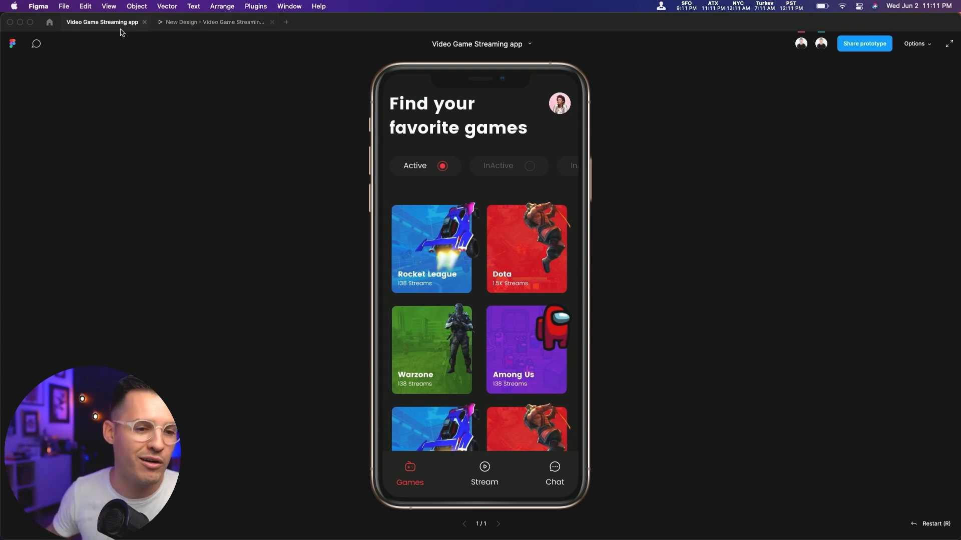
click(120, 29)
click(710, 150)
drag(650, 164, 621, 170)
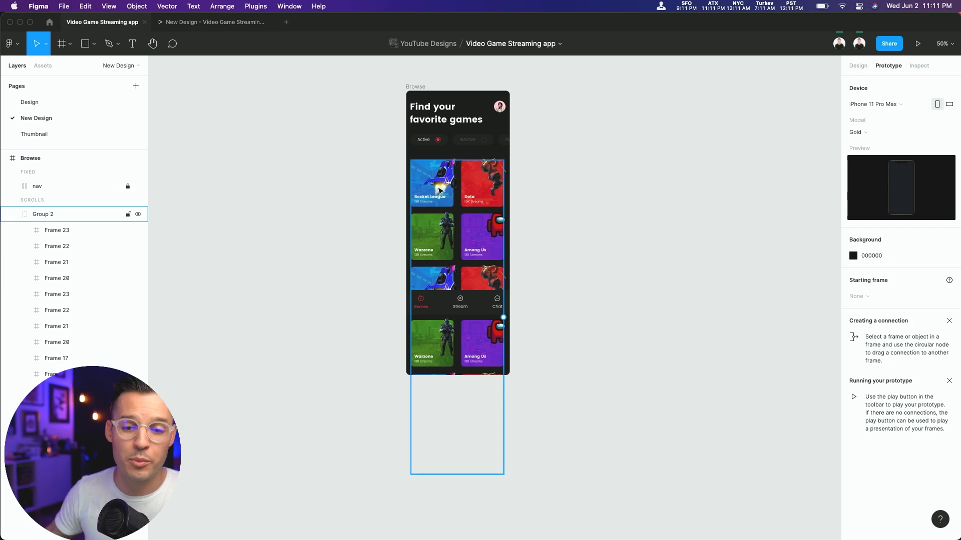
click(860, 69)
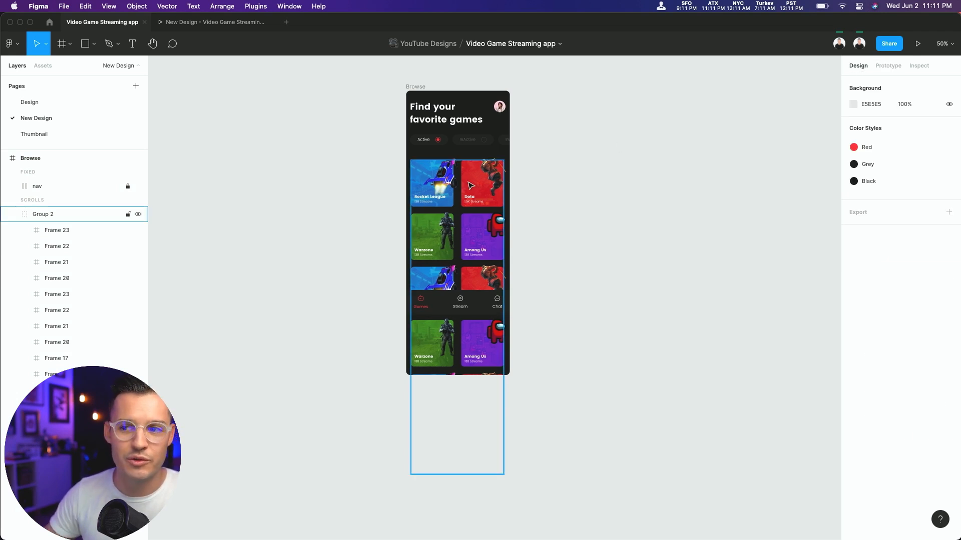
click(422, 86)
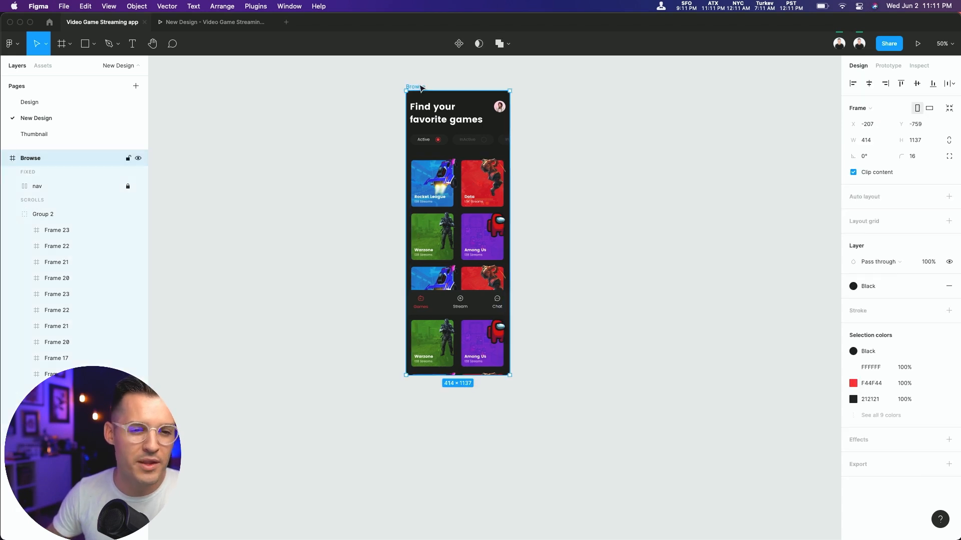
drag(419, 90, 537, 90)
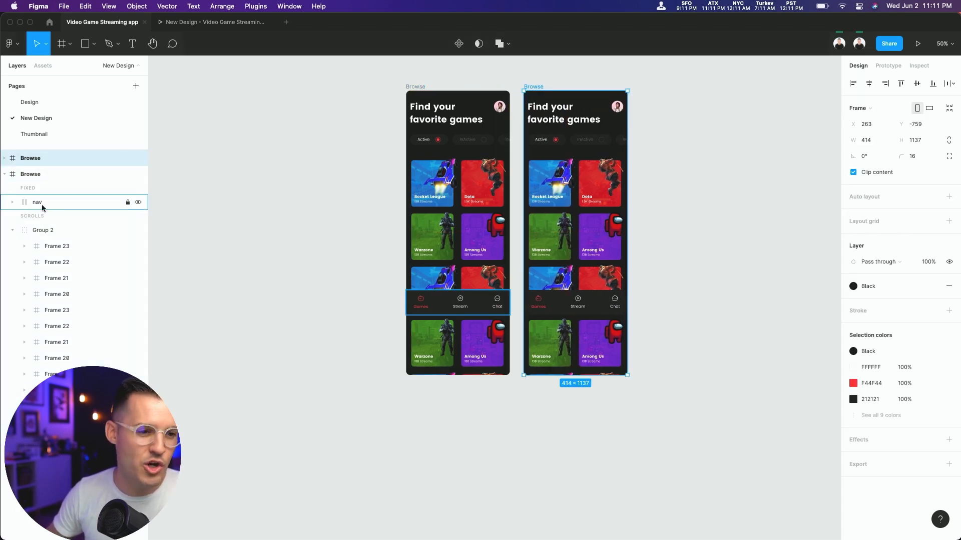
Step: Collapse the original Browse frame's layers and rename the duplicated frame as game
click(5, 174)
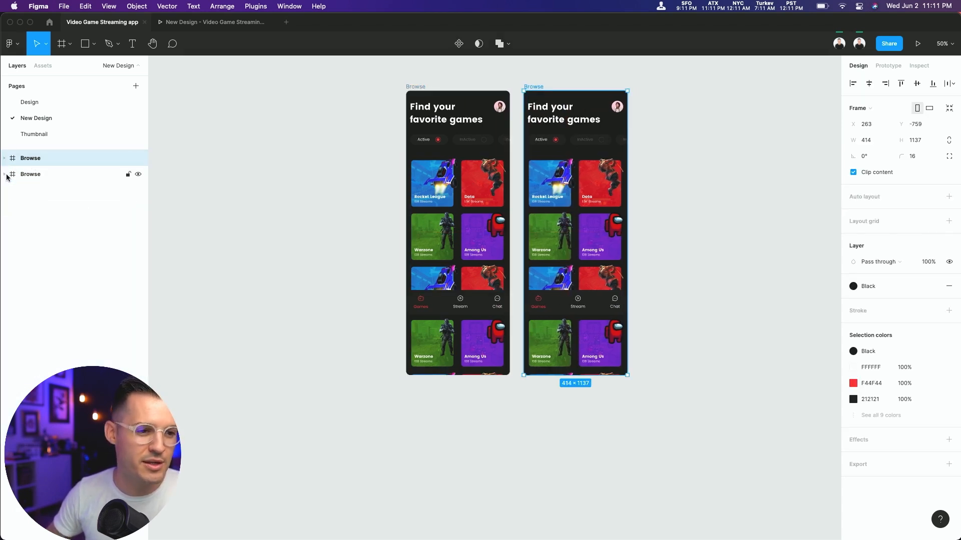
double_click(31, 158)
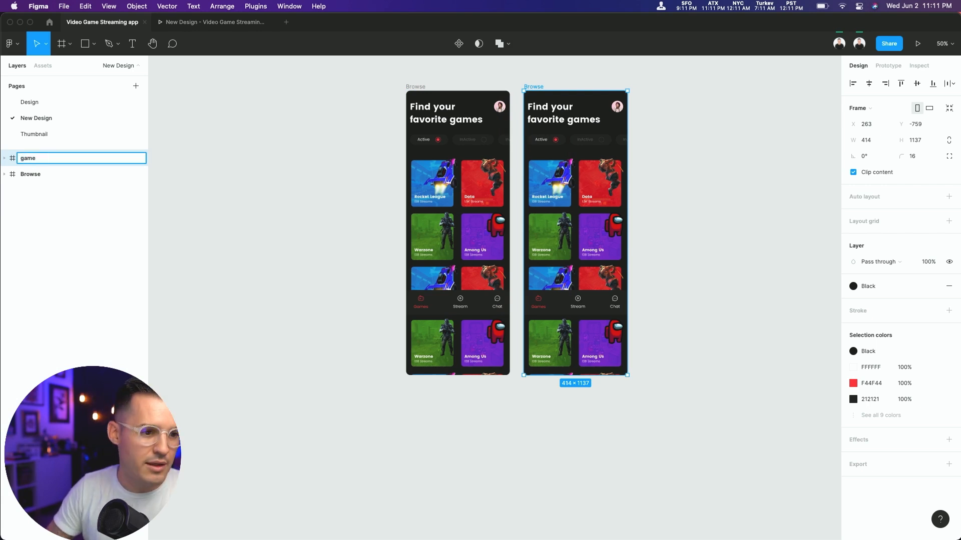
key(Return)
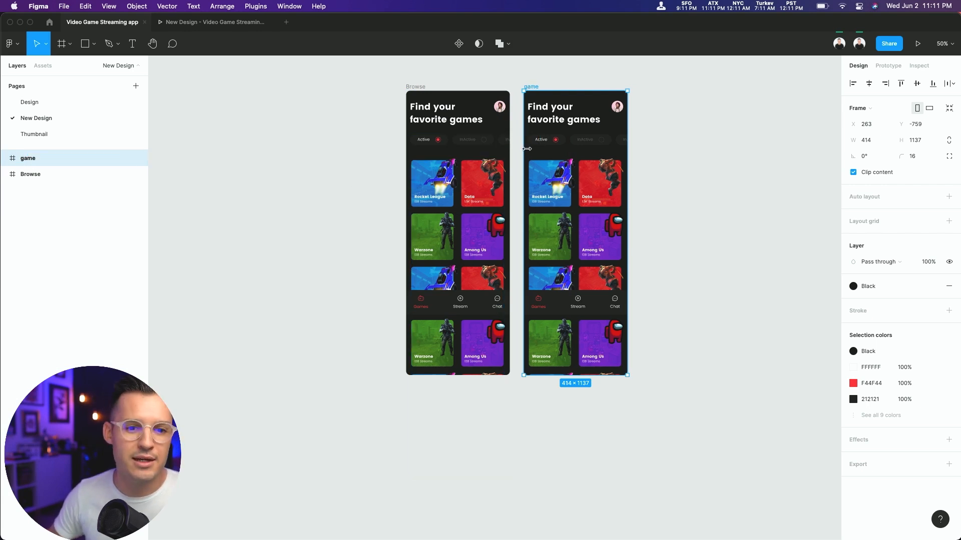
Step: Delete the visible game cards in the game frame, keeping only the first Rocket League card
click(544, 179)
click(600, 182)
shift+click(600, 235)
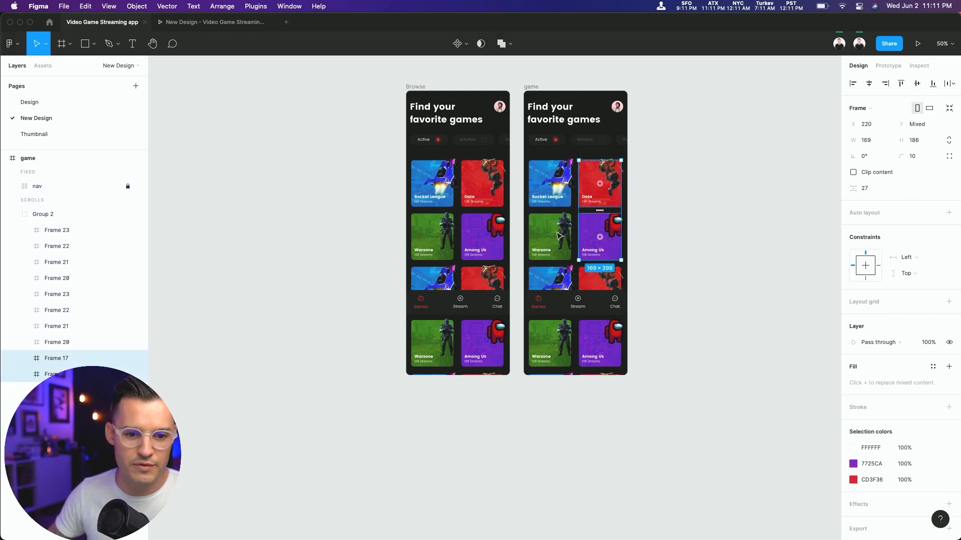
shift+click(550, 235)
shift+click(550, 183)
shift+click(549, 277)
shift+click(601, 284)
shift+click(600, 343)
shift+click(550, 343)
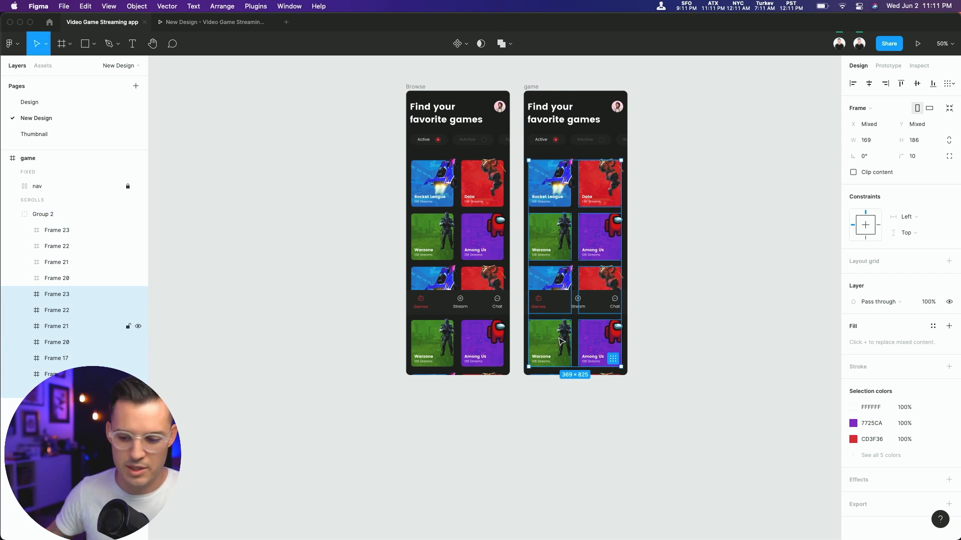
key(Delete)
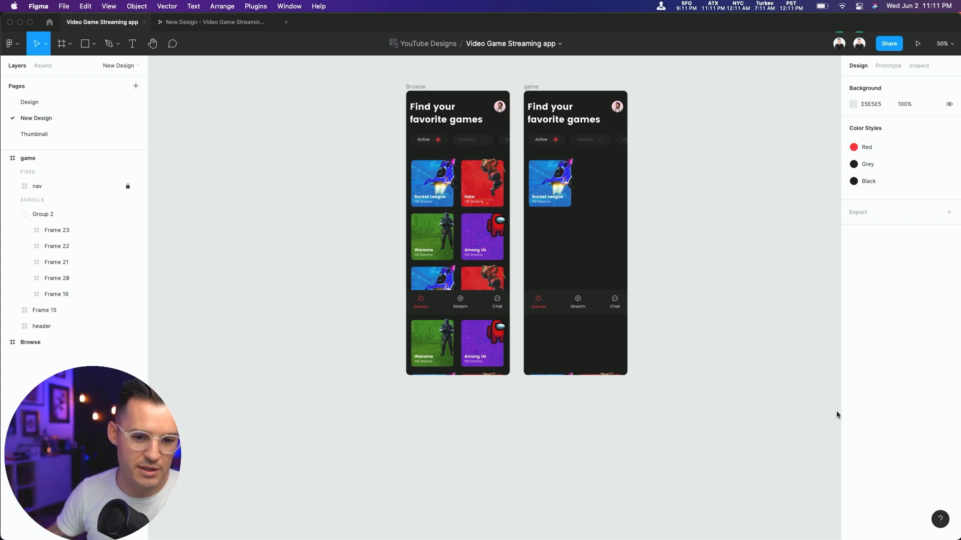
Step: Delete the two cards overflowing the game frame's lower edge and its fixed nav bar
double_click(585, 376)
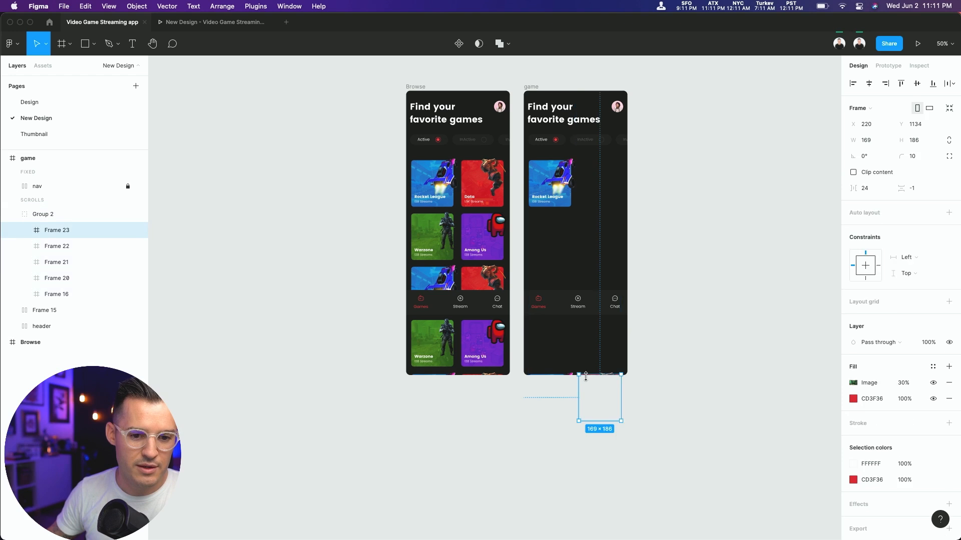
shift+click(564, 383)
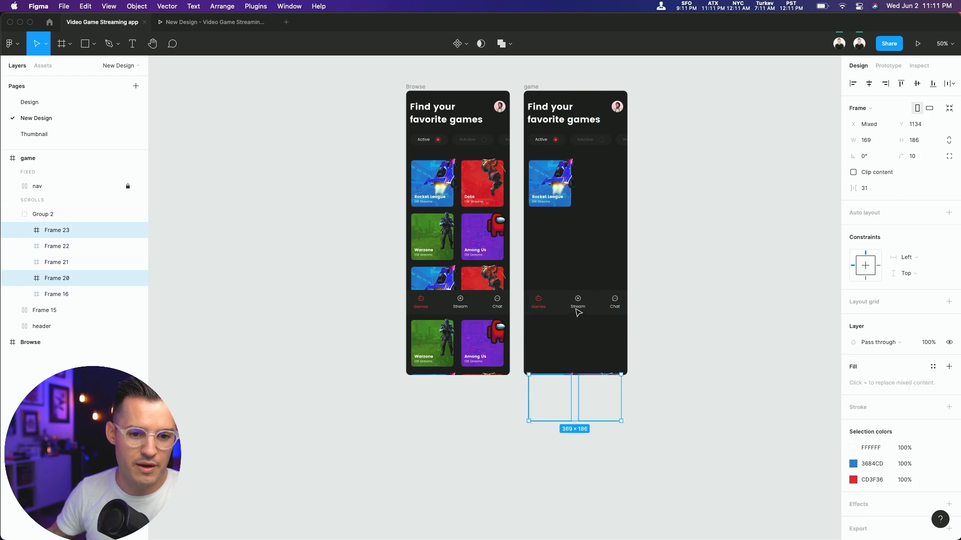
key(Delete)
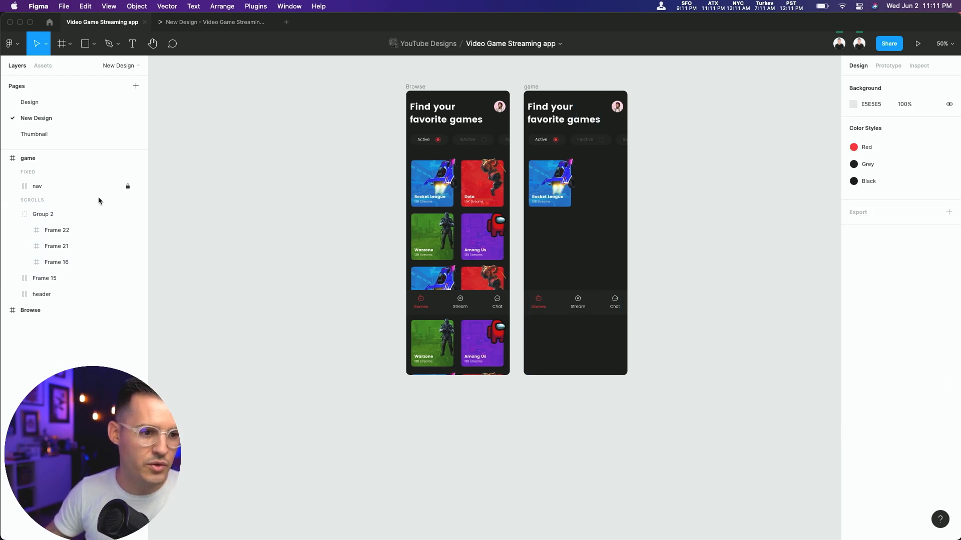
click(60, 187)
key(Delete)
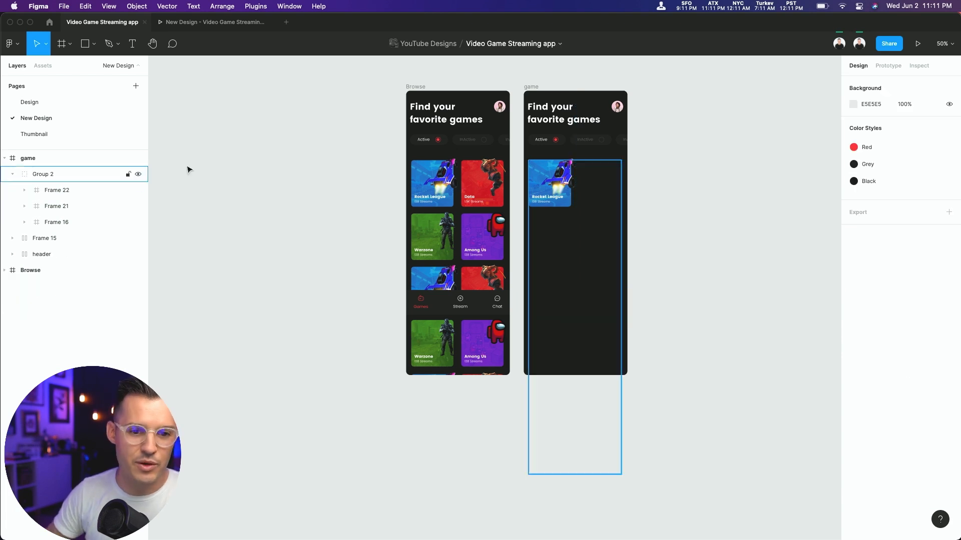
Step: Remove the Active/InActive filter row and the profile picture from the game frame
drag(510, 85, 680, 268)
scroll(726, 275, up, 5)
scroll(521, 215, left, 2)
click(524, 217)
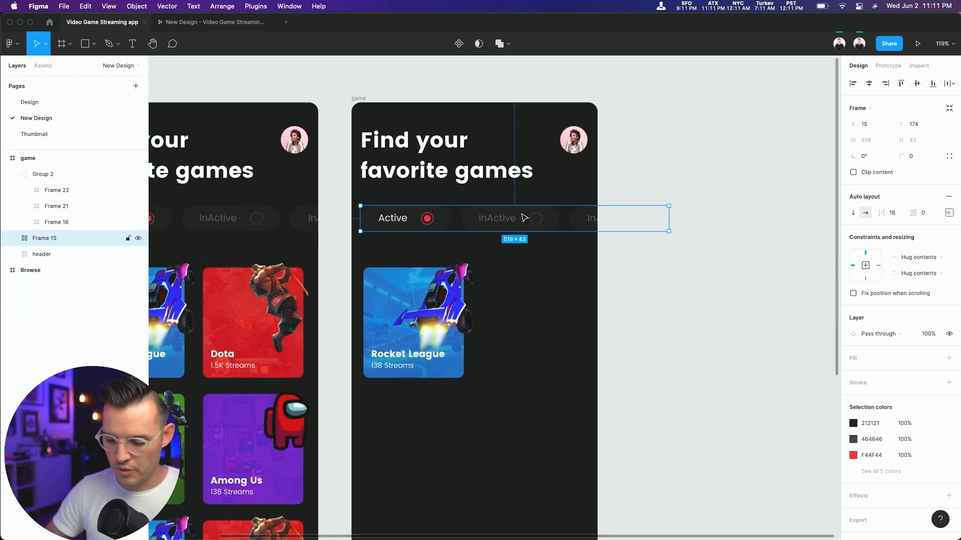
key(Delete)
double_click(583, 135)
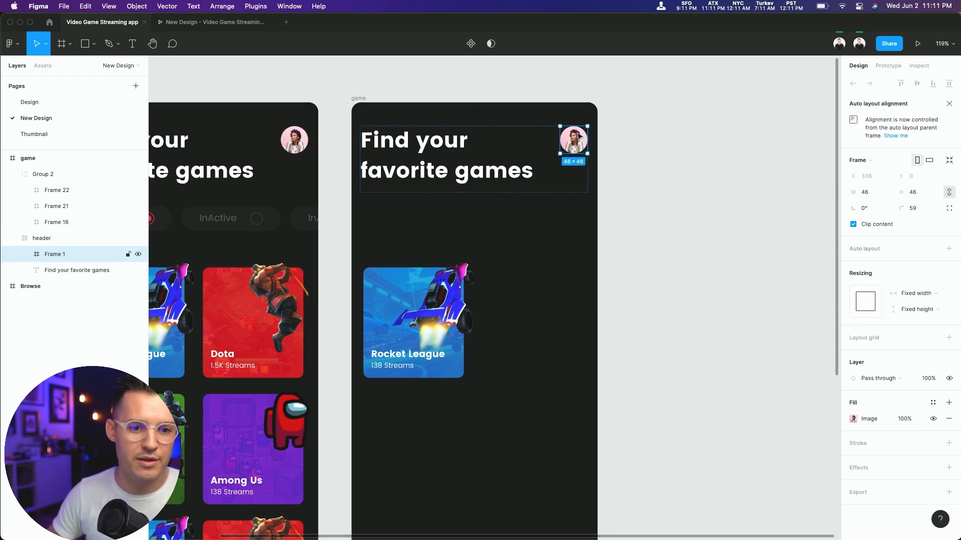
key(Delete)
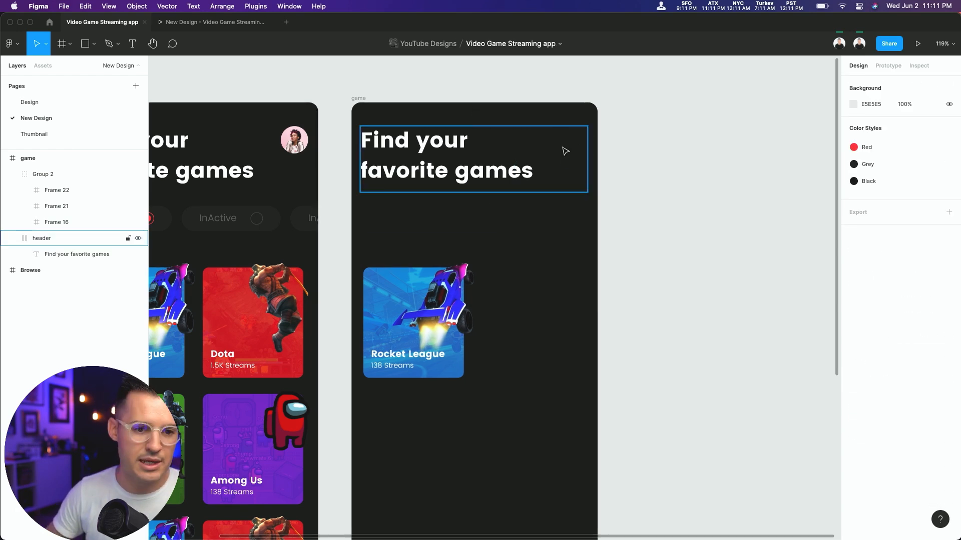
Step: Cut the Rocket League card out of its group and delete the group with the leftover off-frame cards
double_click(395, 306)
key(Delete)
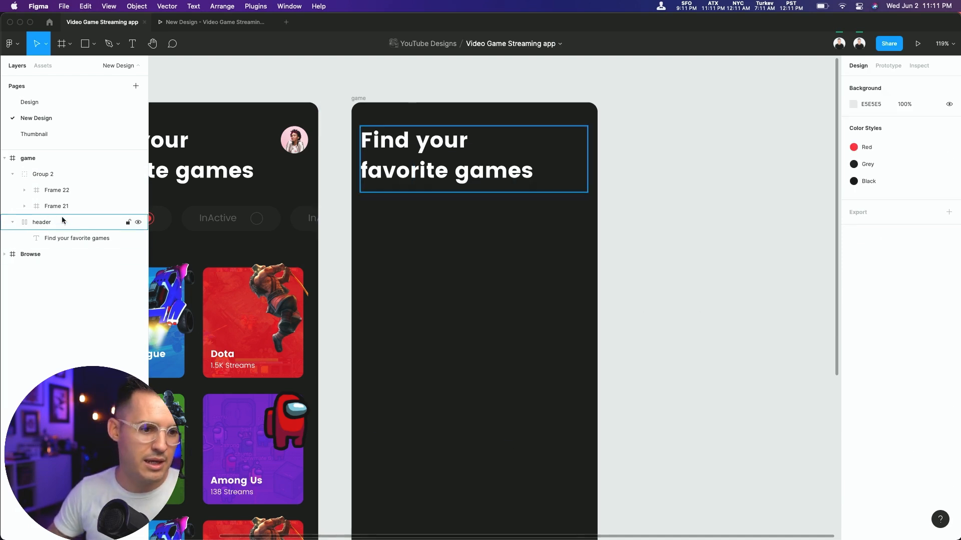
click(13, 224)
click(40, 191)
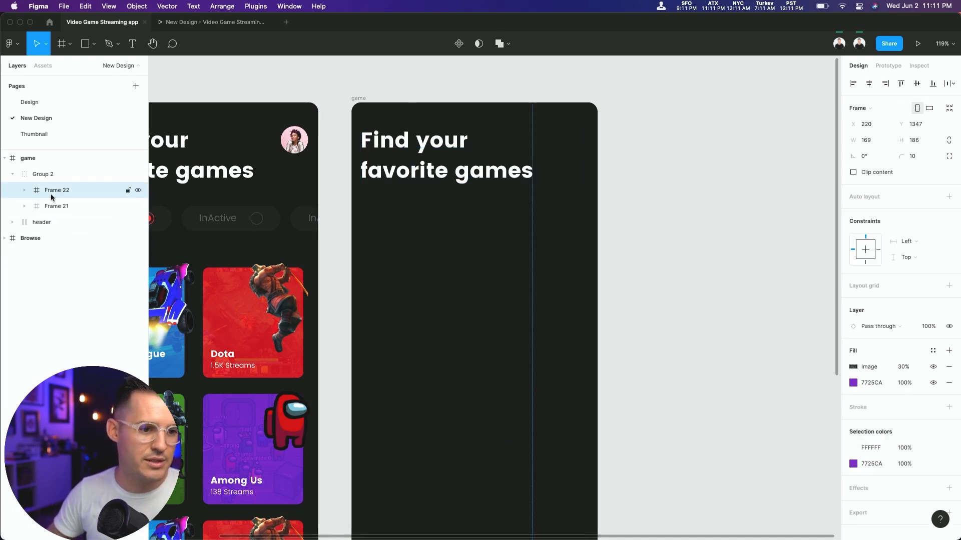
click(35, 176)
key(Delete)
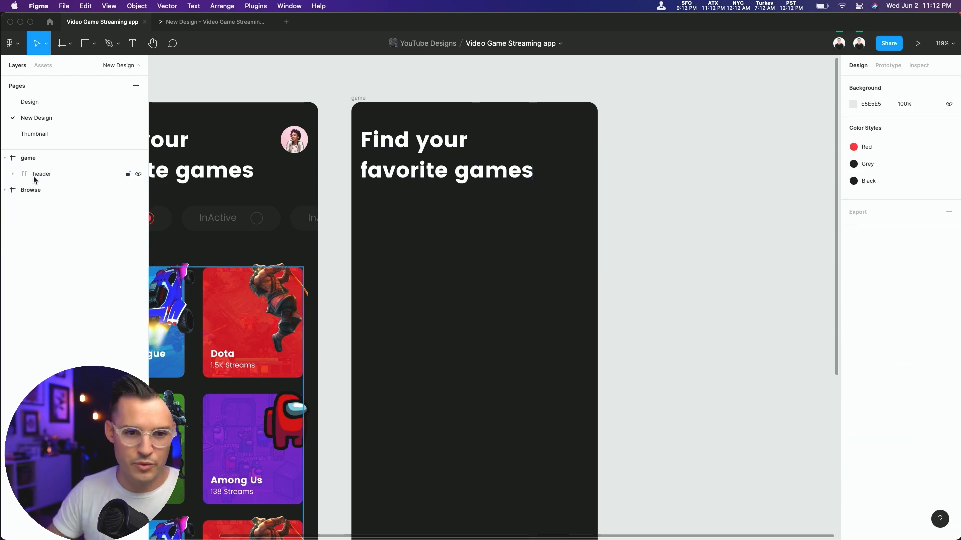
Step: Paste the Rocket League card, move it out of the header layer, and place it below the heading at X 15, Y 221
click(440, 175)
key(ctrl+v)
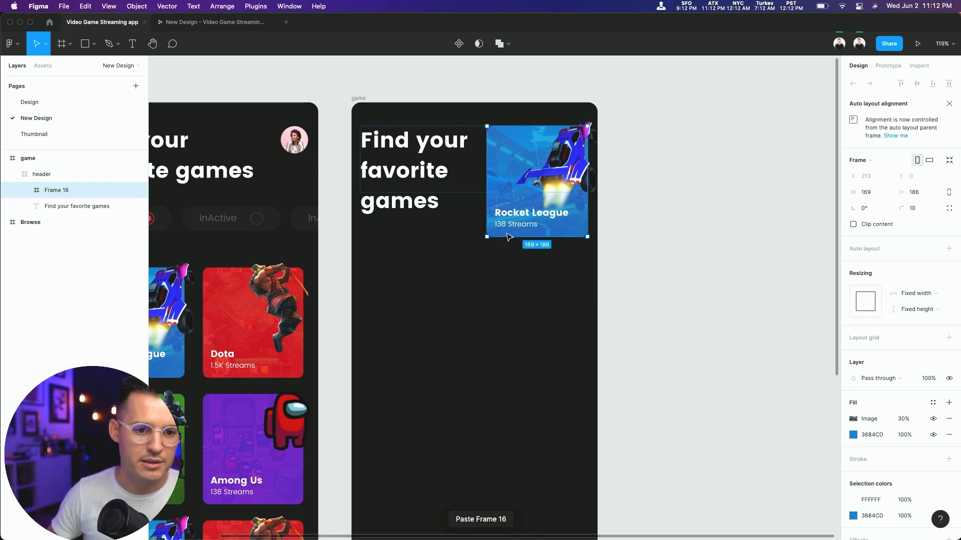
drag(55, 192, 39, 170)
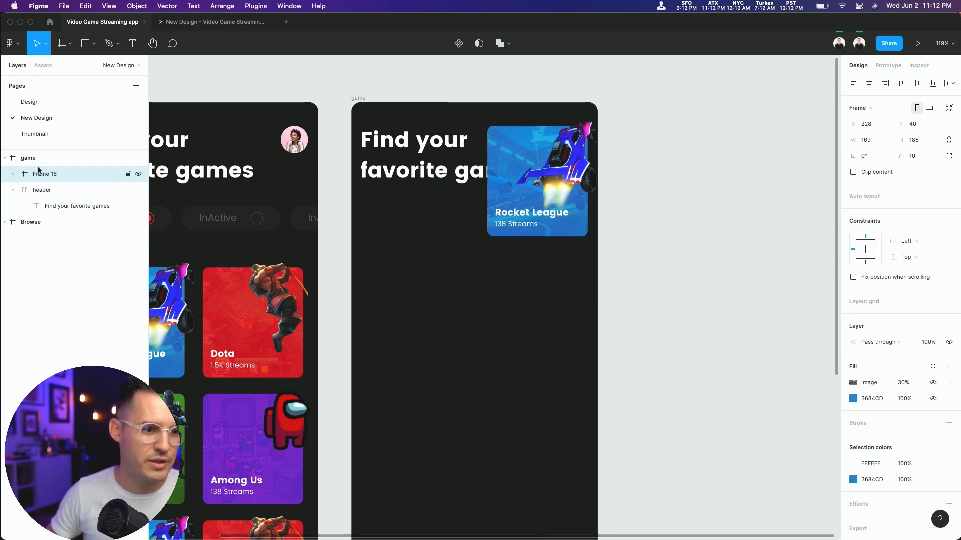
drag(526, 204, 399, 311)
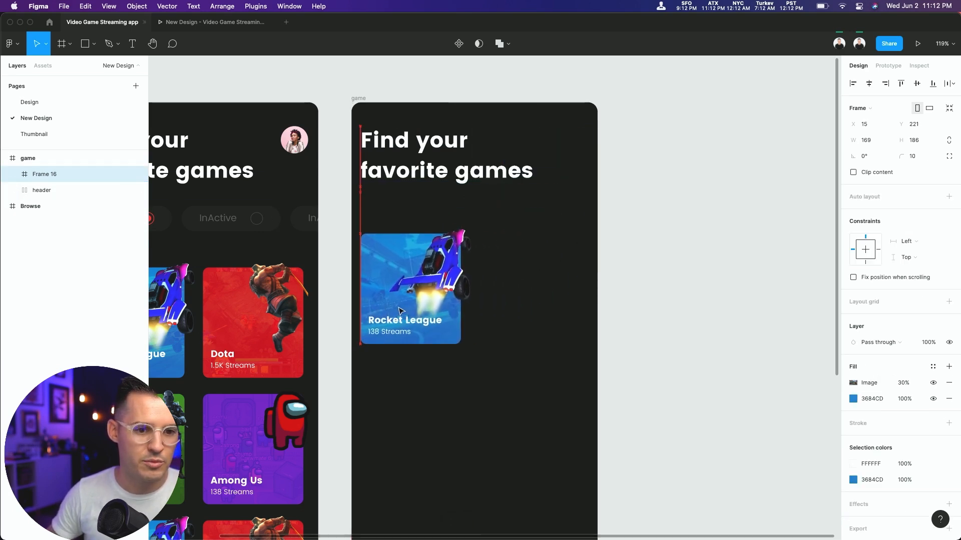
Step: Move the heading and card lower in the game frame, and cut the car image out of the card
shift+click(416, 171)
drag(416, 171, 545, 260)
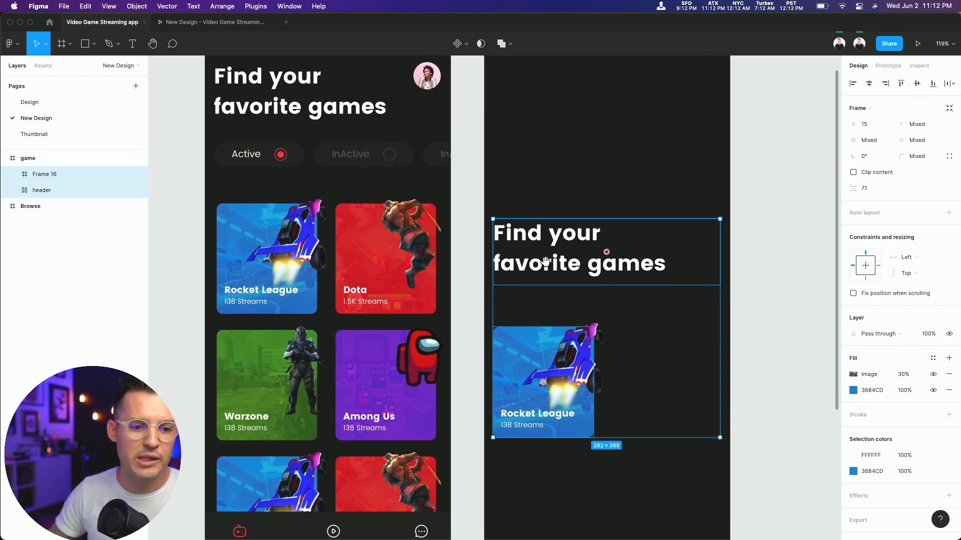
click(737, 335)
super+click(594, 361)
key(super+x)
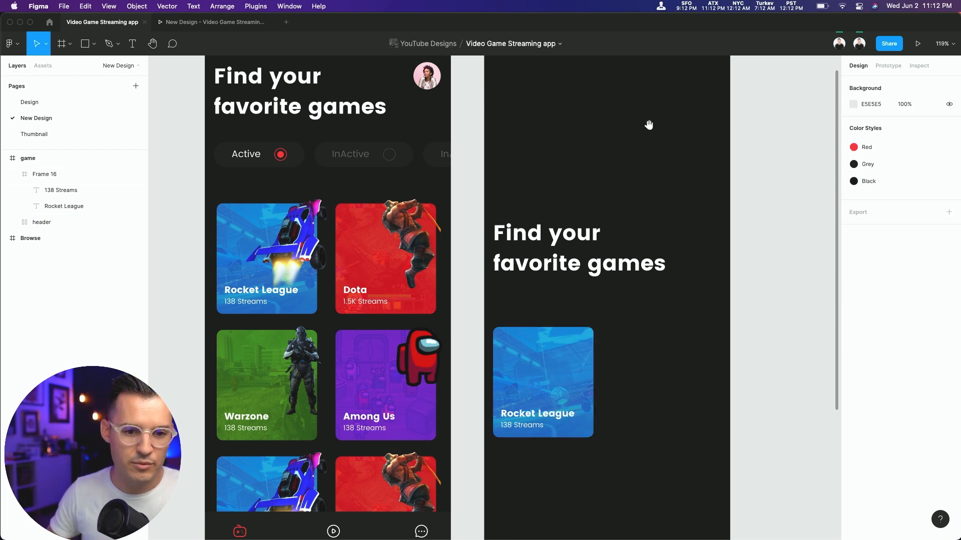
scroll(573, 358, up, 3)
click(543, 395)
key(super+v)
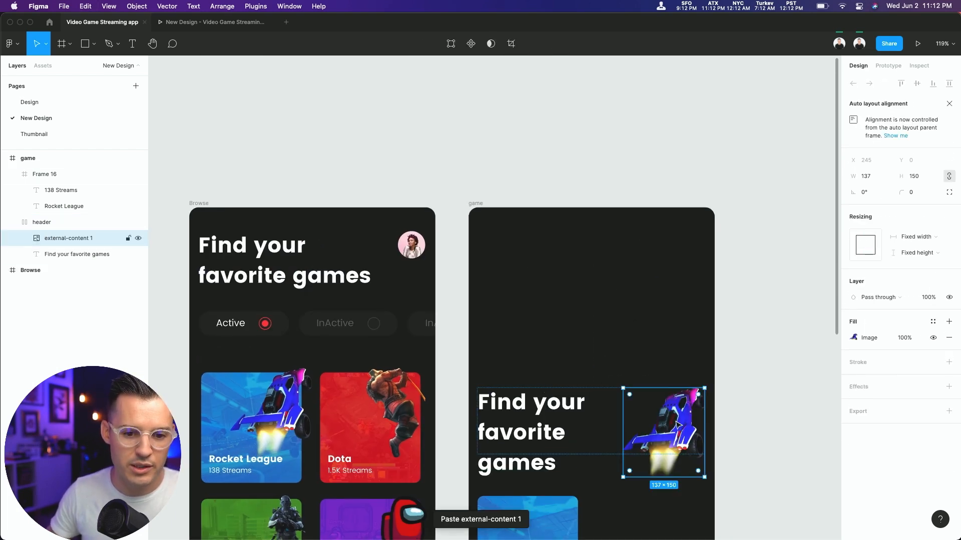
key(super+z)
key(Escape)
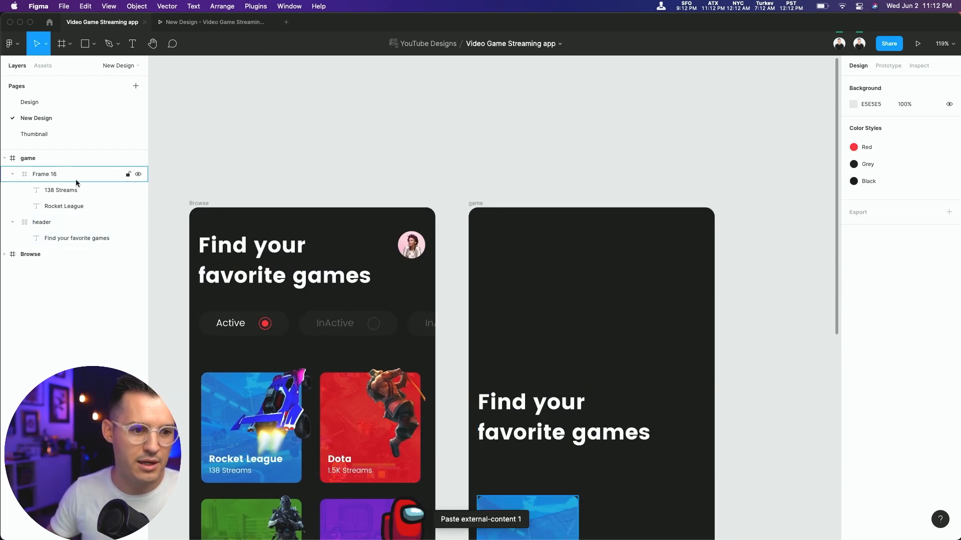
Step: Paste the car image directly into the game frame and enlarge it to about 265 × 290
key(super+v)
drag(579, 291, 618, 333)
scroll(514, 254, down, 5)
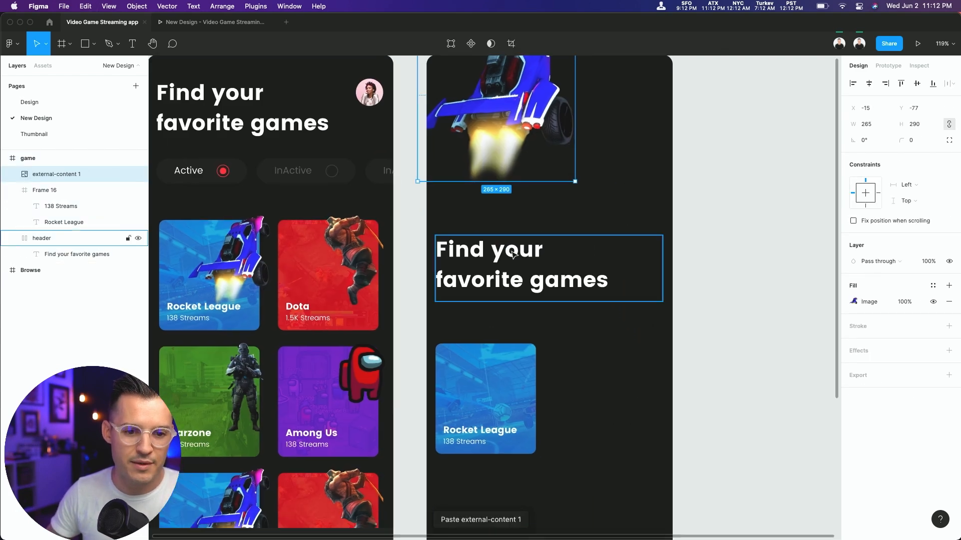
Step: Shift the heading and card further down and position the car image above them at X 51, Y 44
click(516, 255)
shift+click(520, 384)
drag(521, 384, 521, 461)
drag(555, 165, 619, 254)
drag(566, 196, 547, 247)
drag(559, 229, 541, 213)
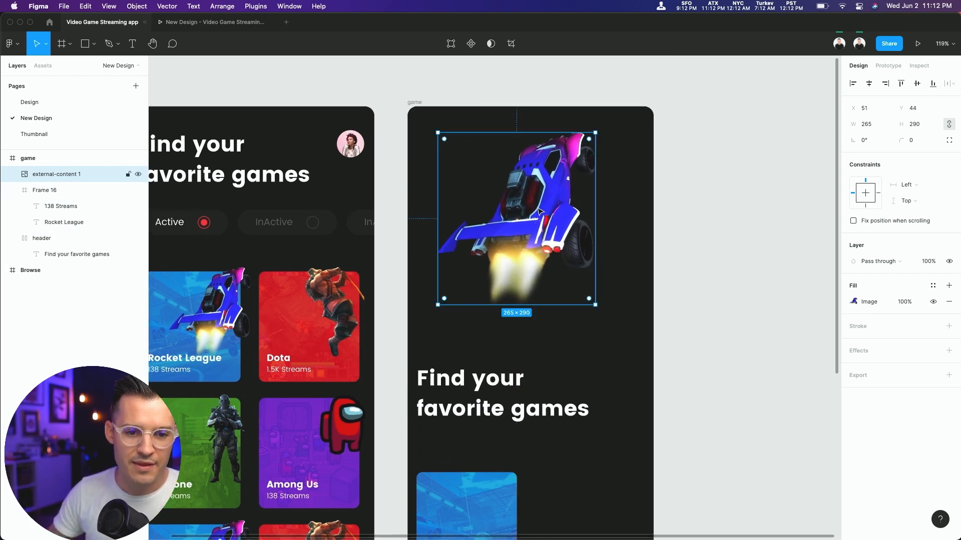
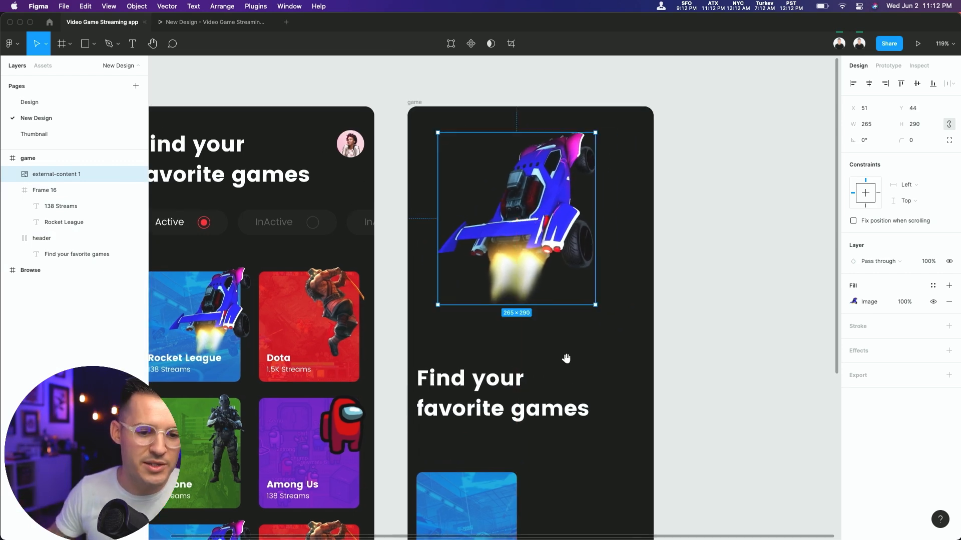
Step: Draw a circle about 261 × 261 over the car image and fill it with blue 2013C3 sampled from the car
scroll(564, 408, down, 4)
scroll(586, 460, up, 3)
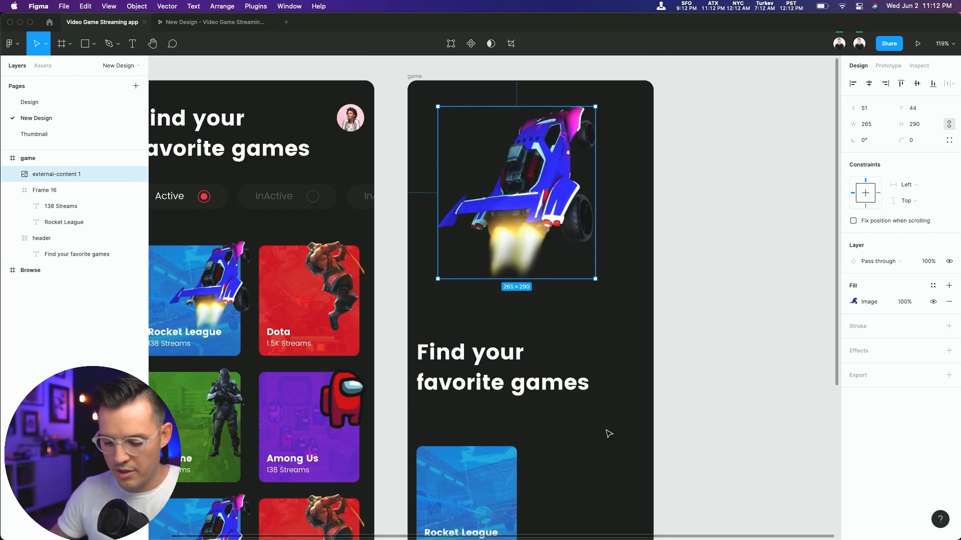
key(o)
drag(426, 134, 575, 289)
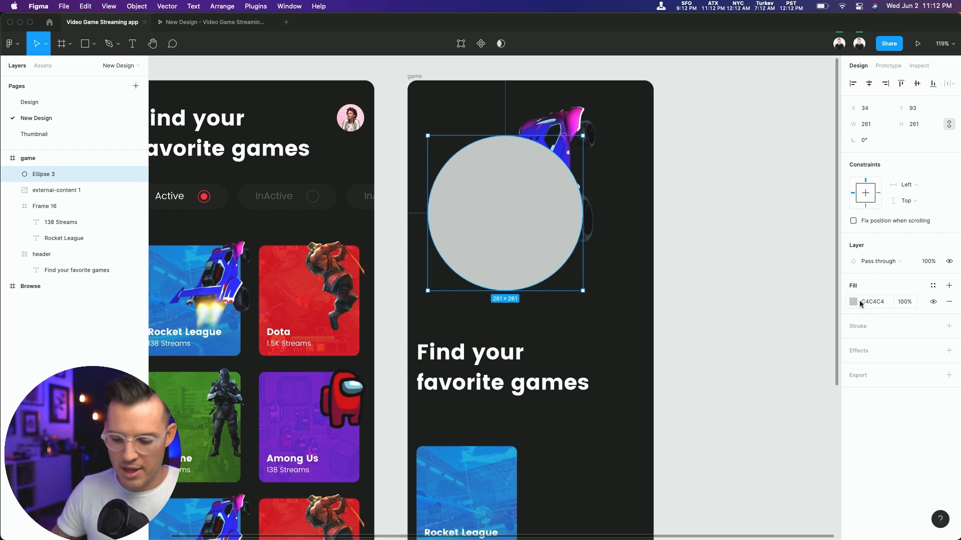
key(i)
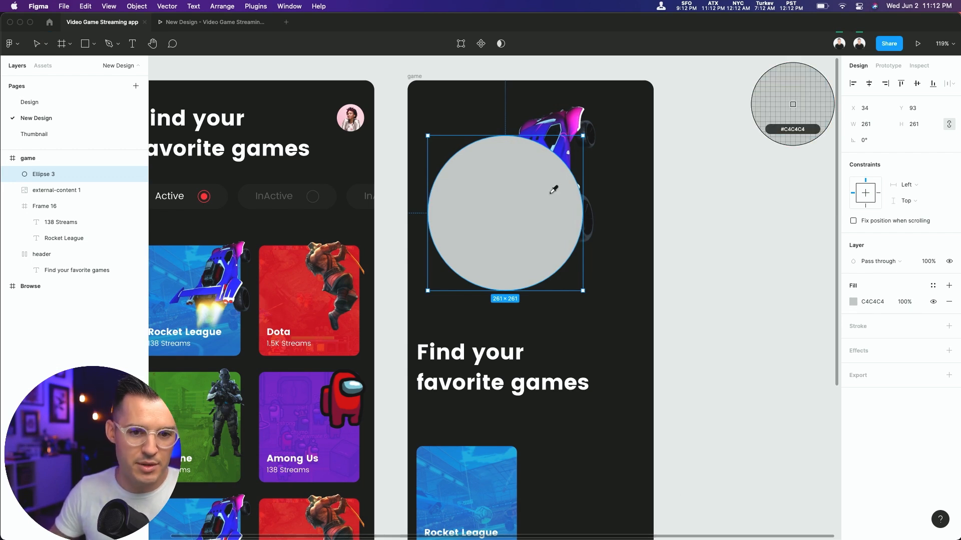
click(796, 104)
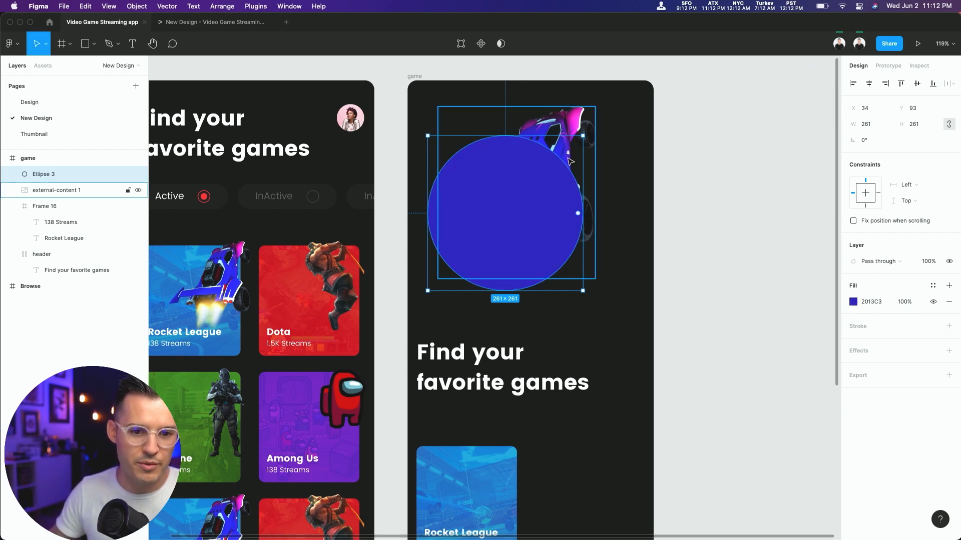
Step: Add a layer blur effect of 65 to the blue circle
click(949, 351)
click(881, 367)
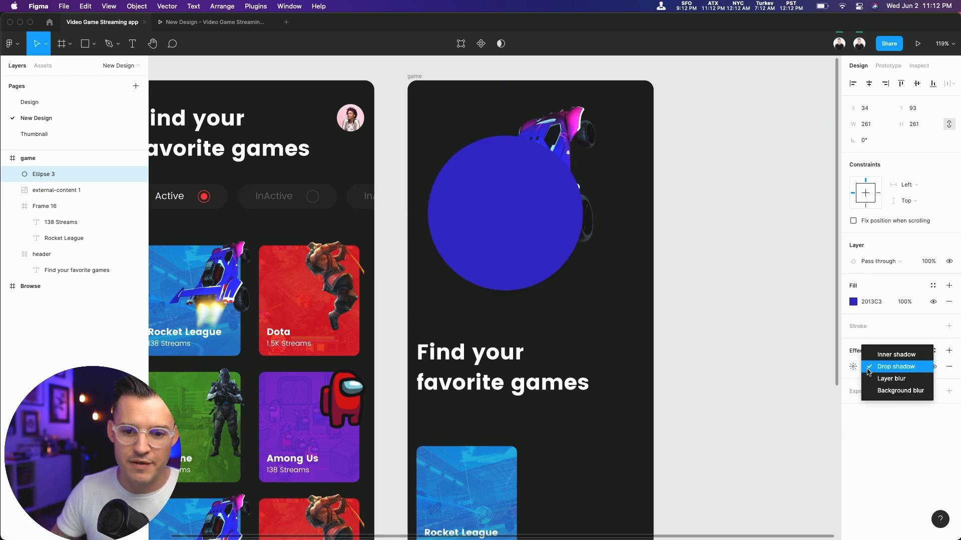
click(881, 381)
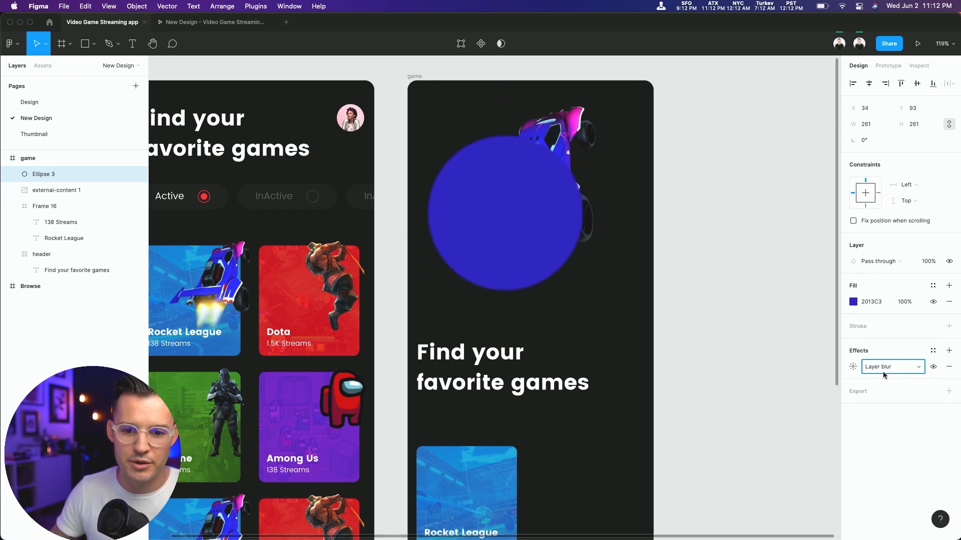
click(853, 366)
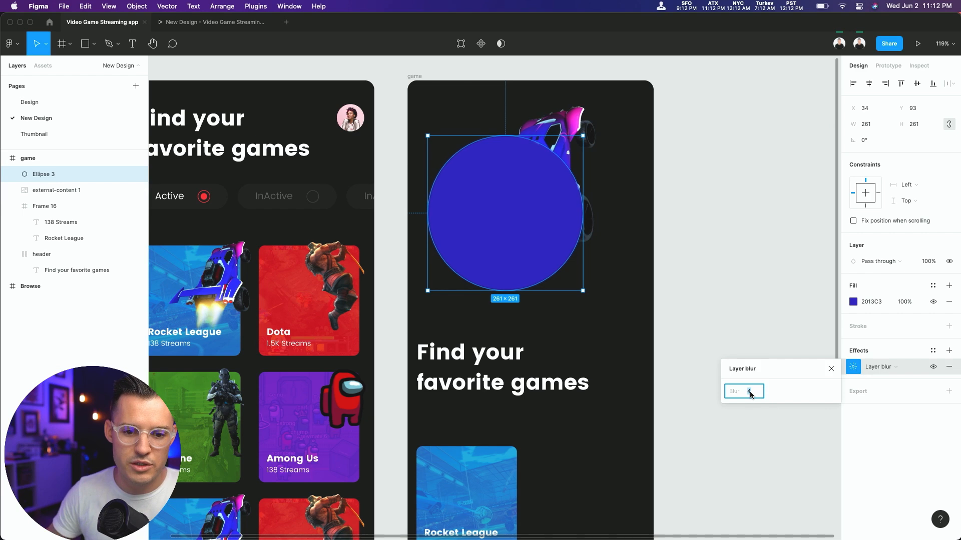
text(65)
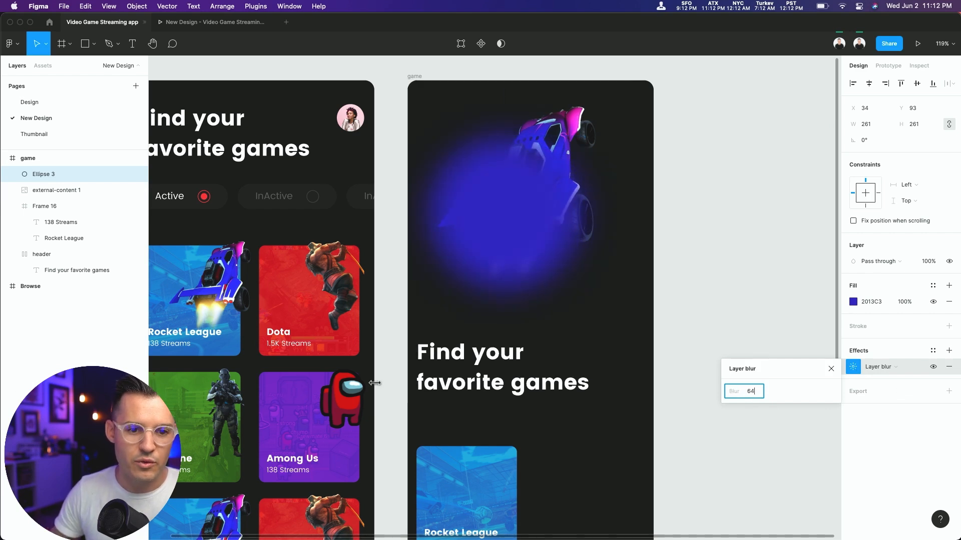
Step: Move the blurred circle to X 75, Y 64 over the car and send it behind the car image
drag(536, 215, 560, 197)
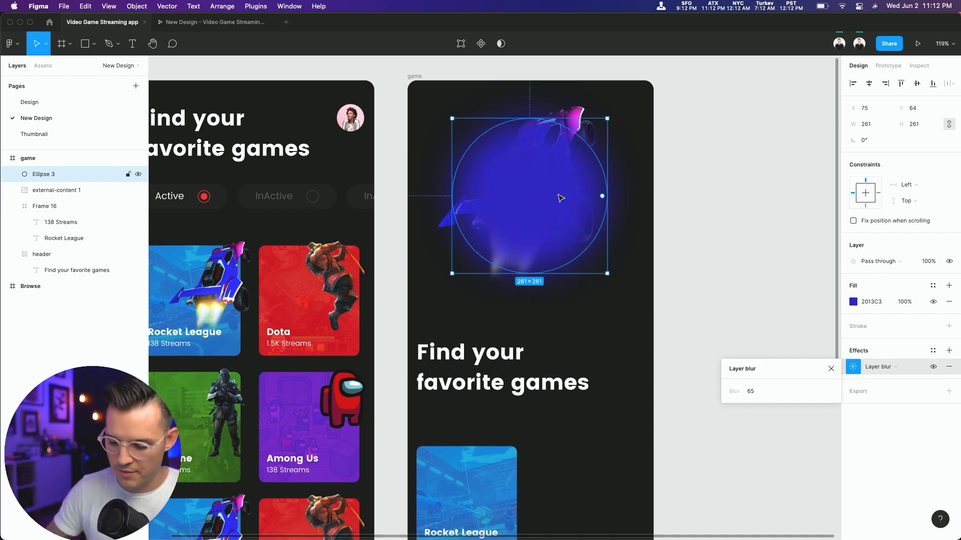
key(super+bracketleft)
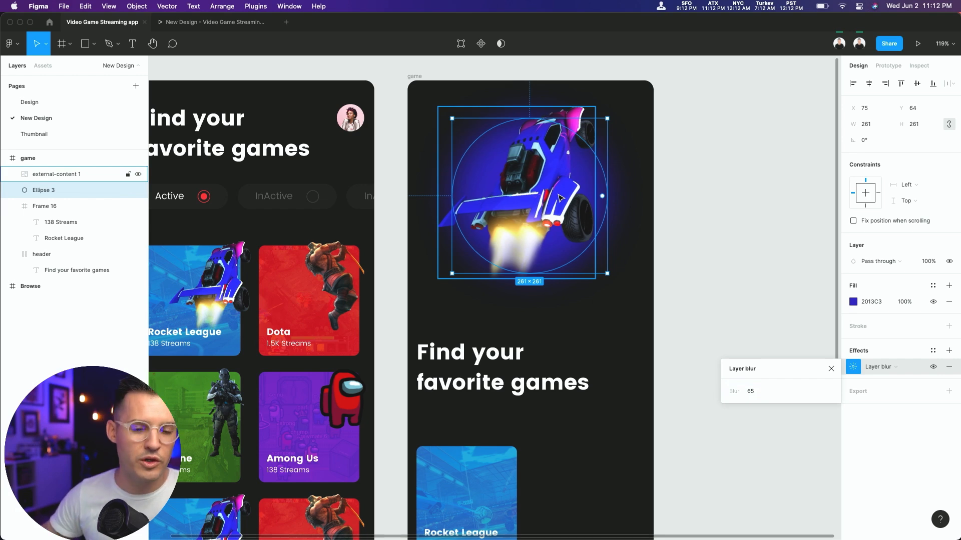
Step: Set the glow circle's fill opacity to 70% and enlarge it to about 329 × 329 around its center
click(904, 302)
text(90)
key(Return)
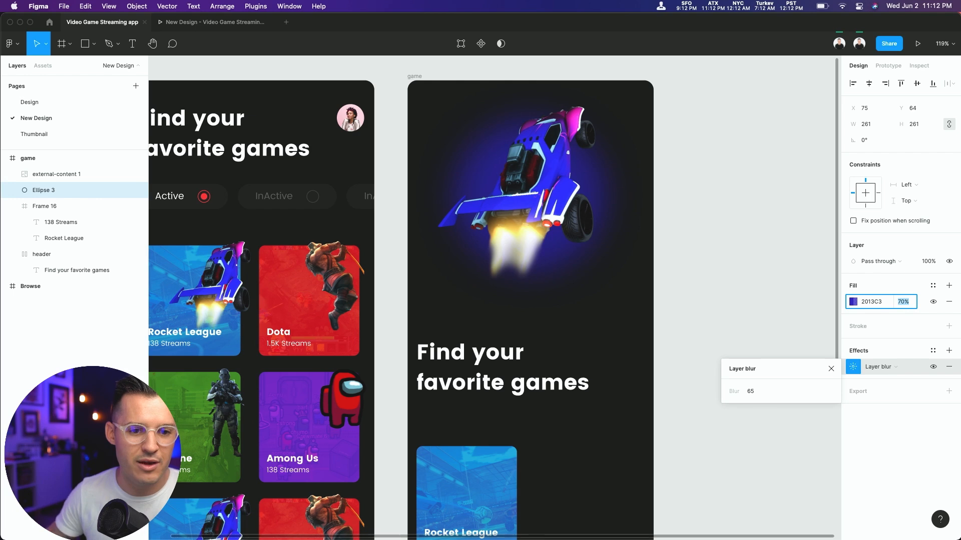
drag(611, 271, 628, 295)
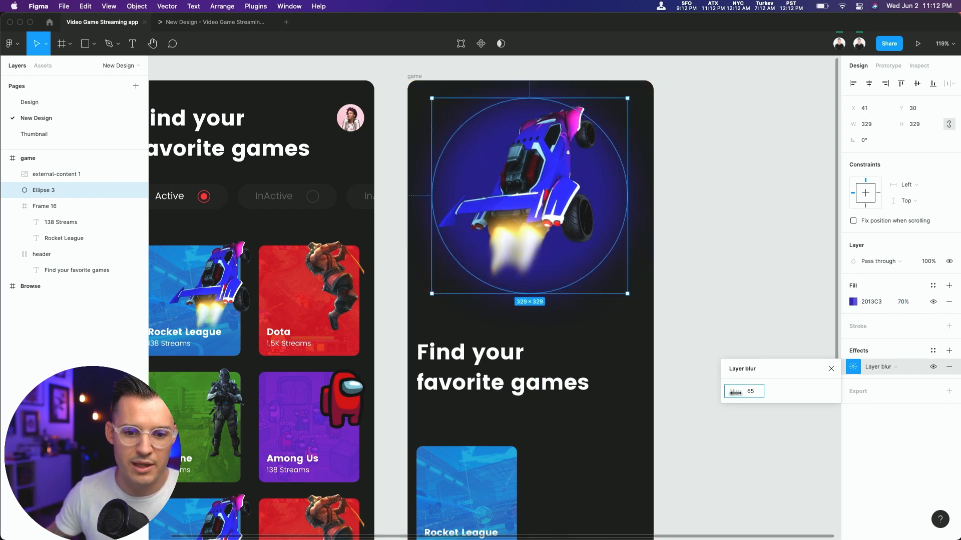
Step: Set the blue glow circle's layer blur to 92 and its fill opacity to 50%
text(92)
key(Return)
click(901, 303)
text(40)
key(Return)
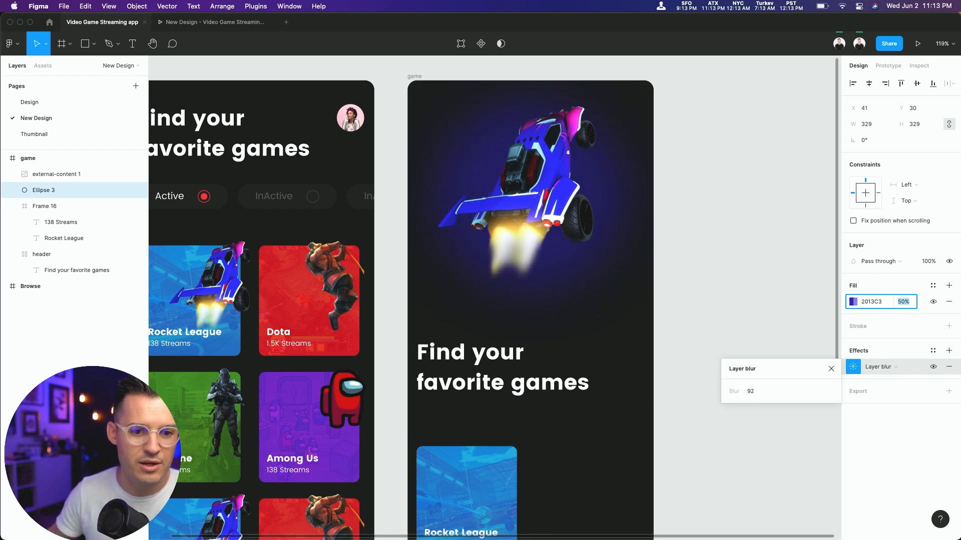
Step: Shift the blue glow circle down behind the car to Y 60
click(518, 102)
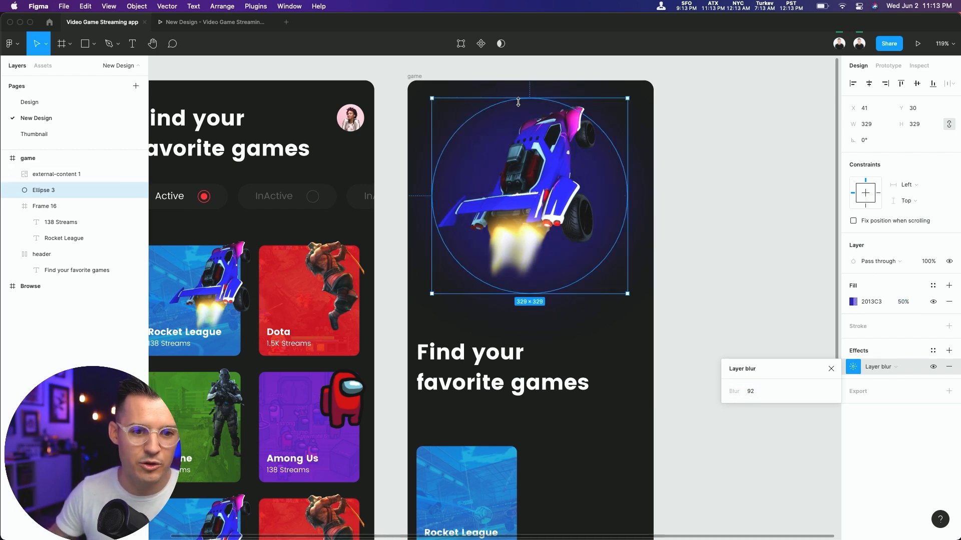
key(shift+Down)
key(shift+Down)
key(shift+Down)
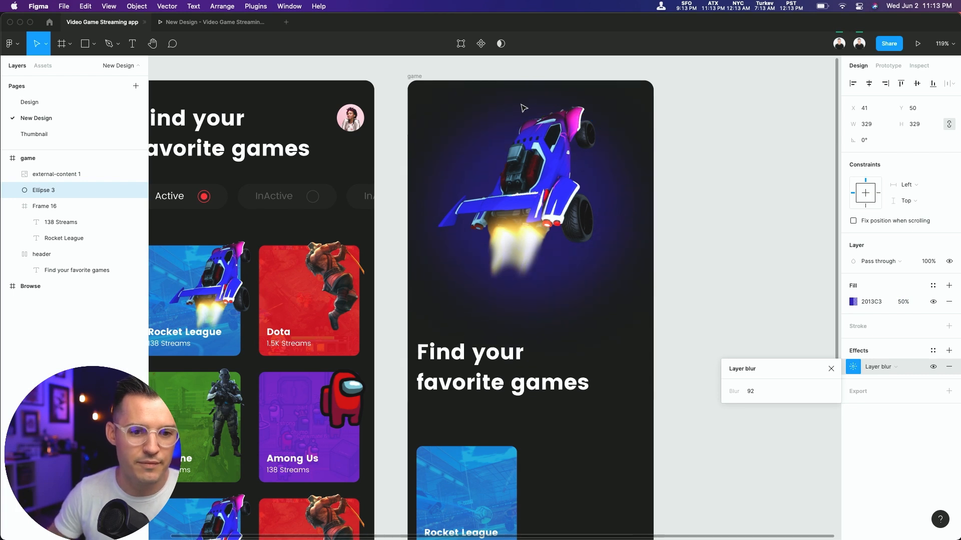
click(668, 156)
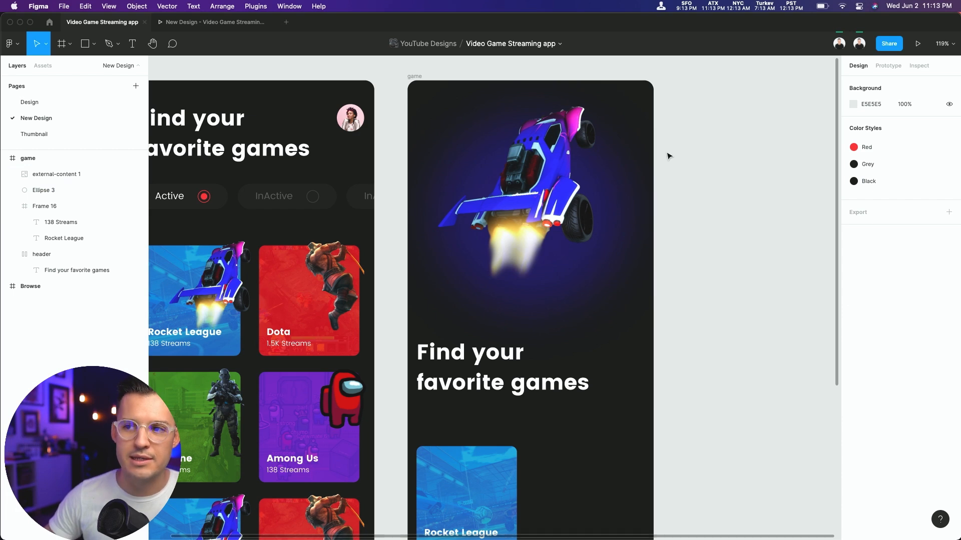
Step: Set the glow circle's fill opacity to 70% and enlarge it to about 347 × 347
click(604, 176)
click(904, 305)
text(70)
key(Return)
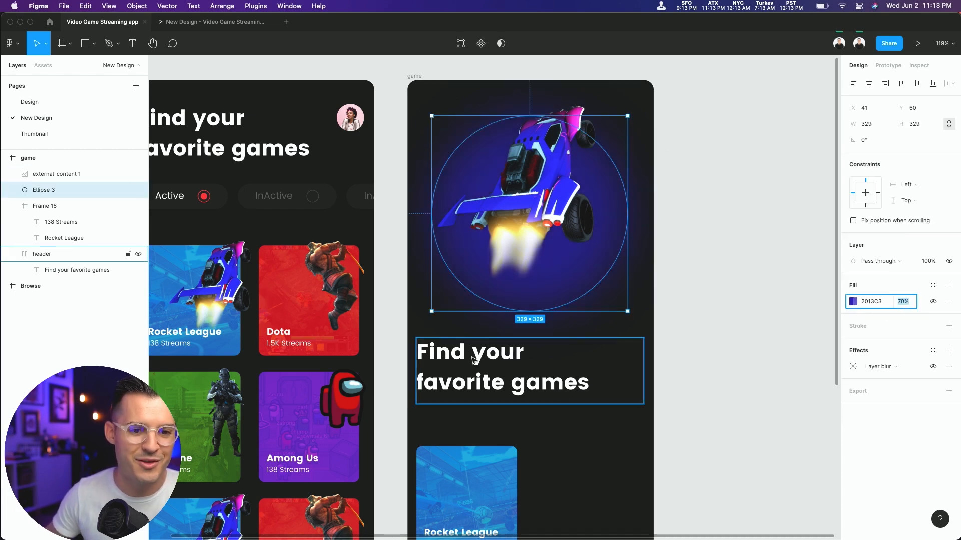
scroll(440, 345, down, 2)
Step: Replace the "Find your favorite games" heading on the game screen with "Rocket League"
click(448, 349)
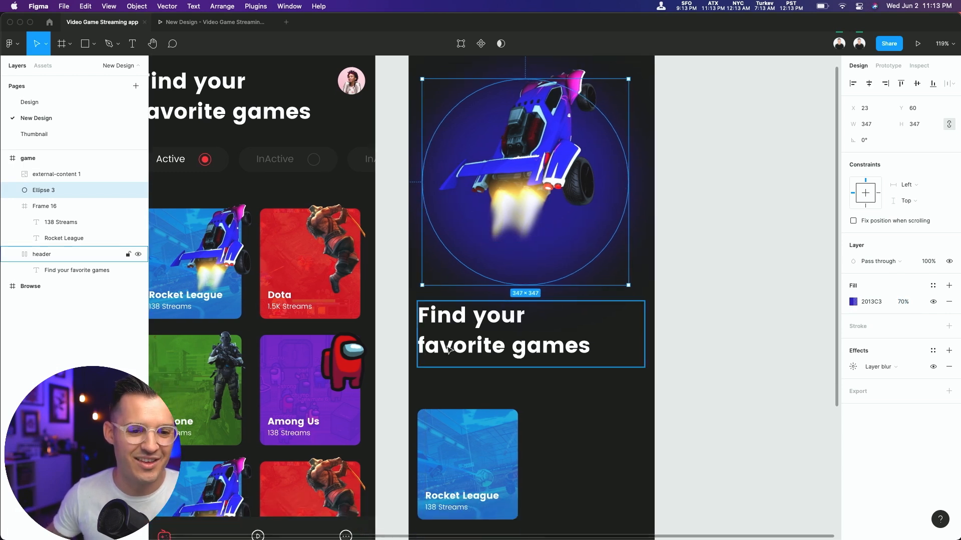
key(Return)
text(R)
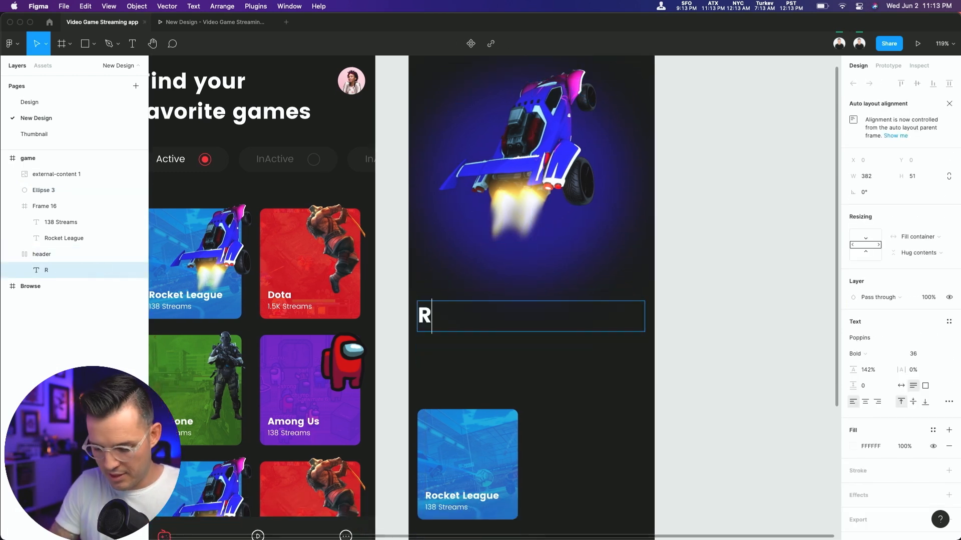
text(ocket League)
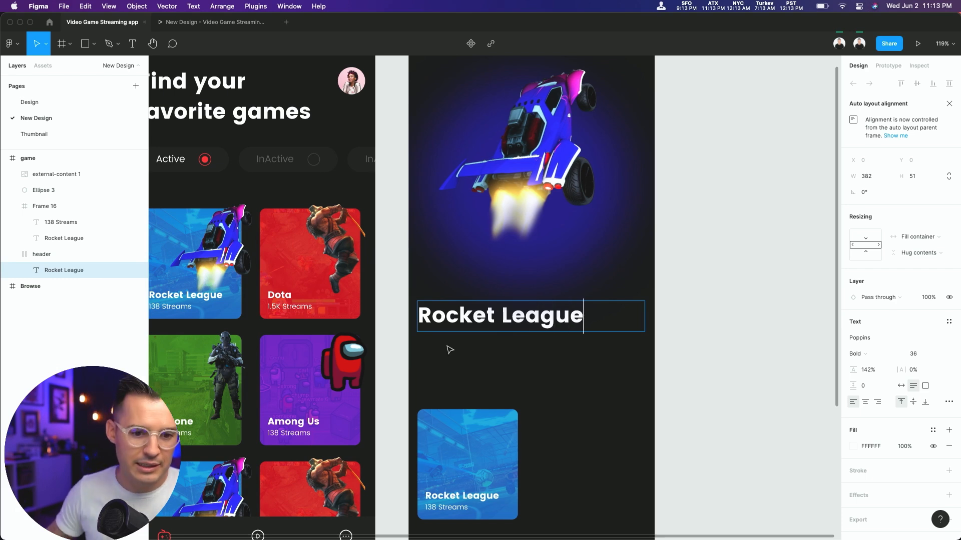
key(Escape)
scroll(461, 359, left, 1)
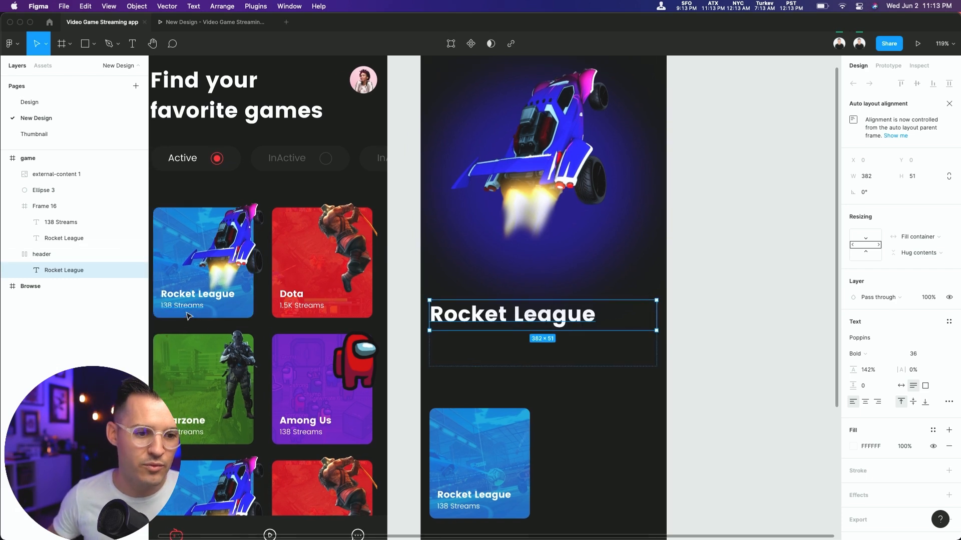
Step: Move the "138 Streams" text from the blue card into the header beside the Rocket League title
click(471, 510)
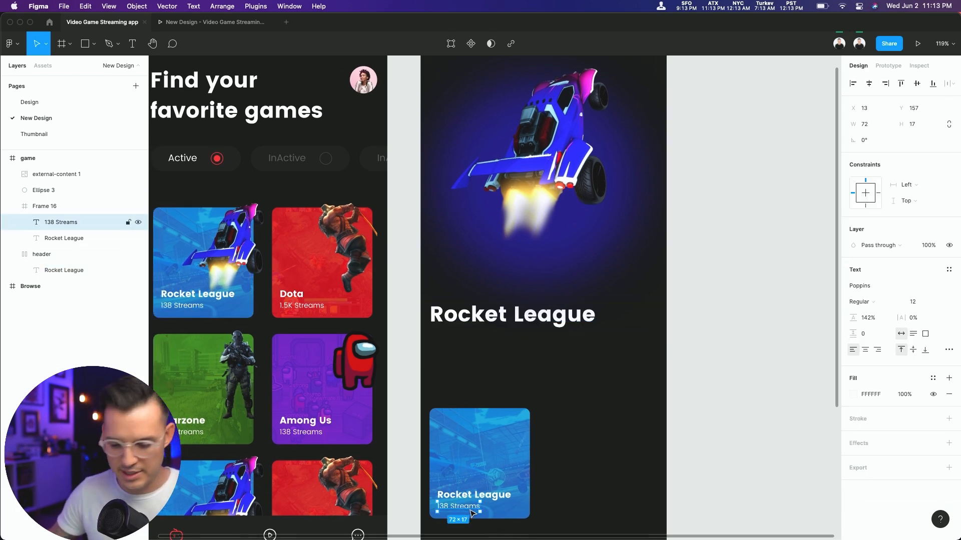
key(Delete)
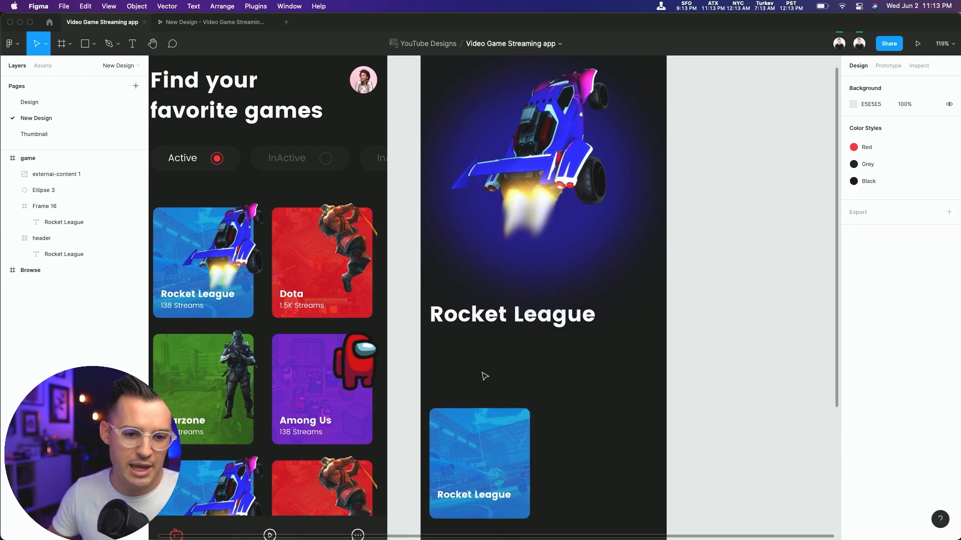
click(490, 321)
key(super+v)
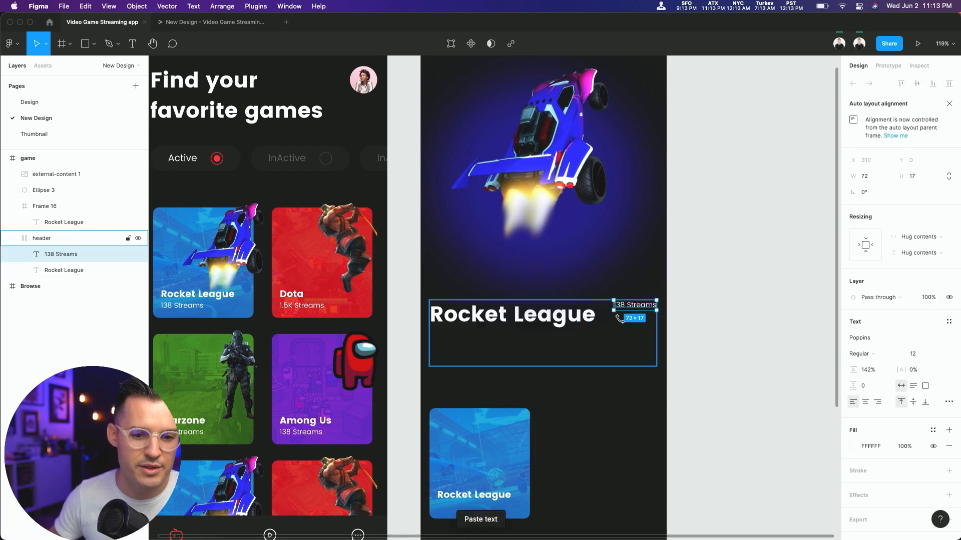
drag(633, 310, 484, 343)
click(691, 254)
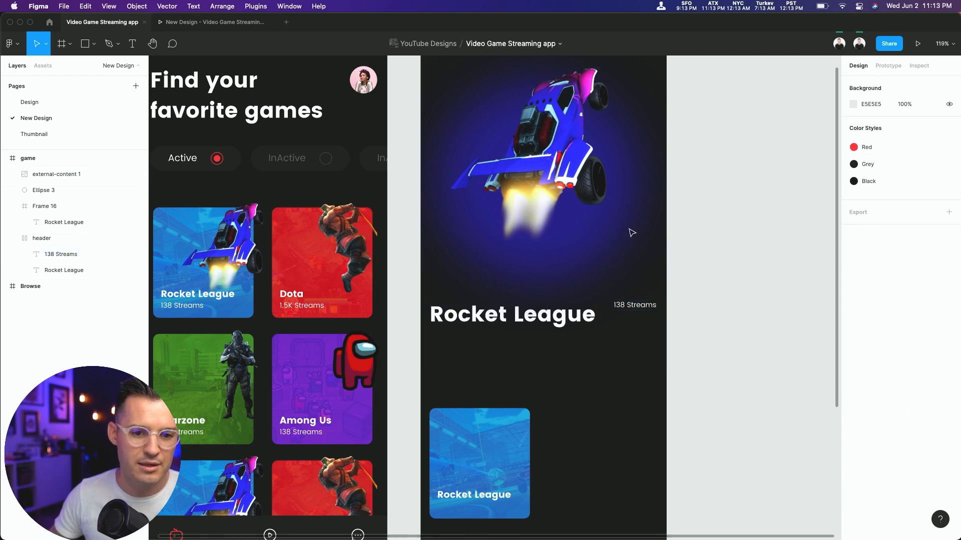
Step: Paste another copy of the "138 Streams" text onto the game screen and place it above the blue card
click(505, 185)
key(super+v)
drag(463, 154, 521, 402)
Step: Take the Rocket League title and "138 Streams" text out of the header frame and delete the empty header
click(62, 286)
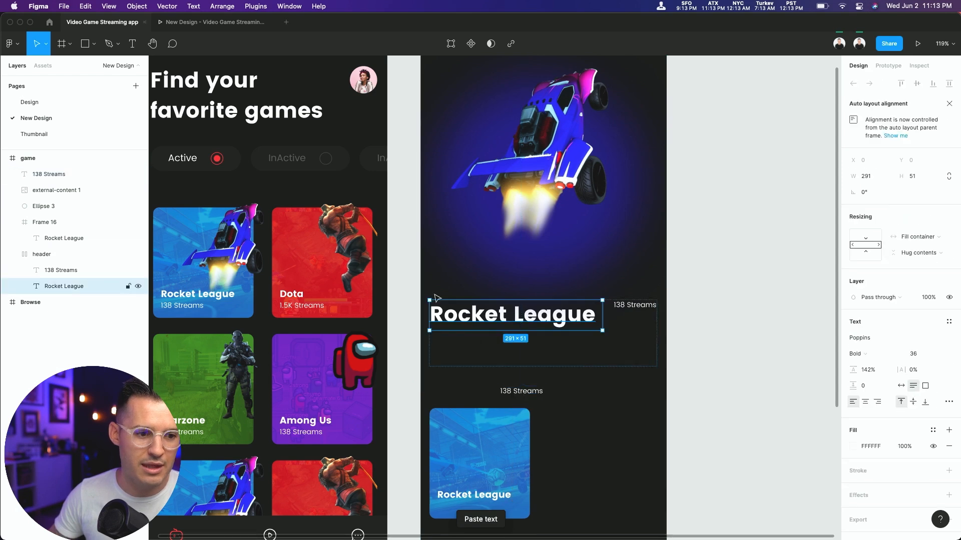
shift+click(63, 275)
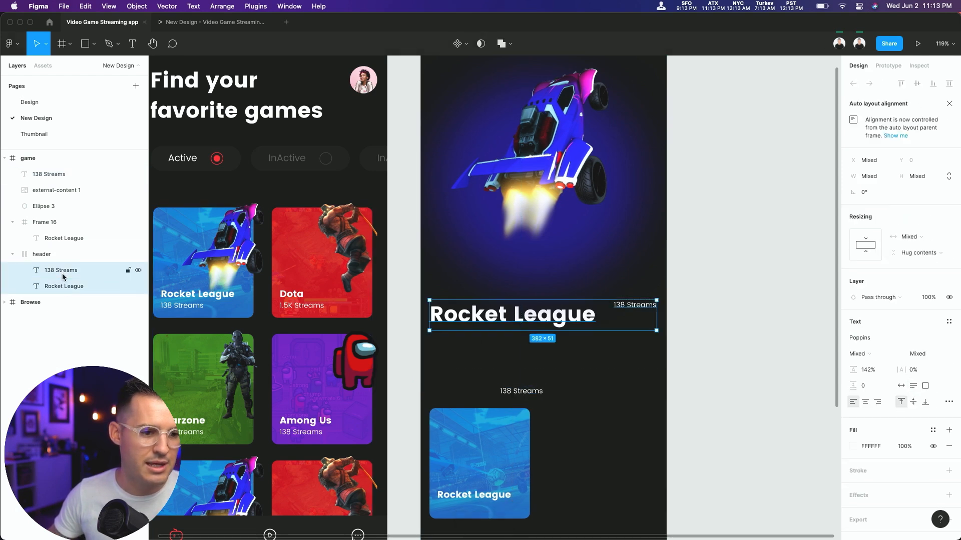
drag(60, 274, 22, 220)
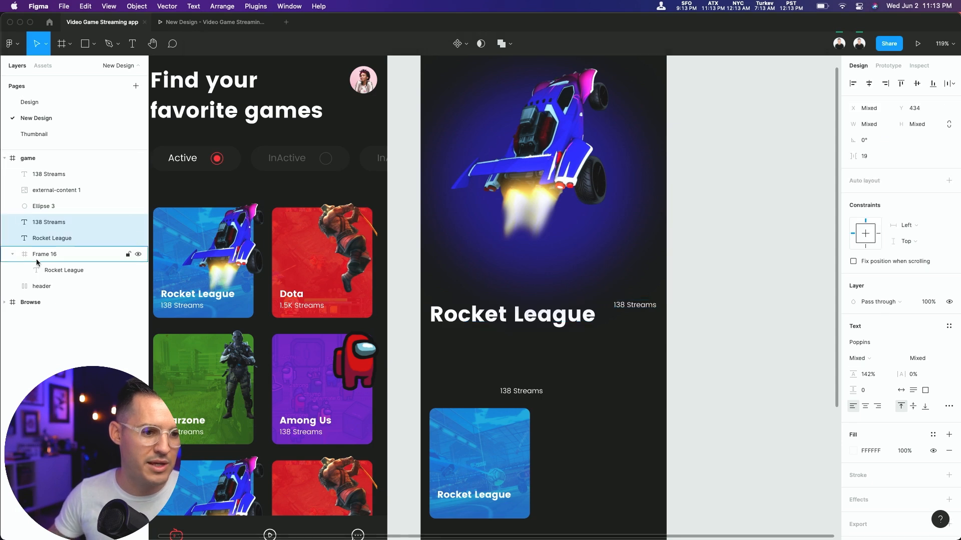
click(38, 286)
key(Delete)
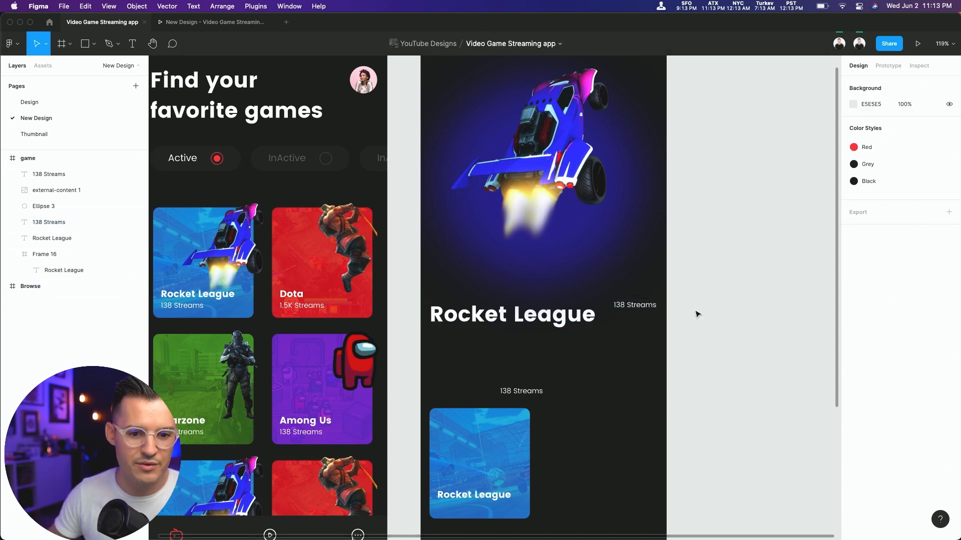
Step: Place the "138 Streams" text directly below the Rocket League title and left-align both at X 23
drag(650, 305, 468, 314)
shift+click(466, 316)
click(516, 360)
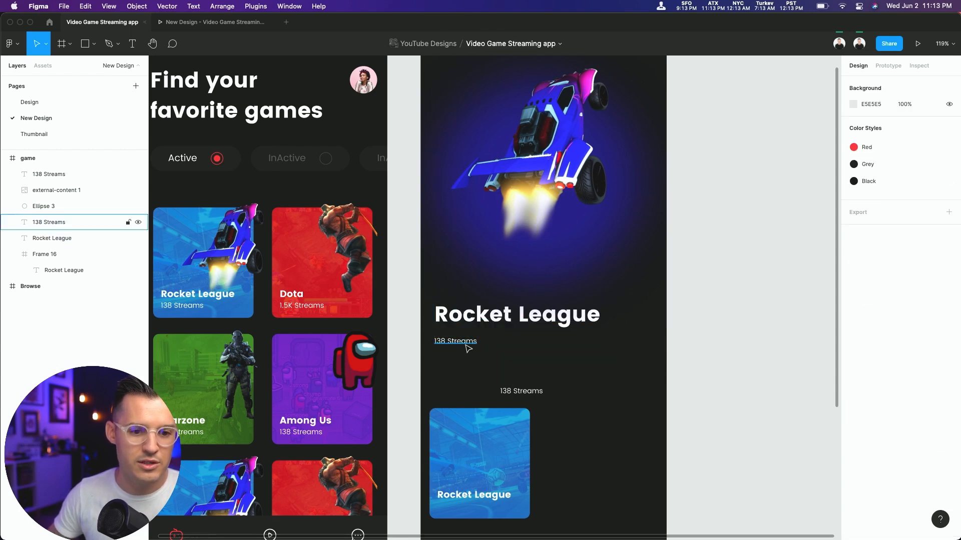
Step: Change the text below the title to "Top 5 streams" and fill it with the red F44F44 sampled from the active radio circle
click(456, 341)
key(Return)
text(Top 5)
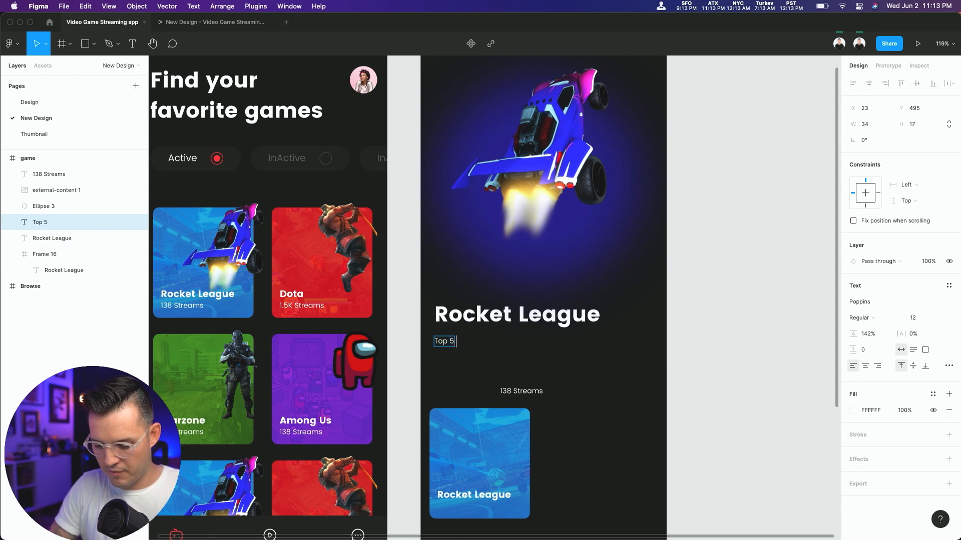
text( streams)
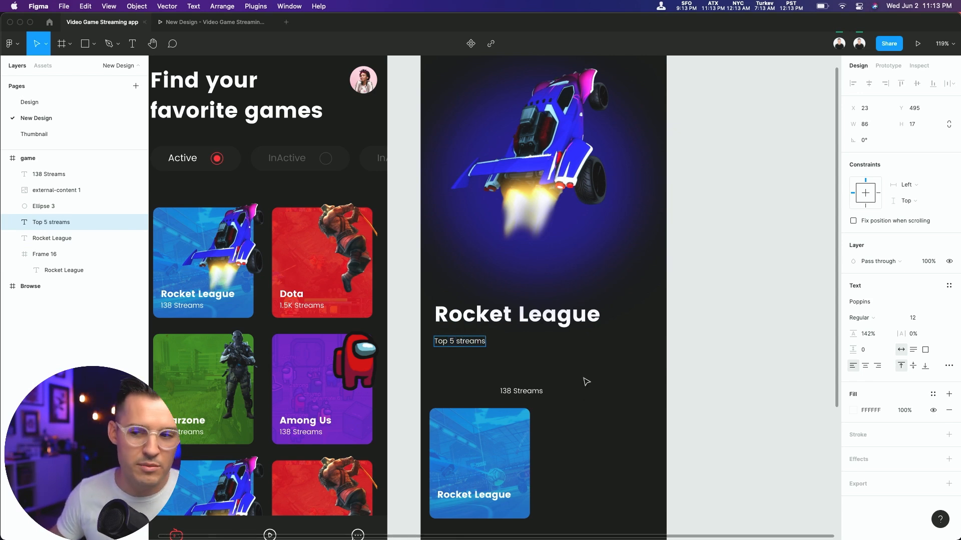
key(Escape)
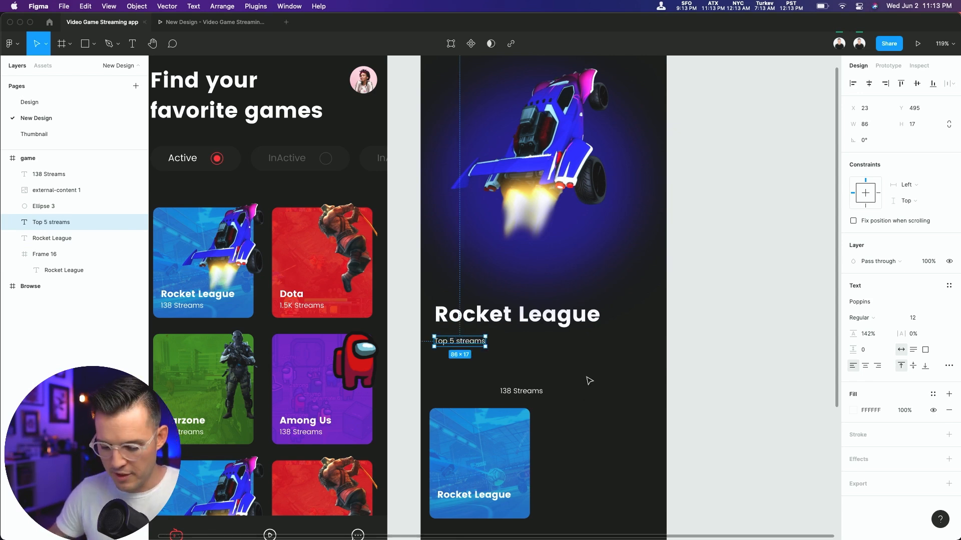
key(i)
click(217, 158)
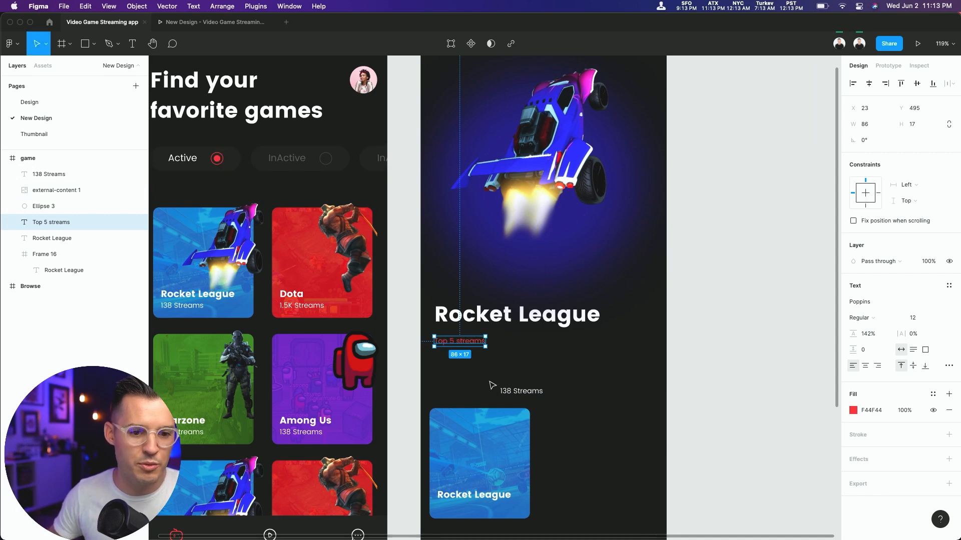
Step: Duplicate the red text above the Rocket League title, reword the copy to "Sports" and fill it white FFFFFF
drag(467, 323, 466, 297)
click(462, 341)
text(Sports)
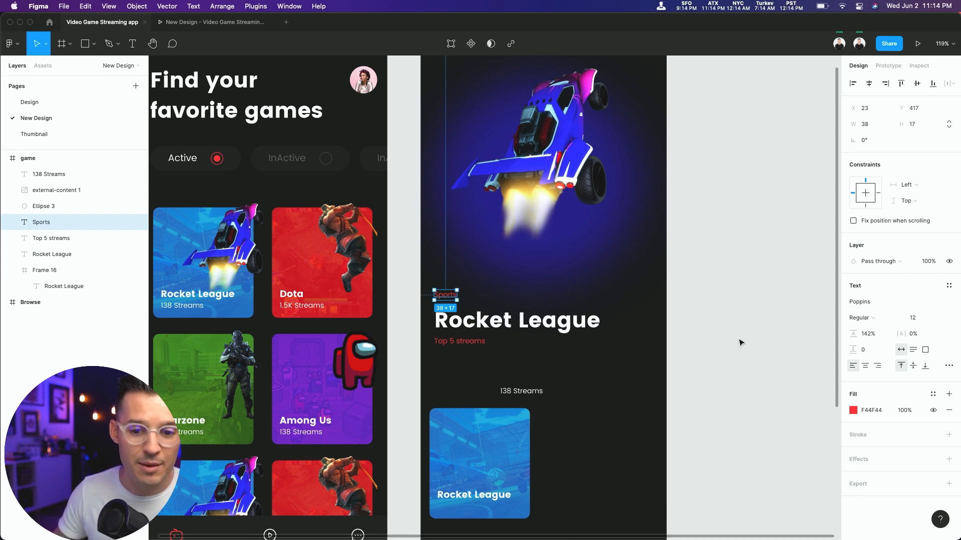
click(853, 411)
drag(795, 385, 671, 249)
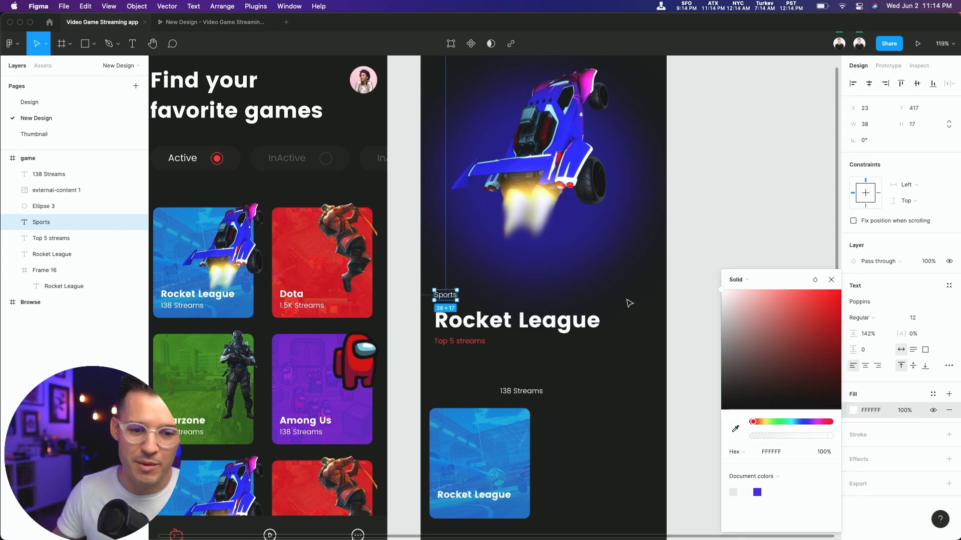
key(Escape)
Step: Wrap the "Sports" text in an auto layout frame with red fill F44F44 and corner radius 41
key(shift+a)
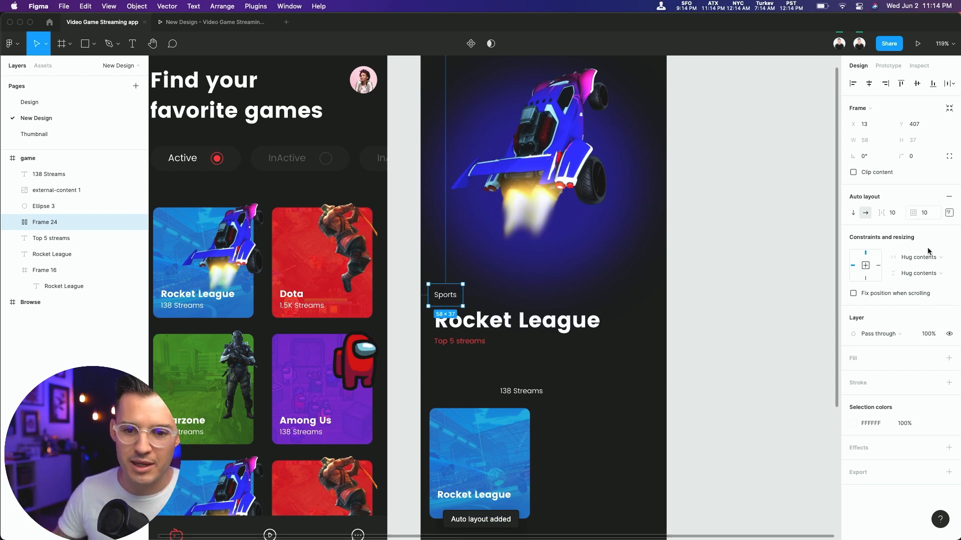
click(948, 358)
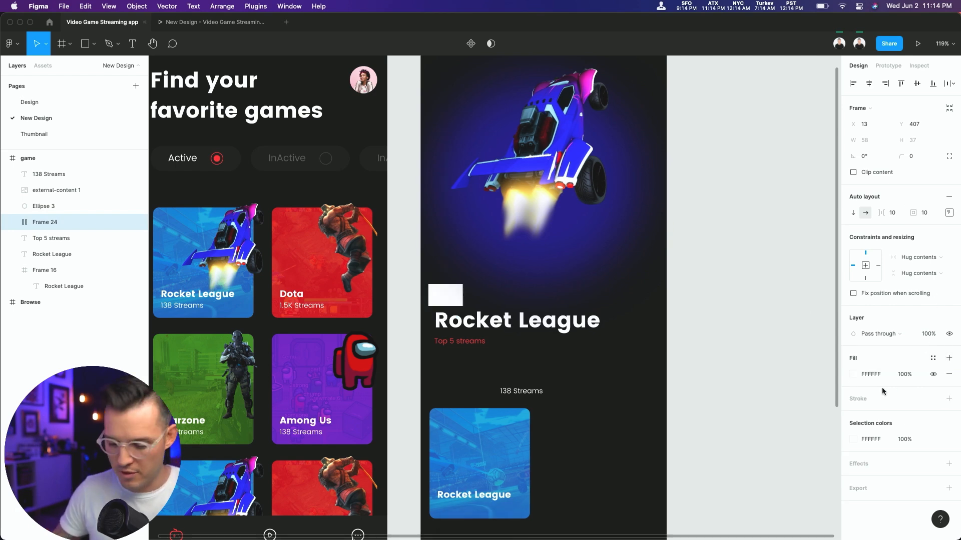
key(i)
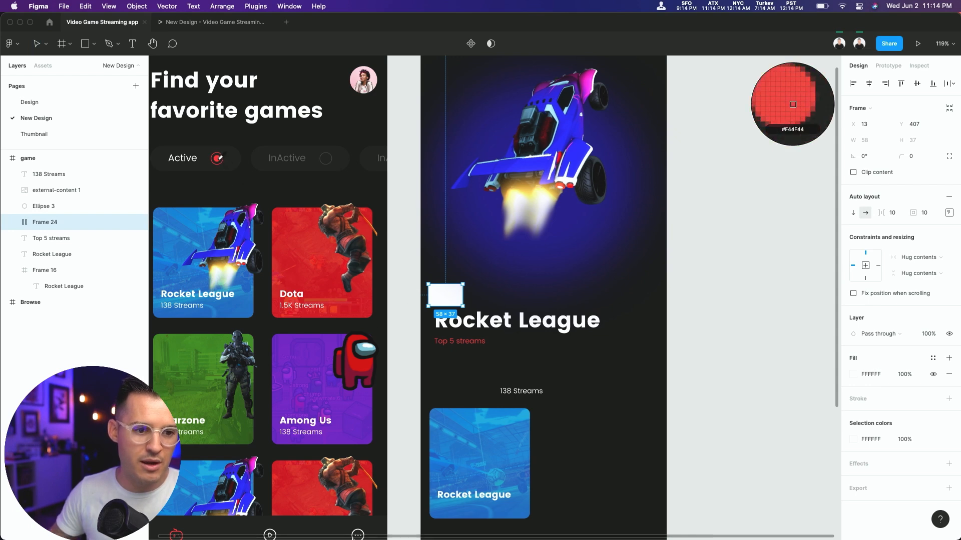
click(217, 158)
drag(901, 157, 346, 174)
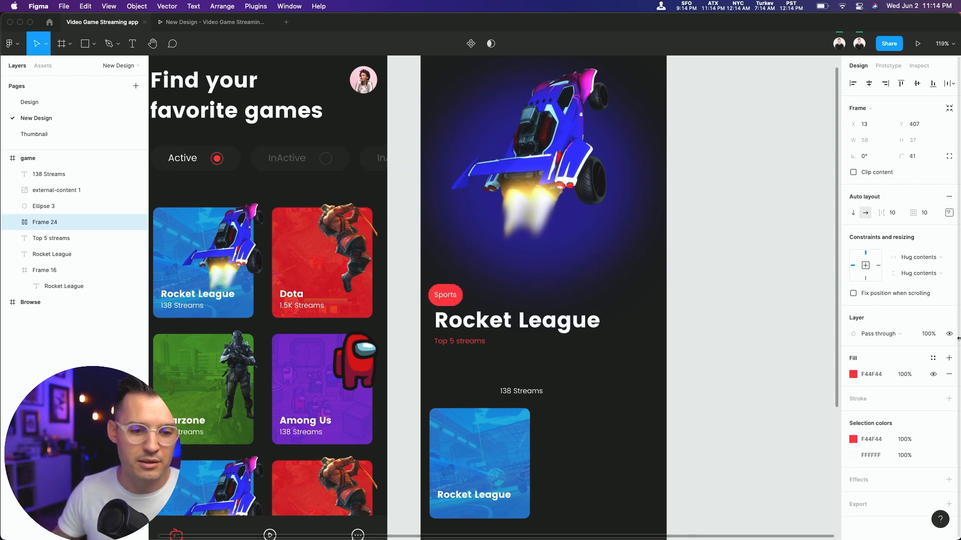
click(705, 347)
Step: Widen the red Sports badge to about 114 and center its text inside
click(449, 299)
drag(466, 297, 496, 297)
click(949, 212)
click(918, 254)
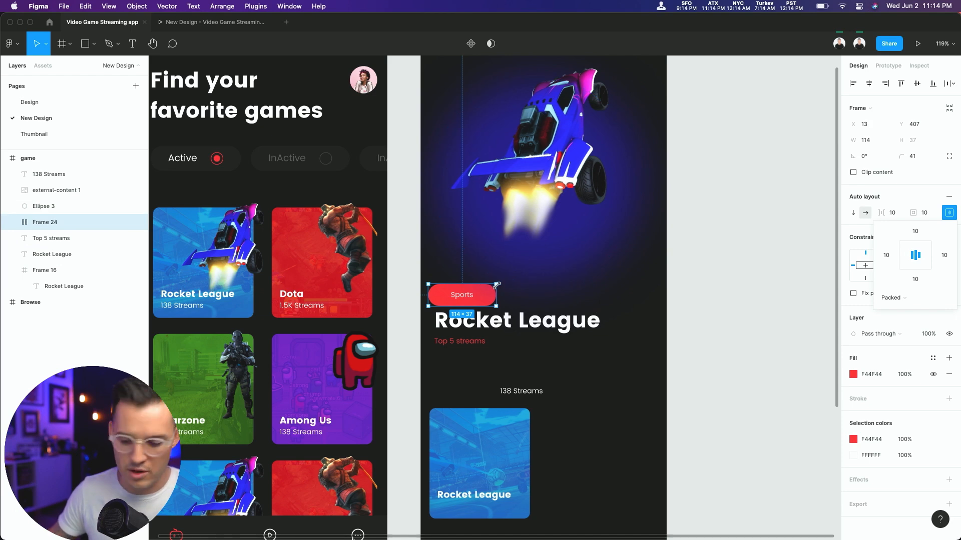
Step: Scale down the Sports badge and line up its left edge with the Rocket League title
drag(497, 286, 462, 299)
click(658, 245)
scroll(658, 245, down, 5)
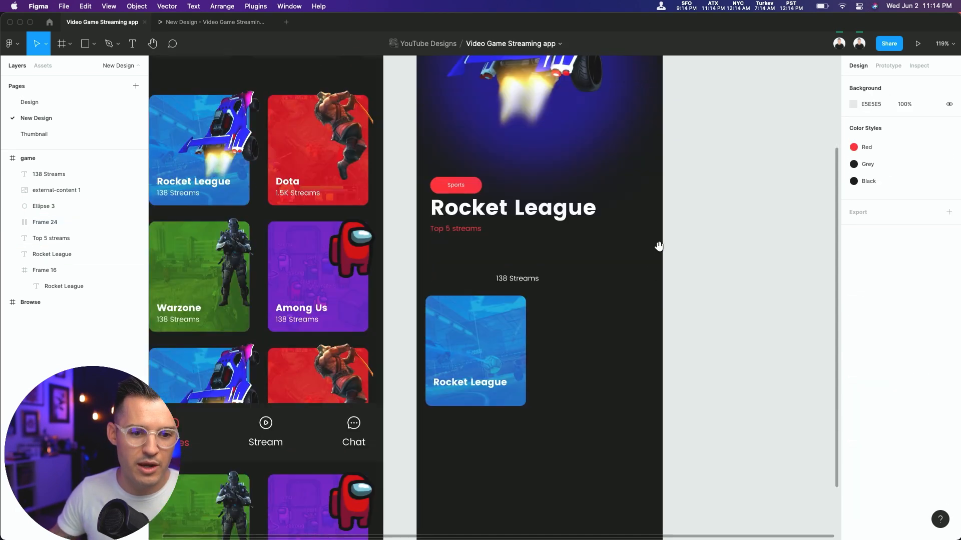
Step: Move the Rocket League title and "Top 5 streams" text together slightly lower, away from the Sports badge
click(476, 230)
shift+click(480, 213)
drag(480, 213, 481, 218)
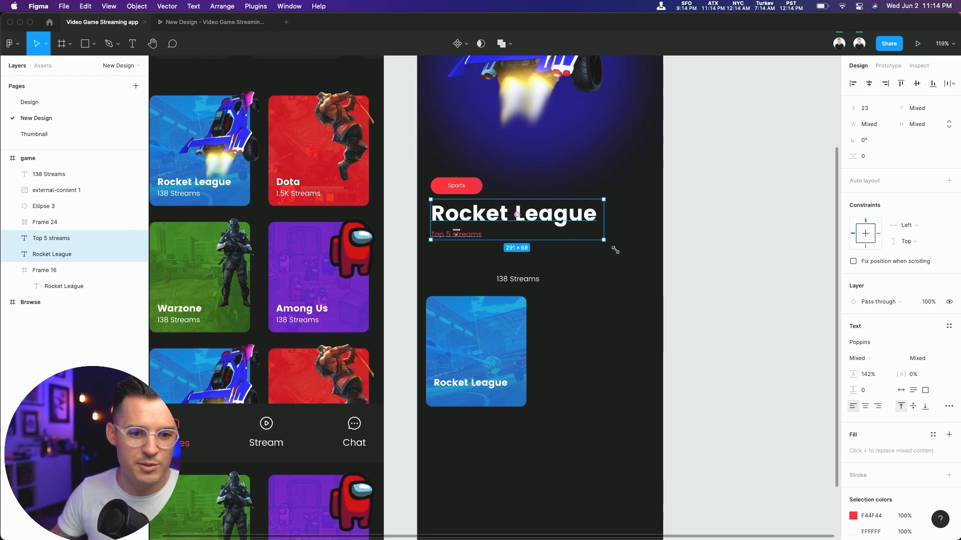
click(581, 267)
Step: Delete the stray "138 Streams" text above the blue card
drag(581, 263, 562, 251)
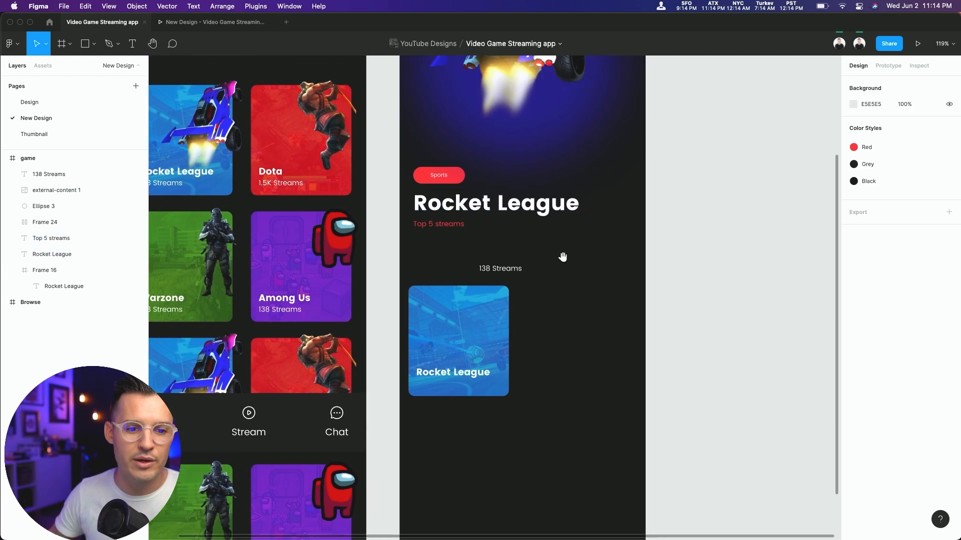
click(498, 257)
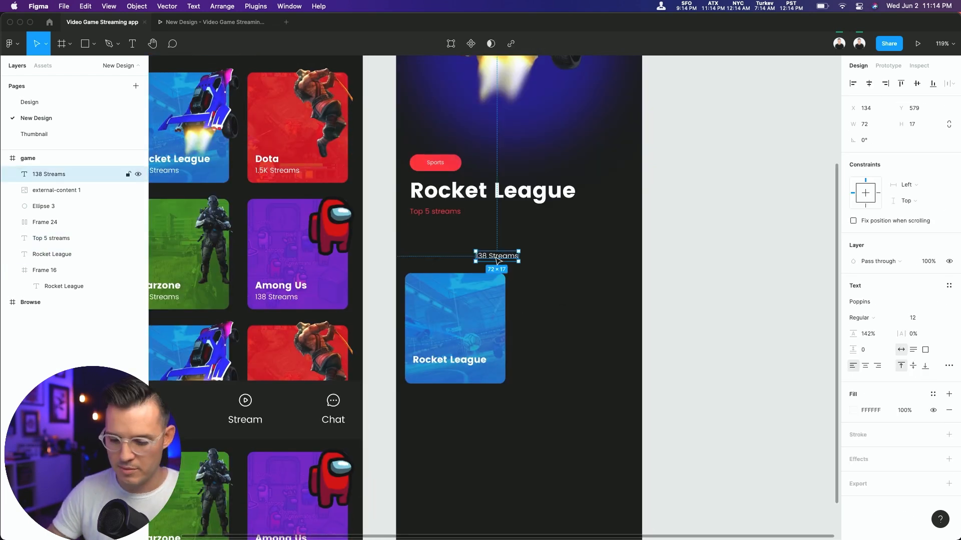
key(Delete)
Step: Widen the blue Rocket League card to 378 × 186 and place it centered on the screen at X 18, Y 594
click(489, 320)
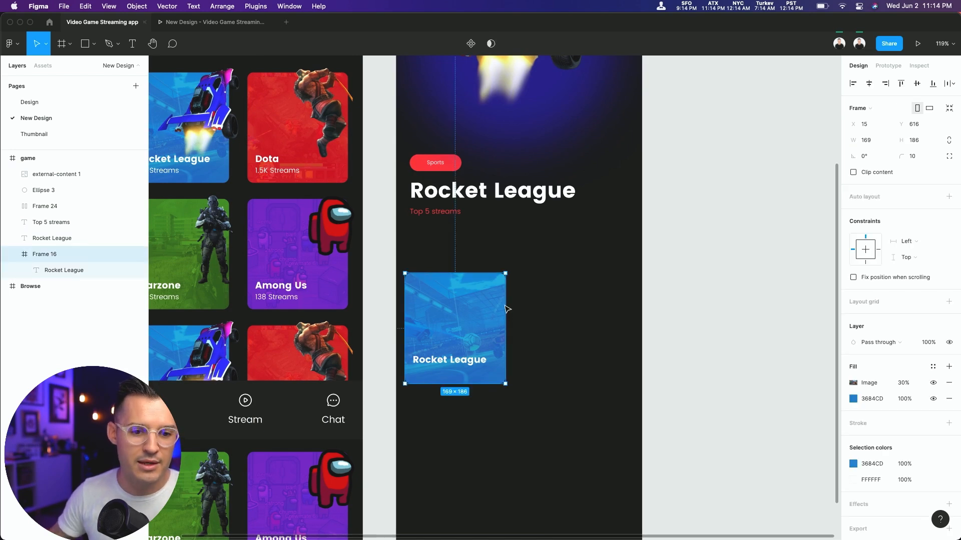
drag(506, 312, 627, 311)
drag(512, 315, 535, 308)
drag(628, 303, 623, 303)
click(872, 85)
drag(628, 313, 633, 312)
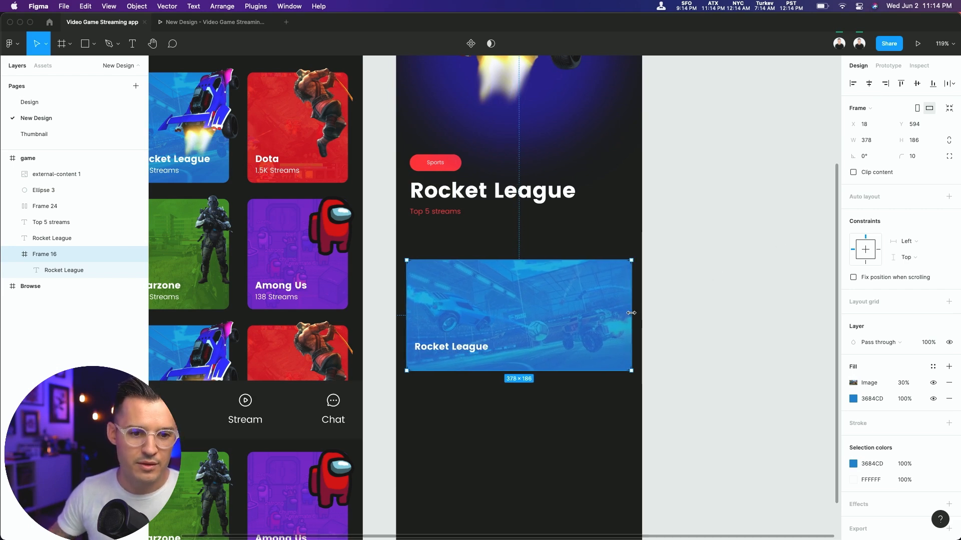
Step: Move the blue card up to Y 559, then keep only its image fill at 100% opacity
drag(542, 310, 543, 290)
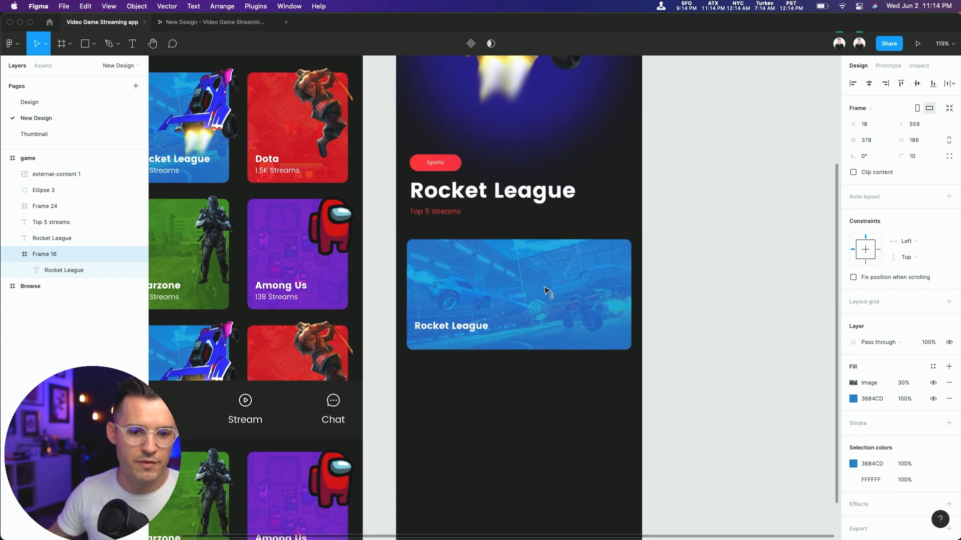
click(948, 399)
click(904, 382)
text(60)
key(Return)
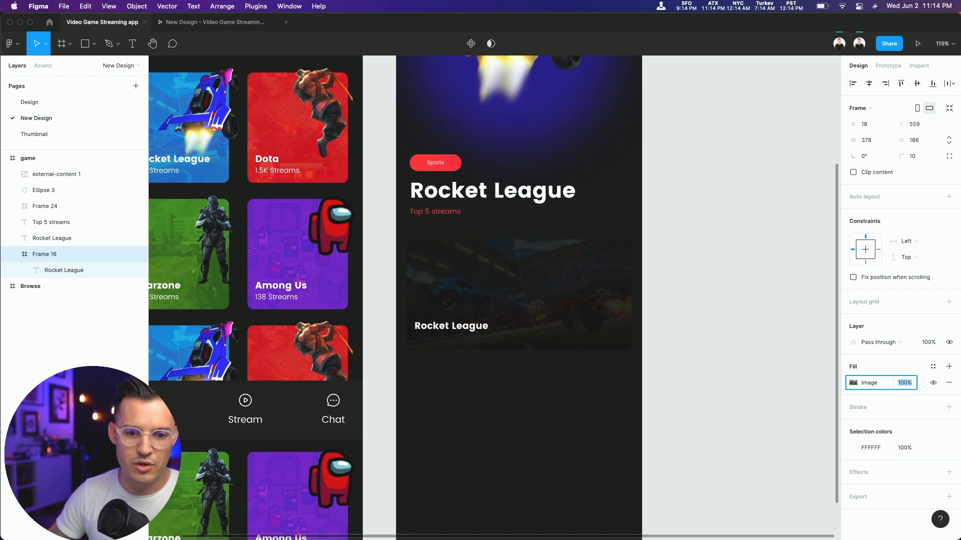
Step: Move the card's frame to the top of the game screen's layer order and reset its image fill's blend mode to normal
click(543, 311)
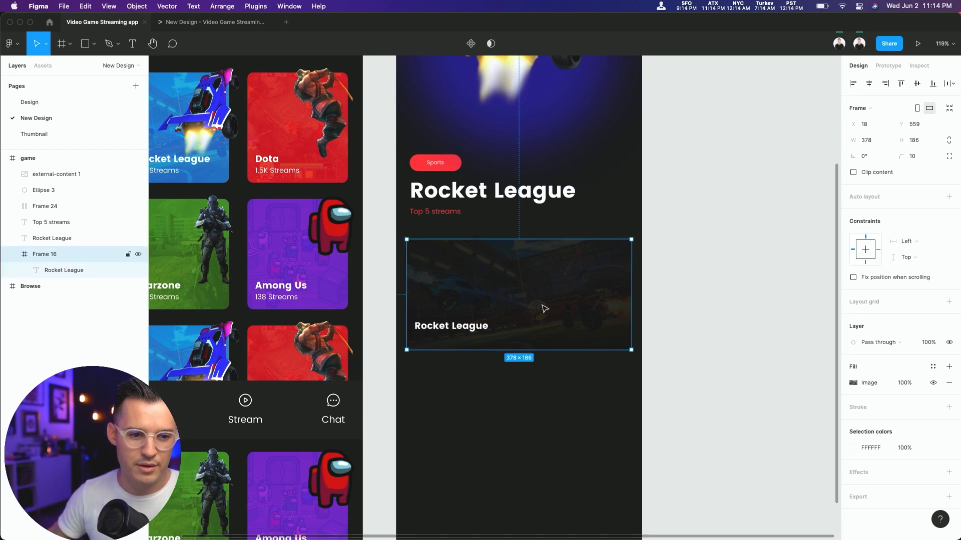
drag(51, 254, 56, 171)
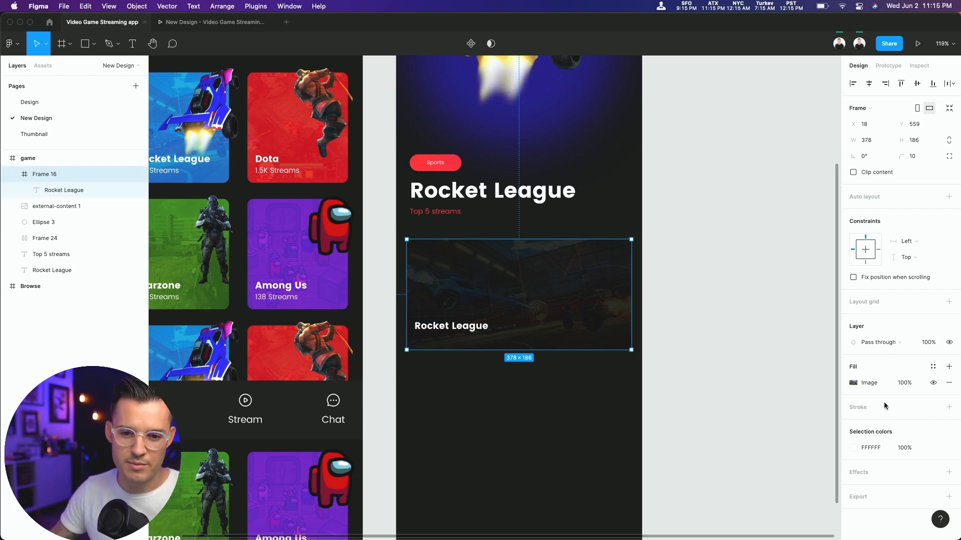
click(855, 382)
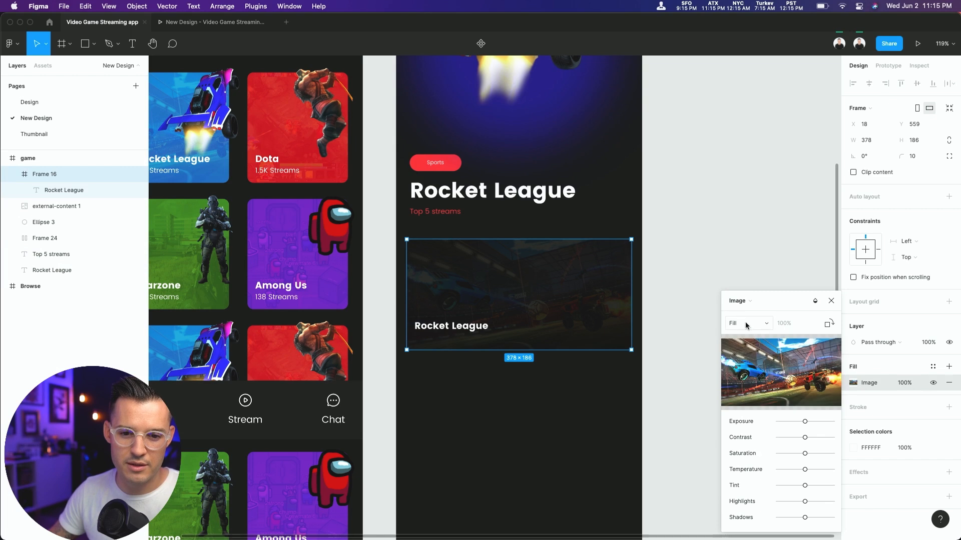
click(814, 301)
click(834, 191)
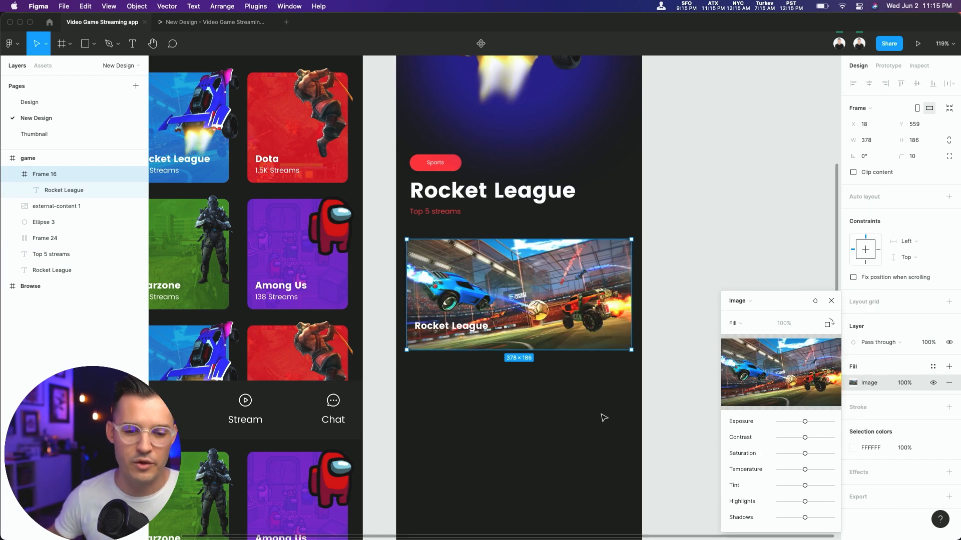
Step: Add a solid black 000000 fill at 20% opacity over the card's image
click(948, 367)
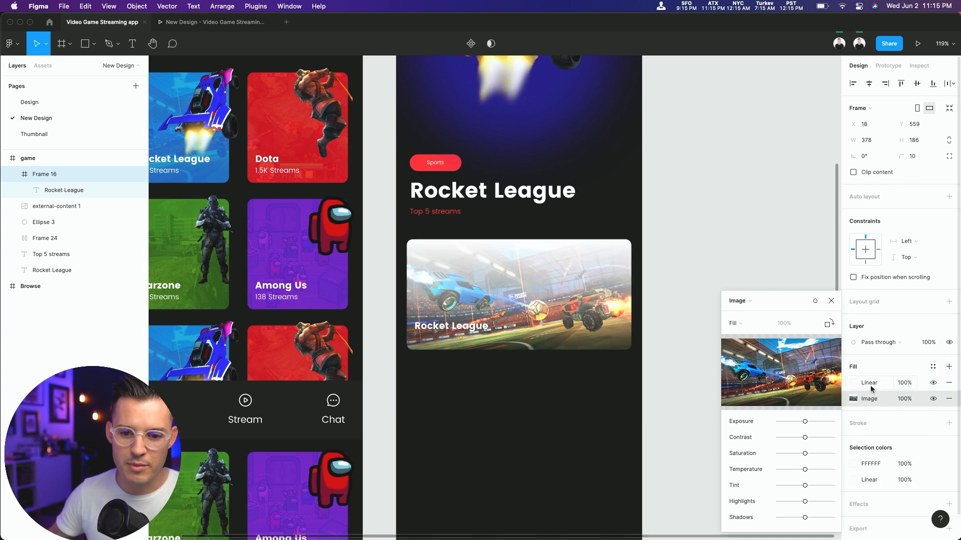
click(869, 385)
click(737, 243)
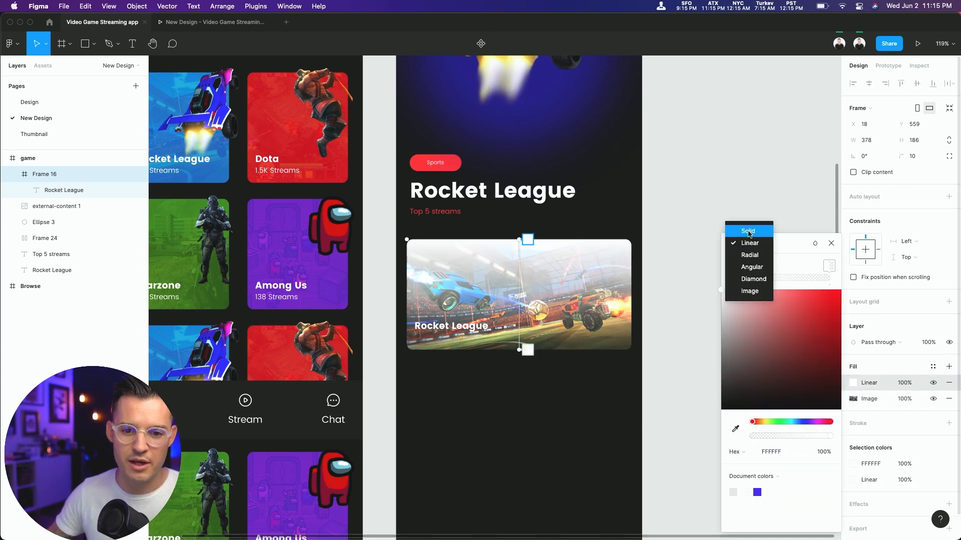
click(740, 229)
text(000000)
key(Return)
click(903, 383)
text(20)
key(Return)
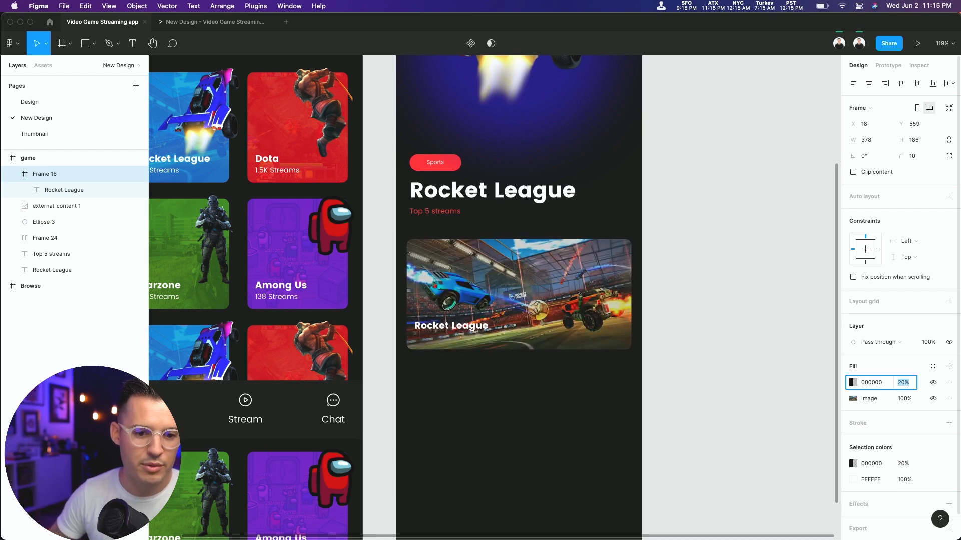
click(678, 343)
Step: Copy the round profile picture from the Browse screen's header and return to the wide card on the game screen
scroll(691, 335, down, 1)
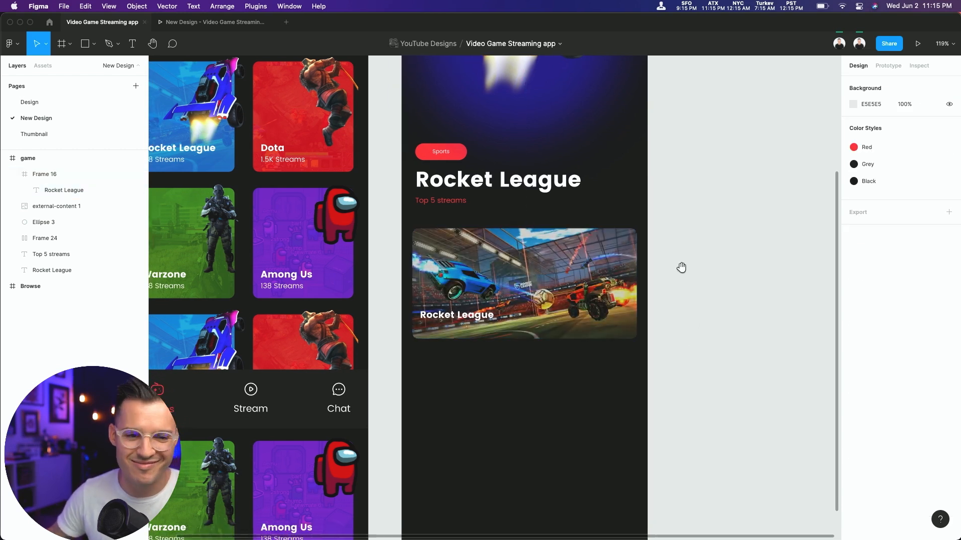
scroll(683, 271, up, 5)
double_click(410, 111)
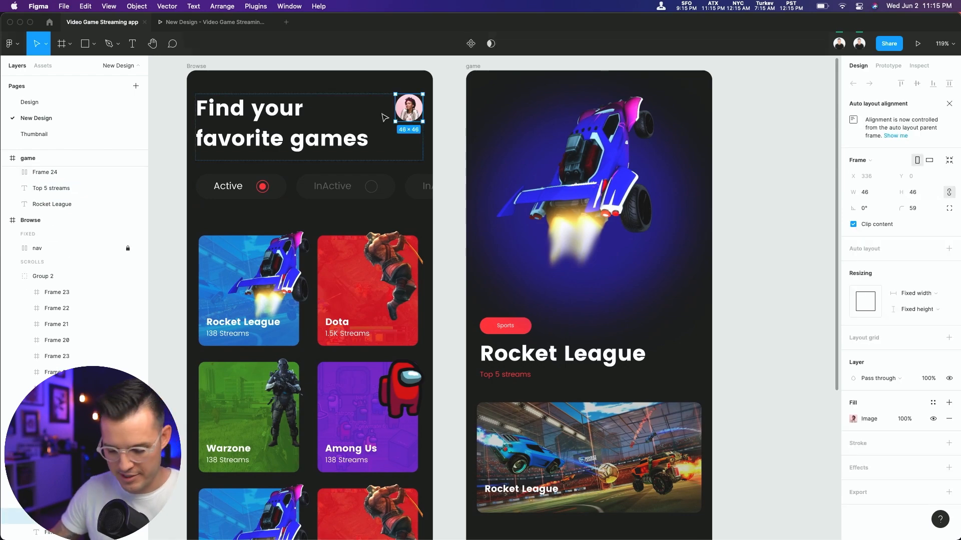
click(591, 441)
scroll(590, 440, down, 5)
scroll(590, 441, right, 2)
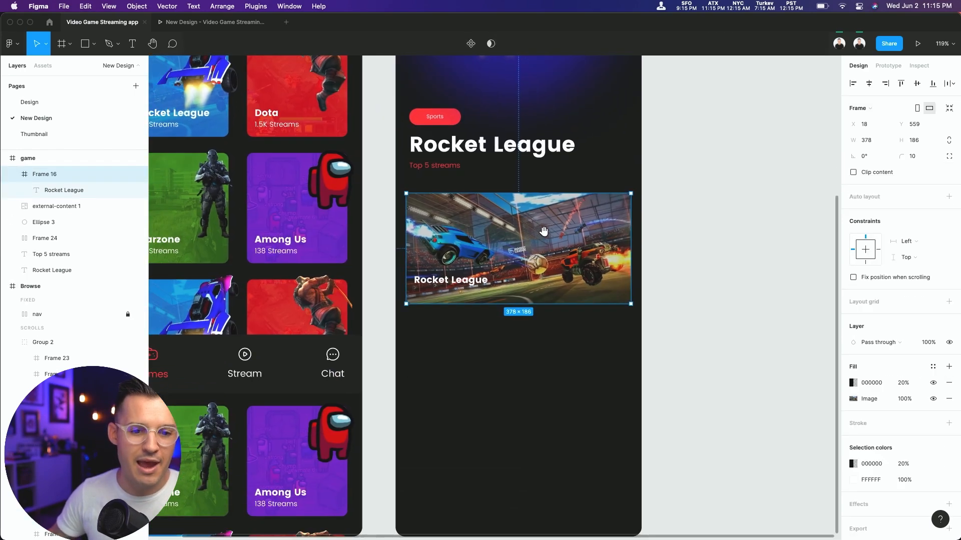
scroll(454, 271, up, 5)
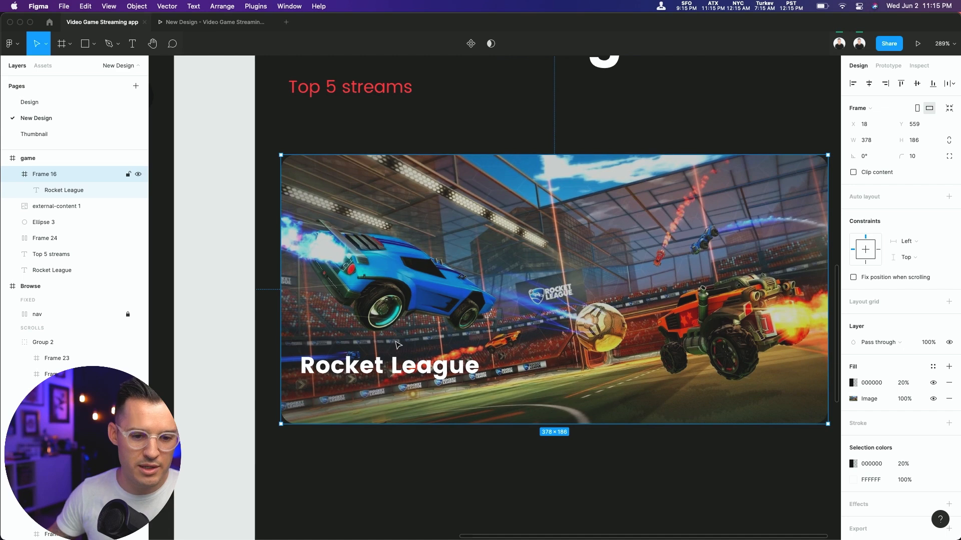
Step: Replace the card's "Rocket League" label with the streamer's full name
double_click(390, 366)
double_click(390, 365)
text(Jennifer W)
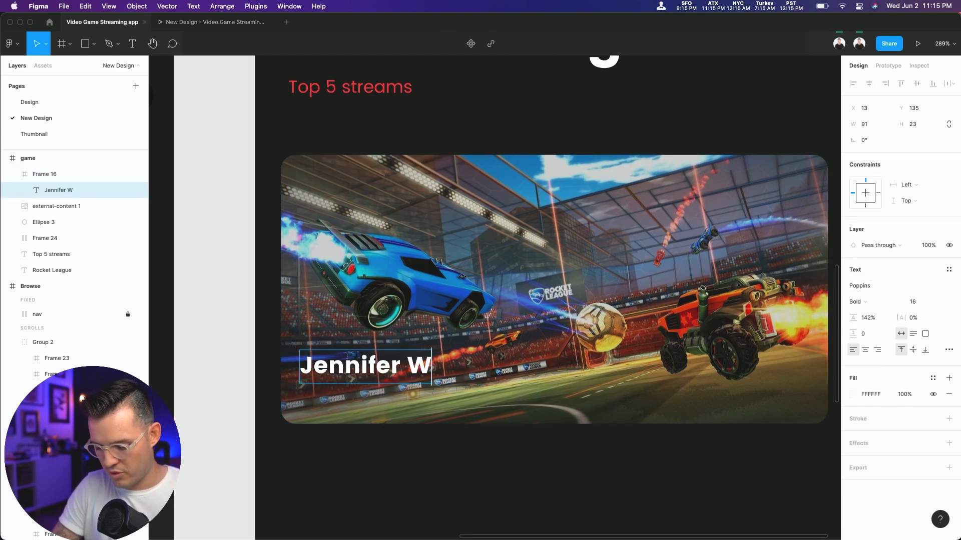
text(atson)
key(Escape)
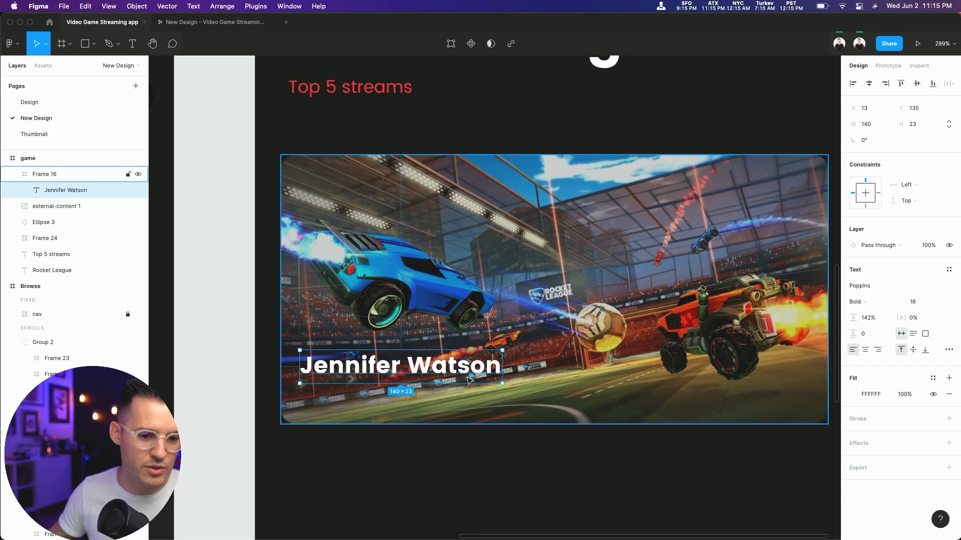
Step: Paste the profile picture into the card, scale it down and place it in the upper-left corner, aligned with the streamer's name
key(super+v)
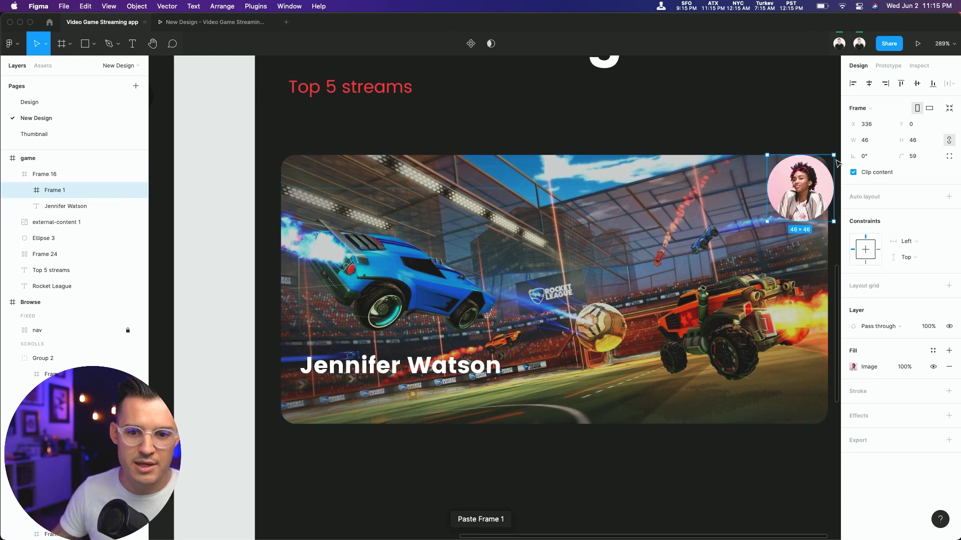
drag(833, 155, 334, 203)
click(396, 364)
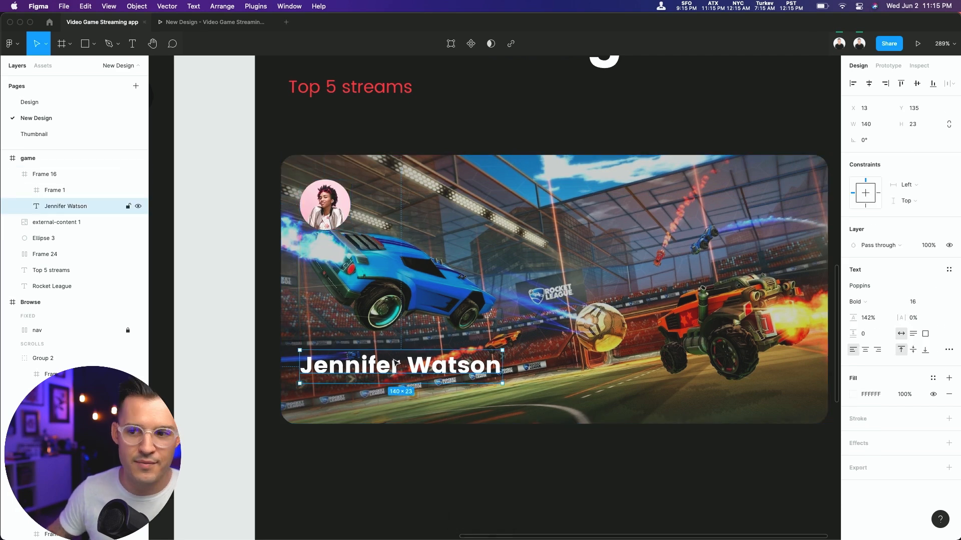
drag(394, 367, 395, 404)
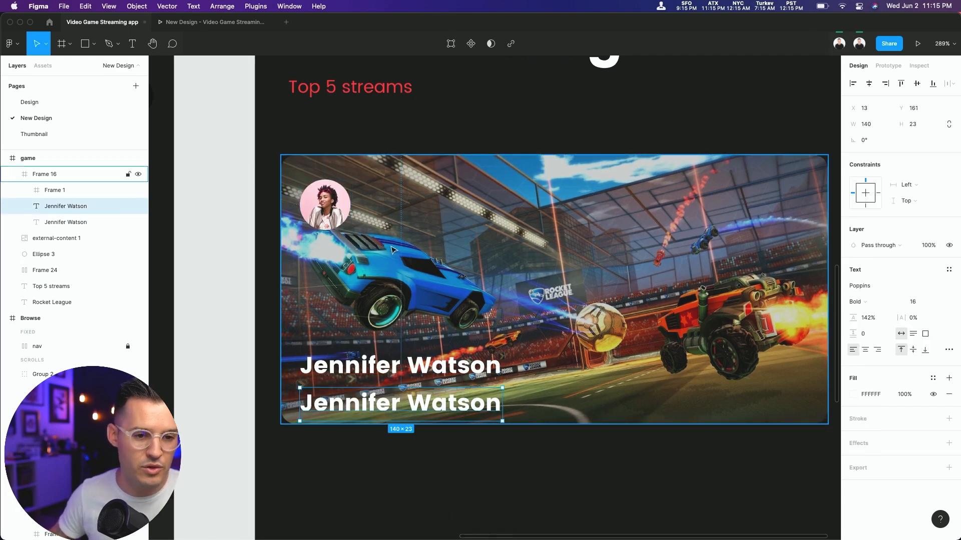
key(super+z)
Step: Copy the red "Top 5 streams" text above the card
click(383, 95)
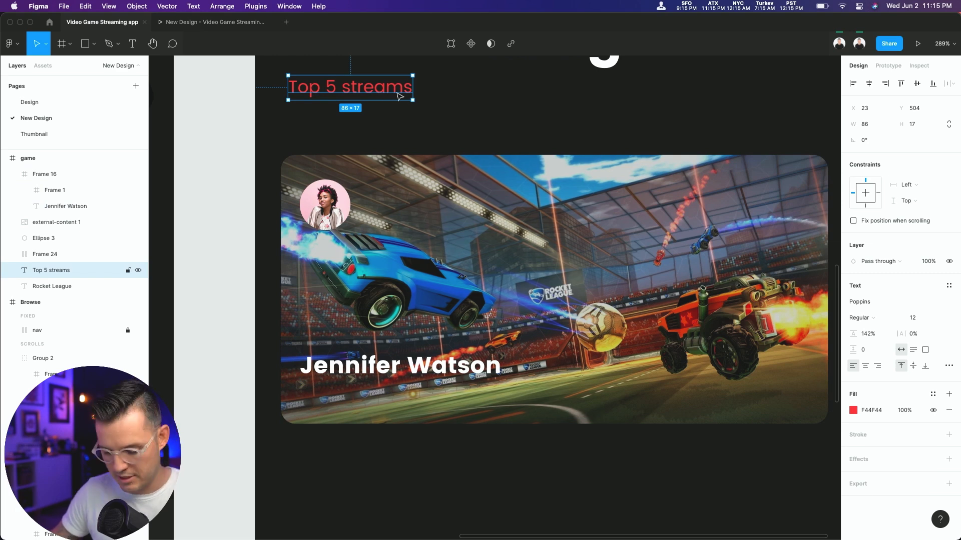
double_click(423, 365)
key(super+v)
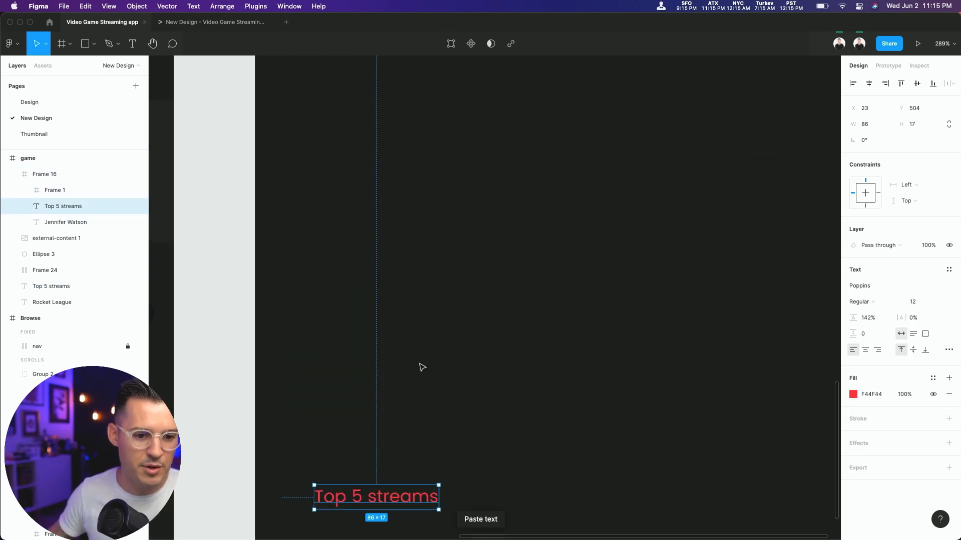
key(super+z)
click(456, 334)
scroll(456, 334, down, 10)
scroll(456, 335, up, 20)
scroll(455, 343, down, 5)
double_click(401, 340)
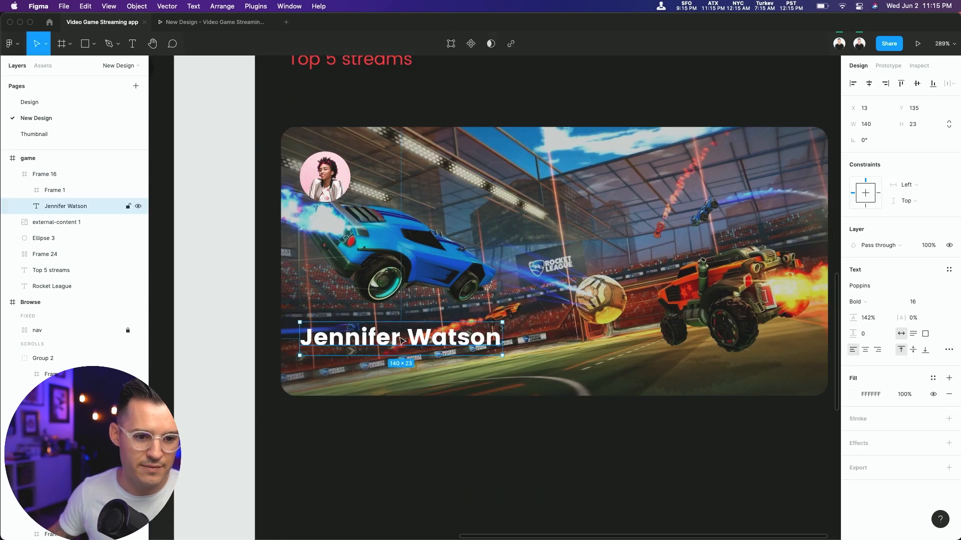
scroll(402, 340, up, 5)
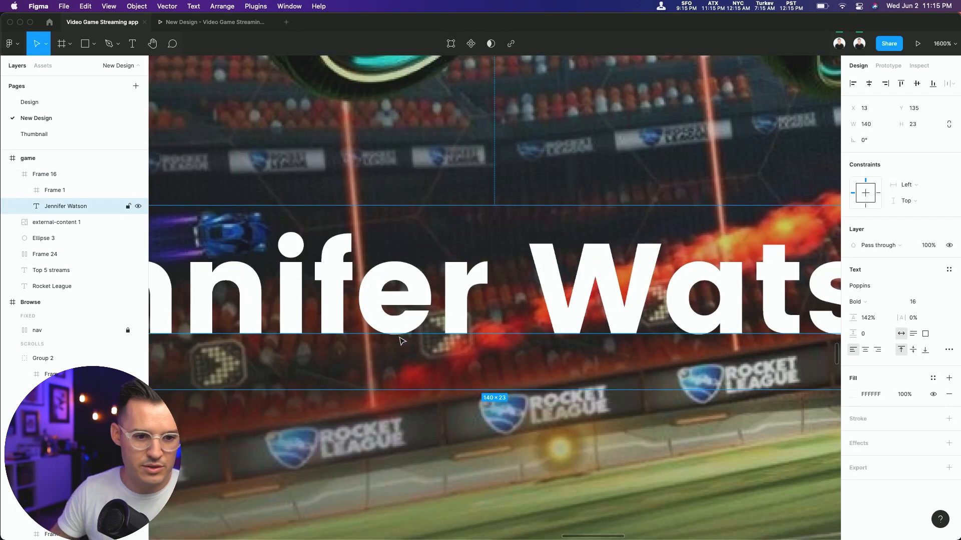
Step: Paste the "Top 5 streams" text into the card's frame and position it beneath the streamer's name at X 13, Y 160
click(64, 174)
key(super+v)
key(shift+0)
scroll(510, 258, right, 2)
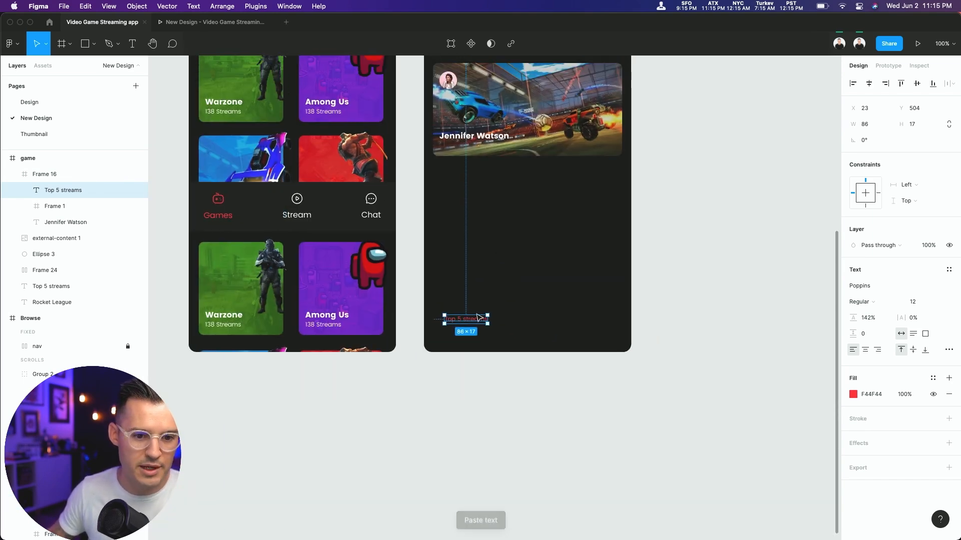
drag(479, 313, 479, 143)
scroll(433, 114, up, 5)
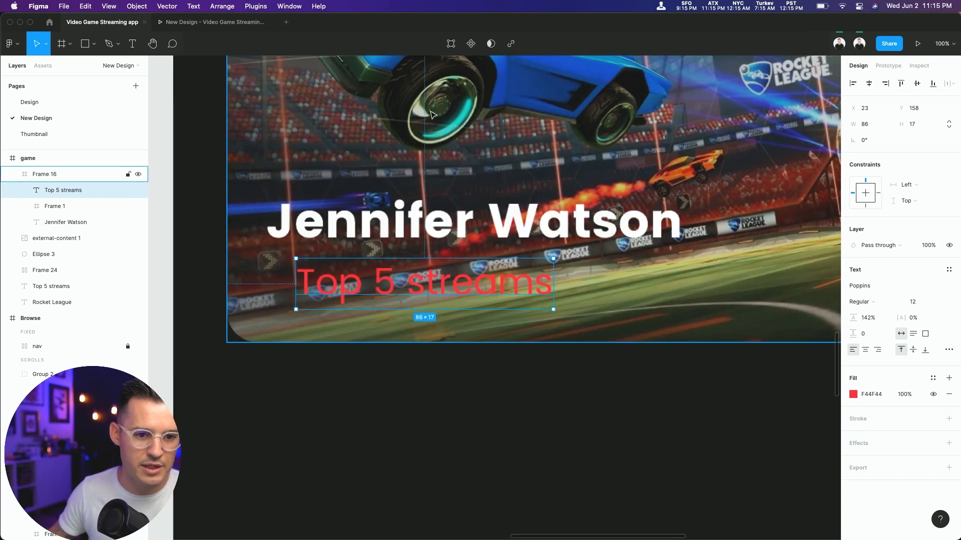
scroll(433, 114, up, 2)
scroll(433, 114, left, 2)
drag(466, 314, 436, 320)
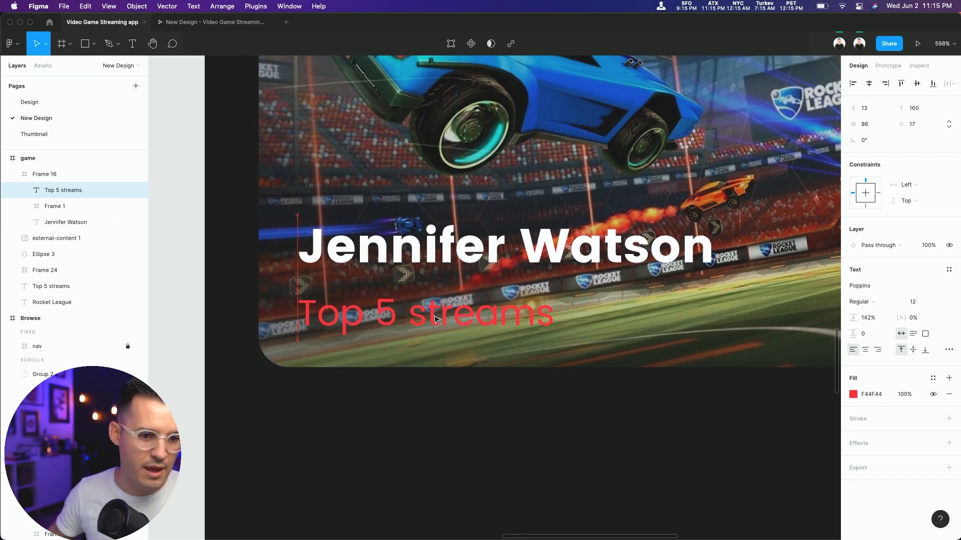
Step: Recolor the pasted text inside the card to white FFFFFF and change it to "176 watching"
double_click(436, 319)
click(853, 394)
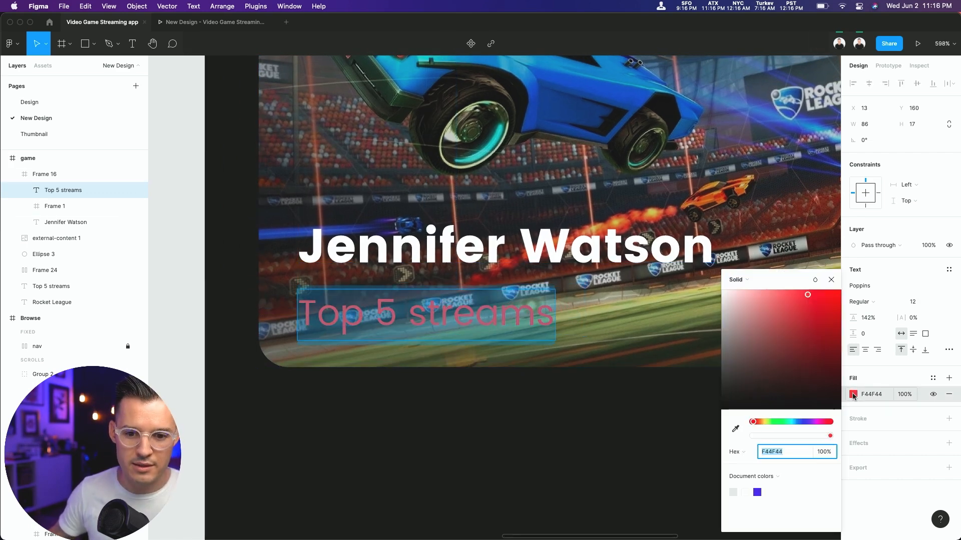
text(fff)
key(Return)
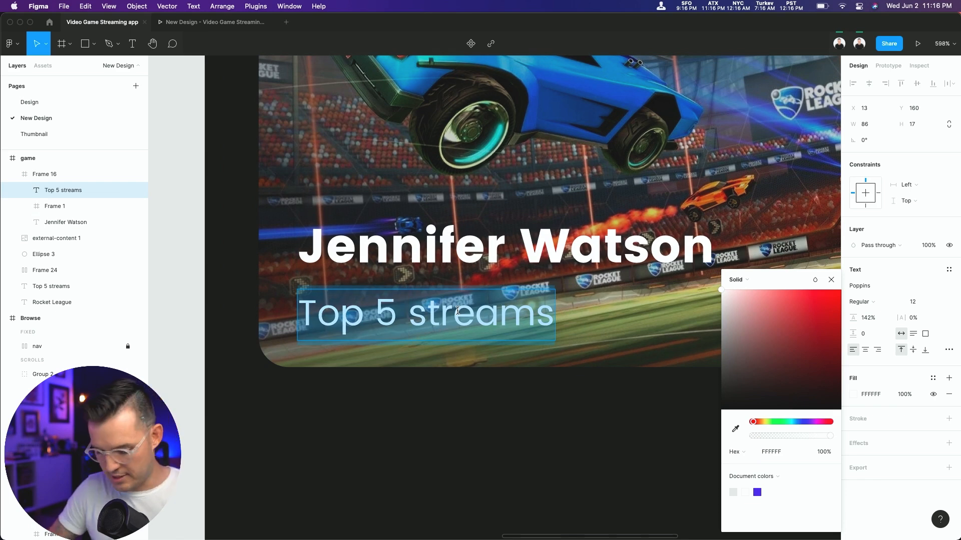
text(176 watching)
key(Escape)
key(super+minus)
key(super+minus)
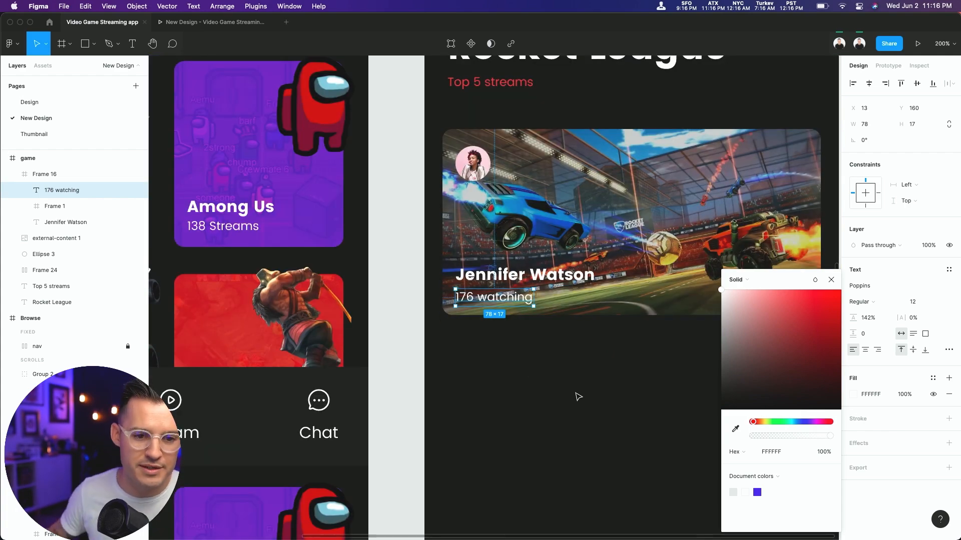
key(Escape)
Step: Paste a copy of the Sports badge into the card and place it near the upper-right corner at X 259, Y 24
scroll(506, 276, up, 4)
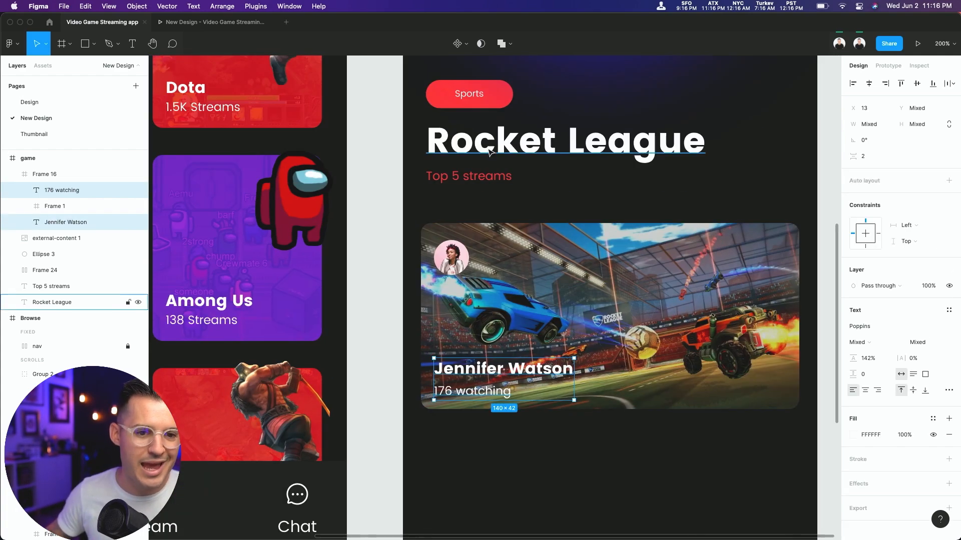
click(483, 104)
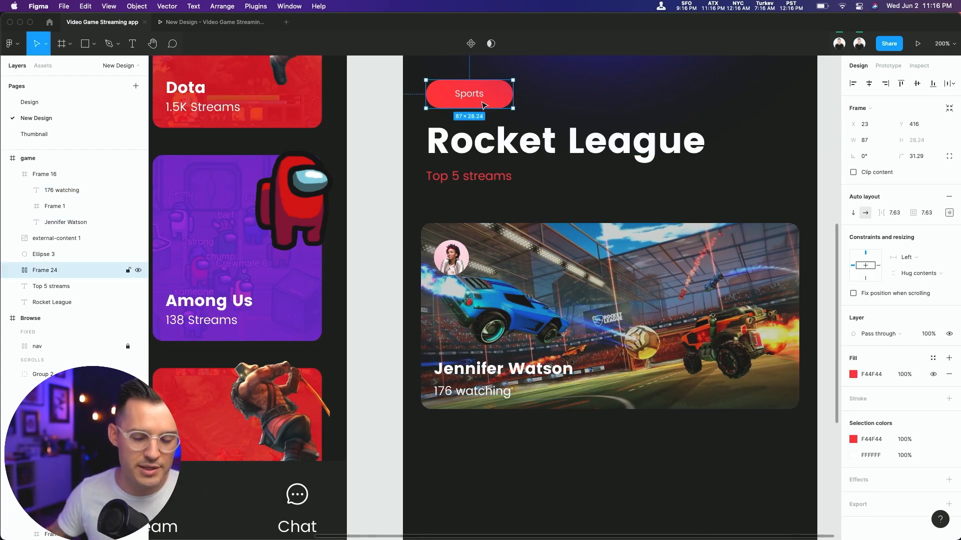
click(533, 373)
key(super+v)
drag(502, 490, 738, 107)
Step: Change the copied badge's label to "Live" and center its text
double_click(727, 108)
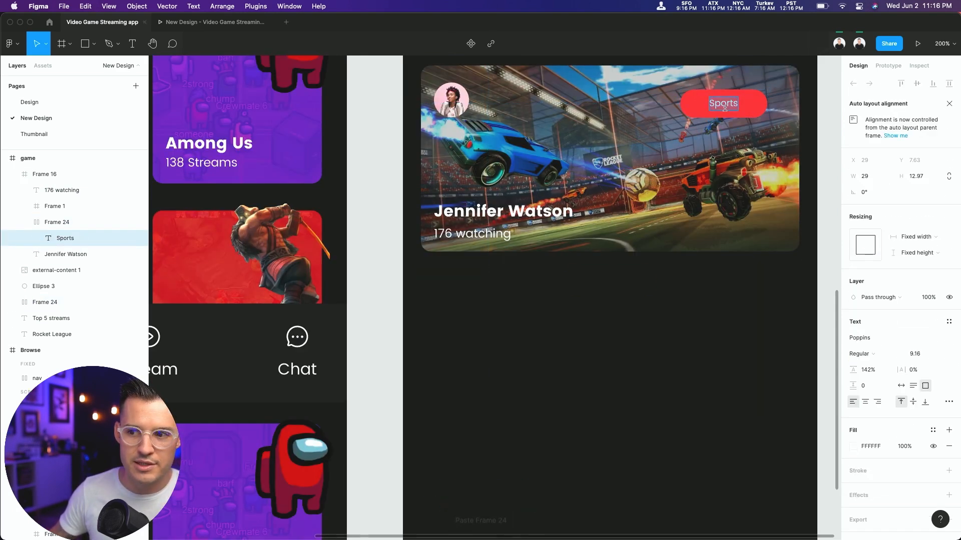
double_click(727, 108)
text(Live)
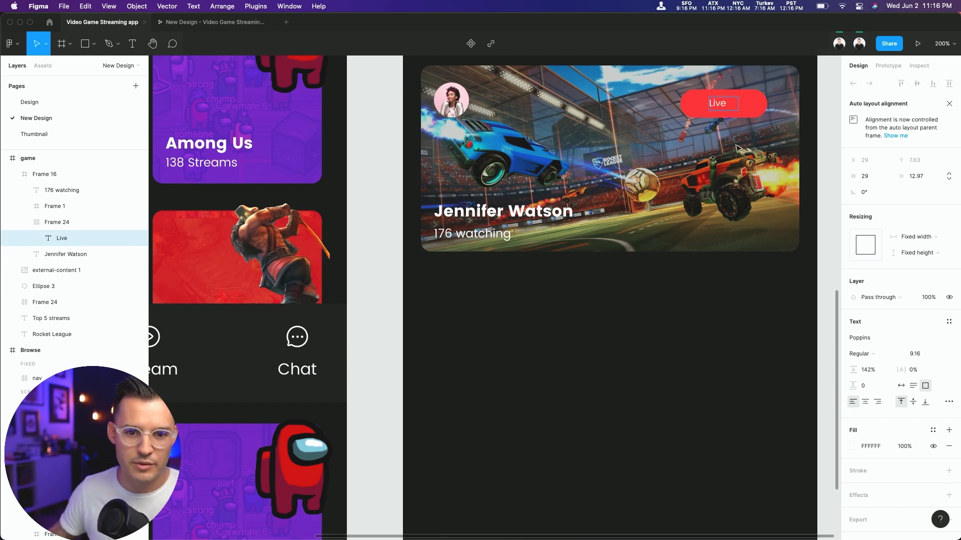
key(Escape)
click(865, 403)
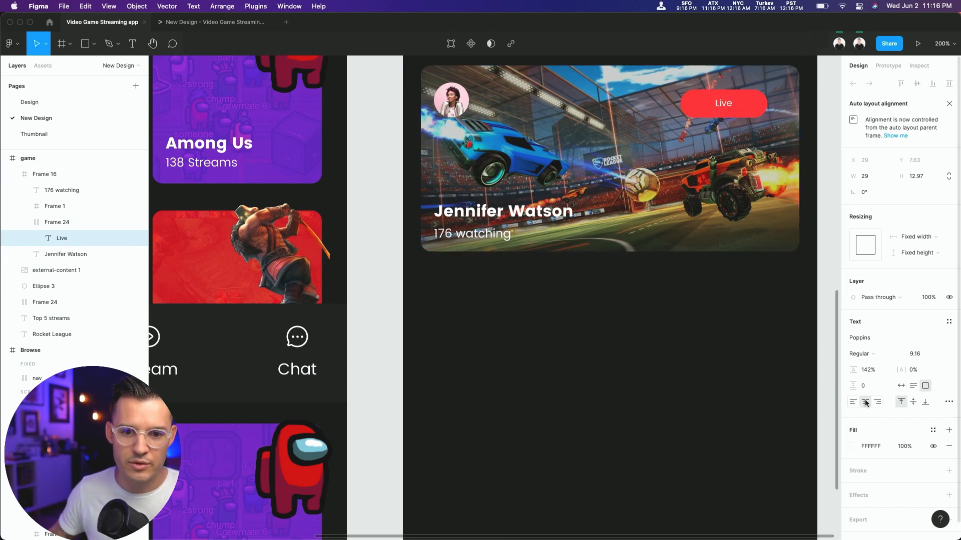
Step: Shrink the Live badge to 57 × 20 and place it in the card's upper-right corner at X 306, Y 17
click(754, 116)
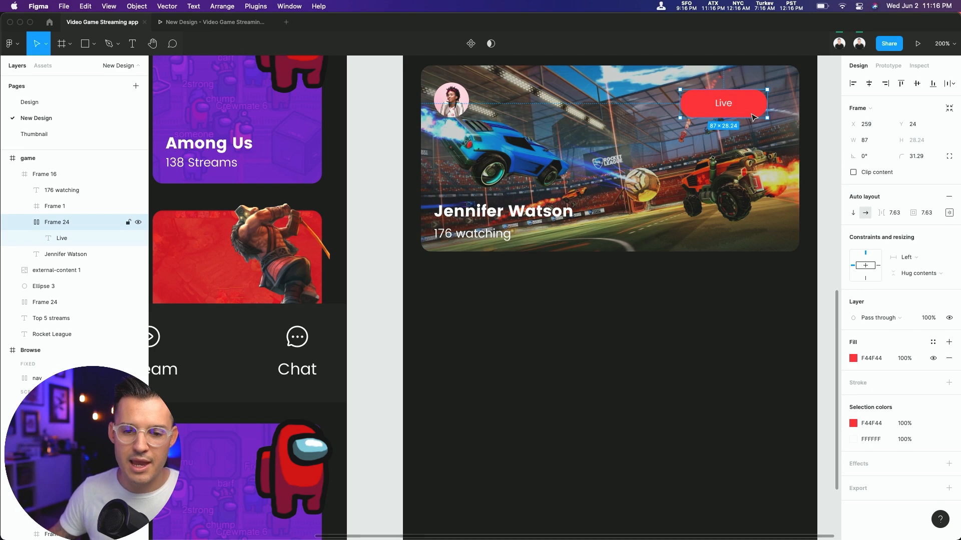
drag(770, 105, 767, 106)
mouse_move(765, 105)
mouse_down()
mouse_move(740, 94)
mouse_move(732, 111)
mouse_move(676, 102)
mouse_move(763, 102)
mouse_up()
click(732, 111)
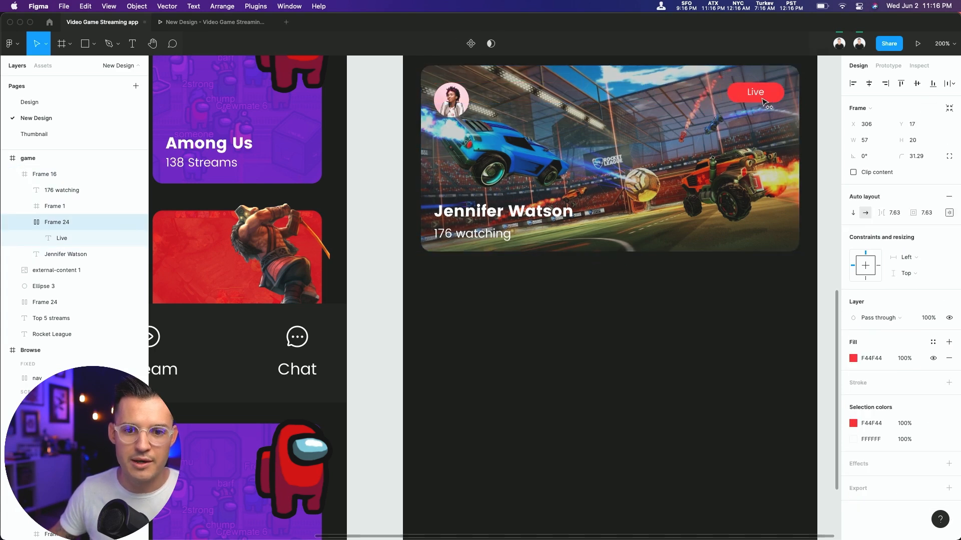
Step: Extend the game frame downward to a height of 1551 to make room for more stream cards
click(658, 313)
drag(668, 153, 680, 244)
key(super+z)
key(shift+0)
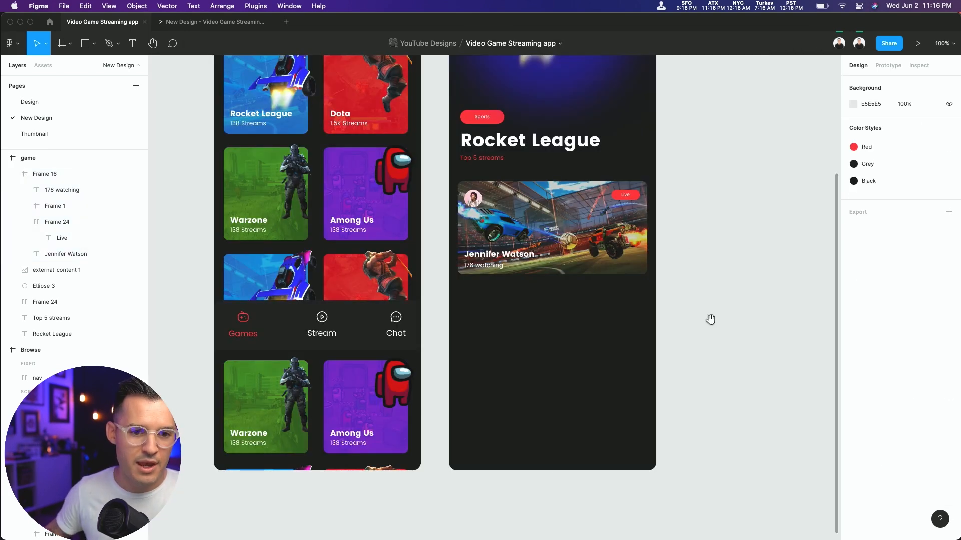
scroll(704, 316, up, 2)
key(super+minus)
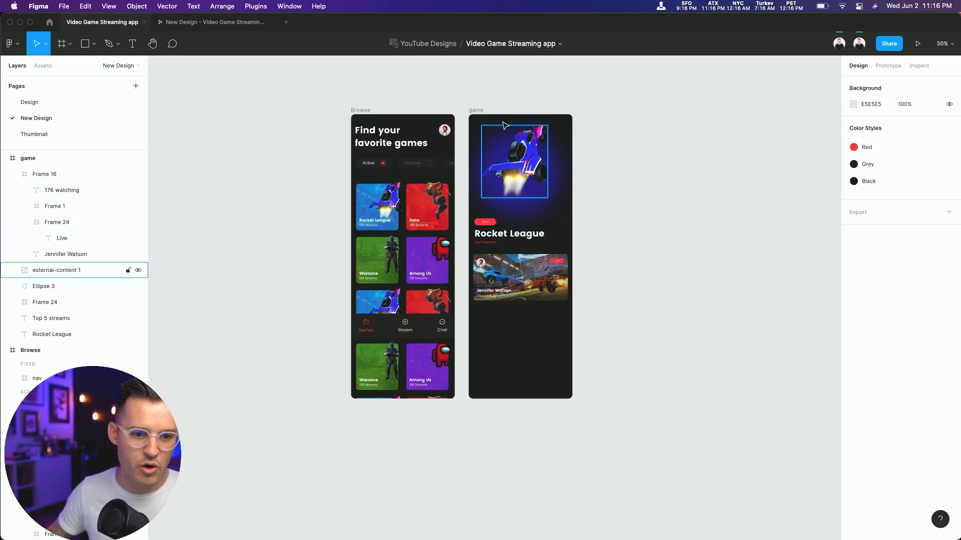
click(475, 111)
drag(534, 400, 533, 503)
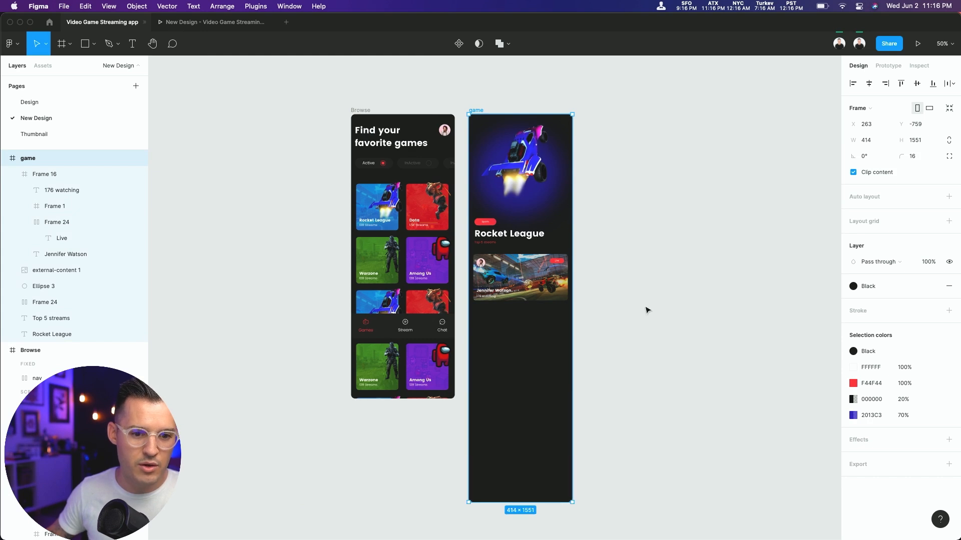
Step: Stack four copies of the stream card below the original, with gaps of about 30 px between cards
click(528, 281)
drag(528, 280, 528, 335)
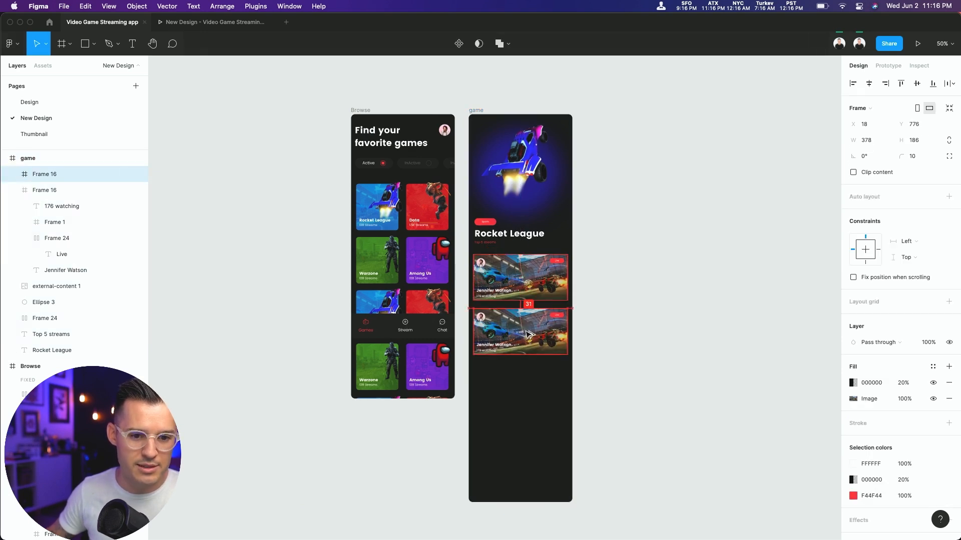
key(super+d)
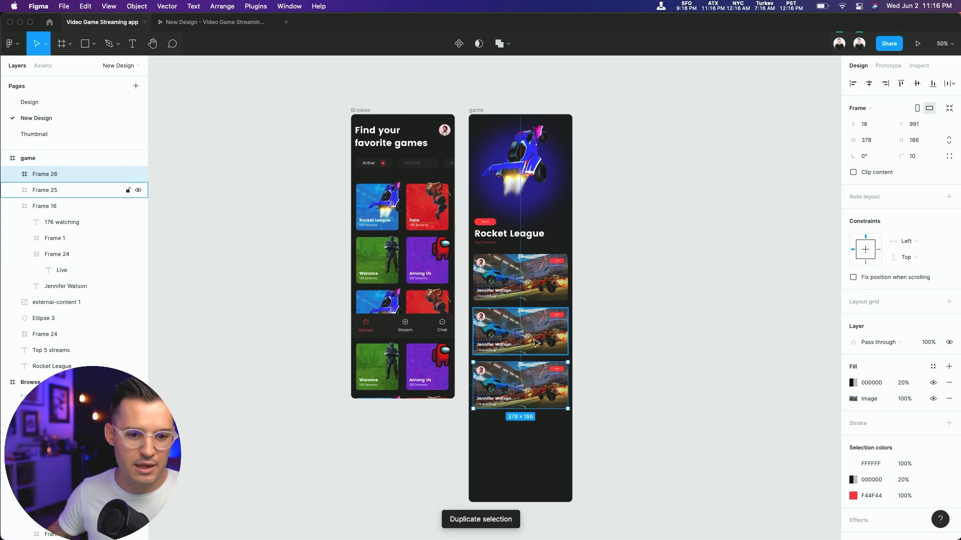
key(super+d)
key(super+d)
click(624, 307)
Step: Replace the second stream card's image fill with rl3.jpg from the streaming-video folder in Finder
scroll(624, 307, down, 2)
click(502, 279)
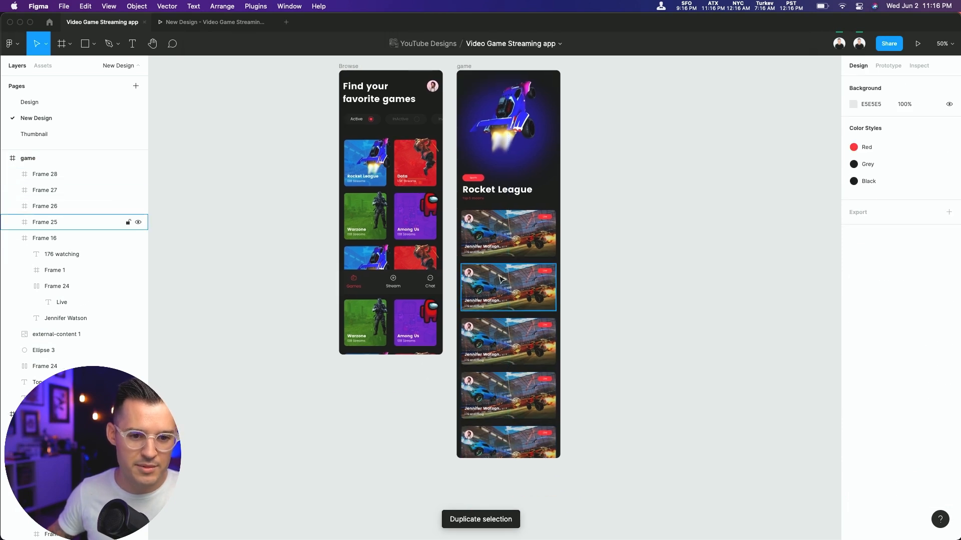
key(super+Tab)
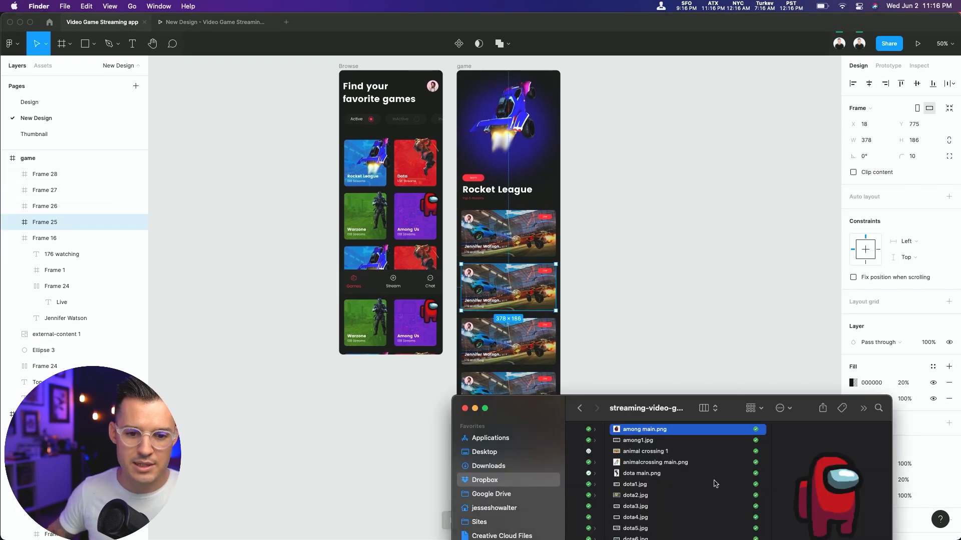
drag(668, 418, 227, 111)
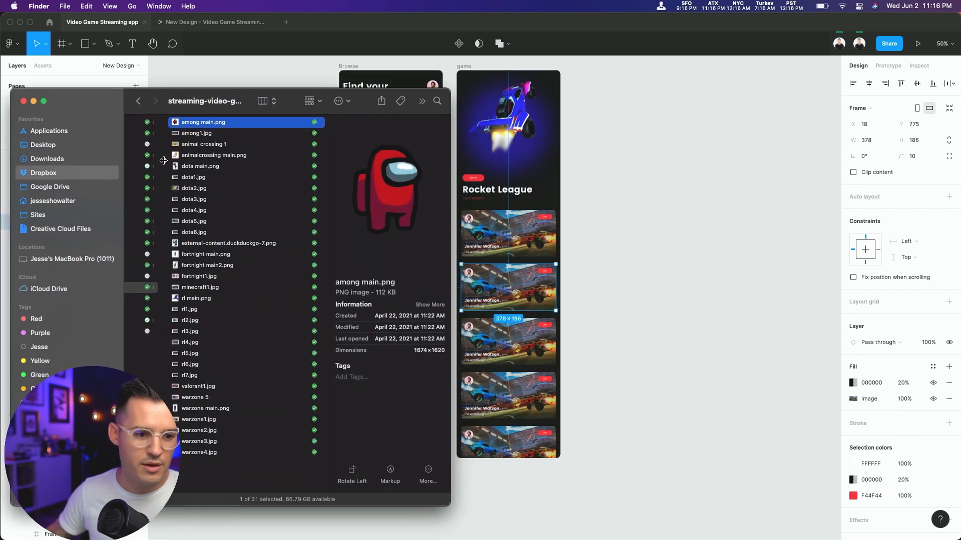
click(208, 333)
drag(207, 334, 860, 400)
Step: Replace the third stream card's image fill with rl4.jpg and the fourth card's with the purple and teal car image
click(523, 332)
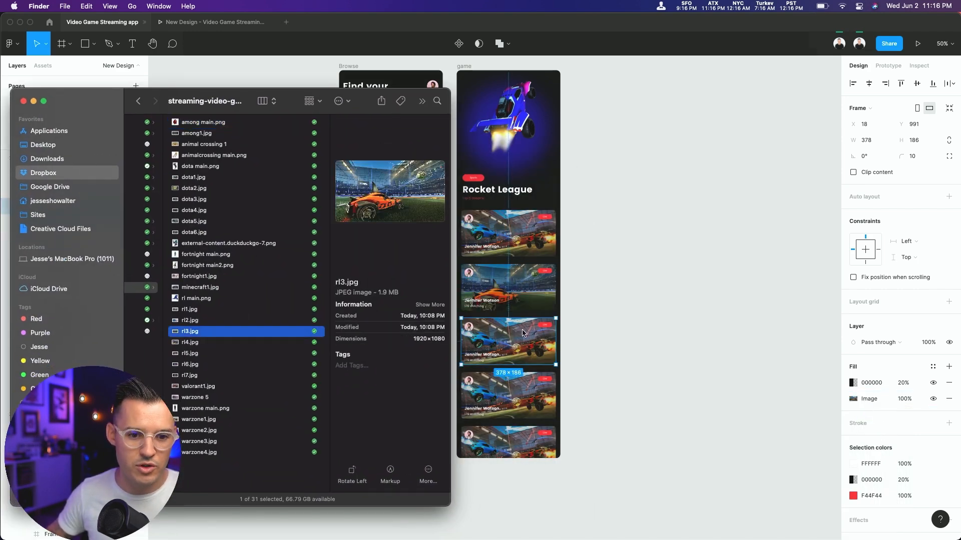
drag(187, 345, 865, 400)
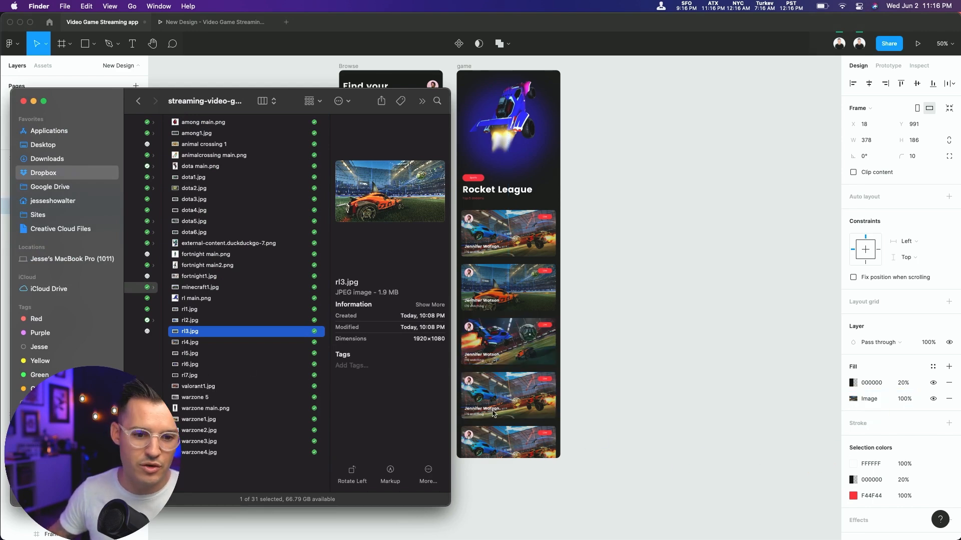
click(521, 395)
drag(224, 354, 869, 402)
drag(323, 374, 807, 399)
Step: Replace the fifth stream card's image fill with the Rocket League Tournaments artwork and return to the Figma canvas
click(502, 442)
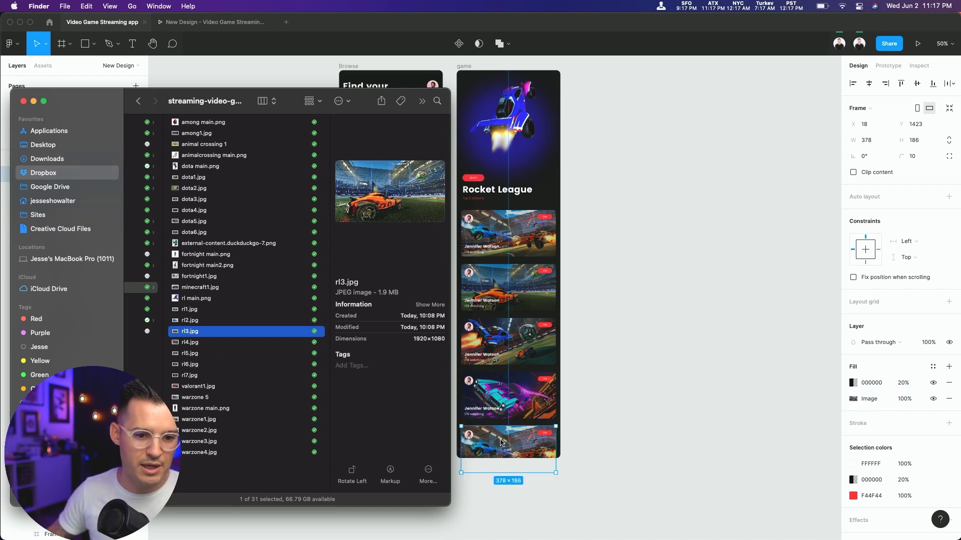
drag(434, 389, 877, 402)
click(664, 376)
drag(637, 330, 697, 373)
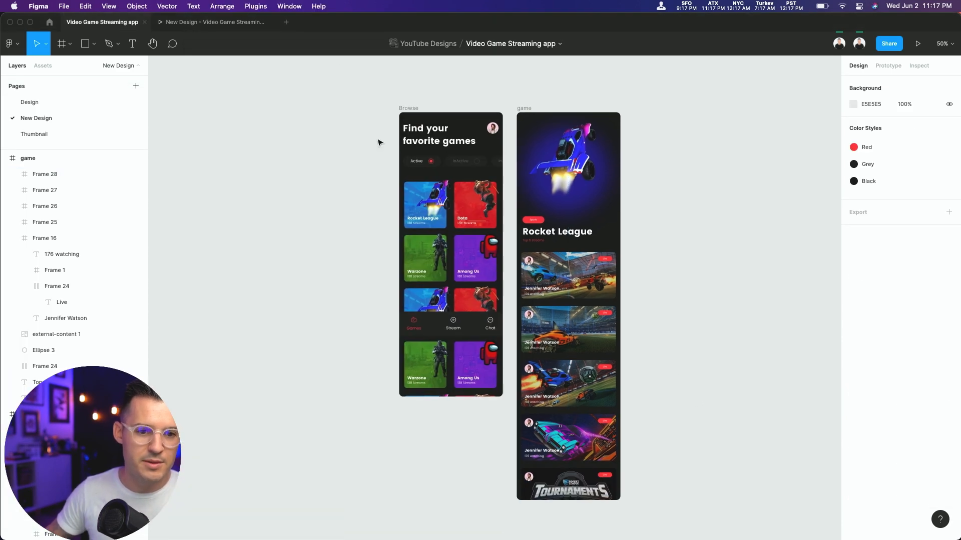
Step: Create a prototype connection from the Rocket League card on the Browse screen to the game frame
scroll(650, 255, up, 5)
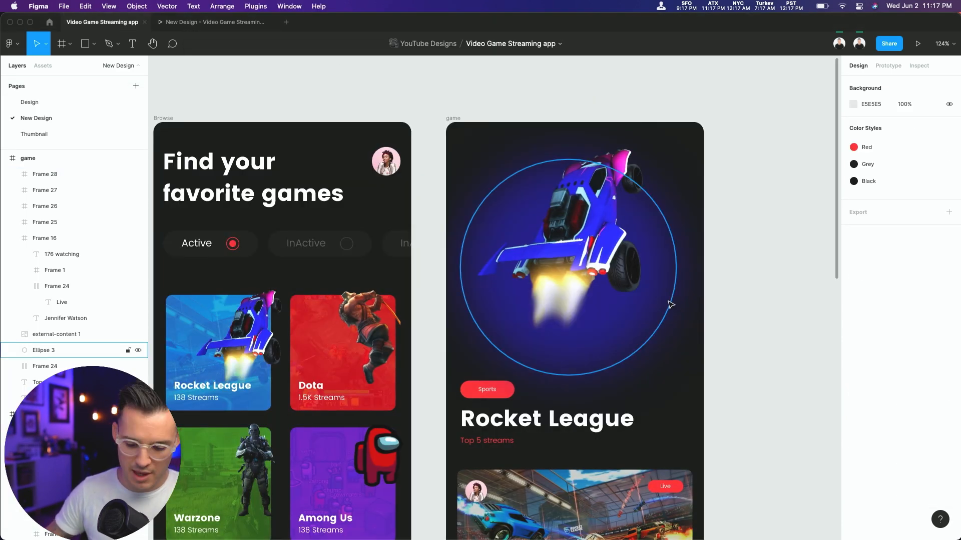
scroll(366, 107, left, 1)
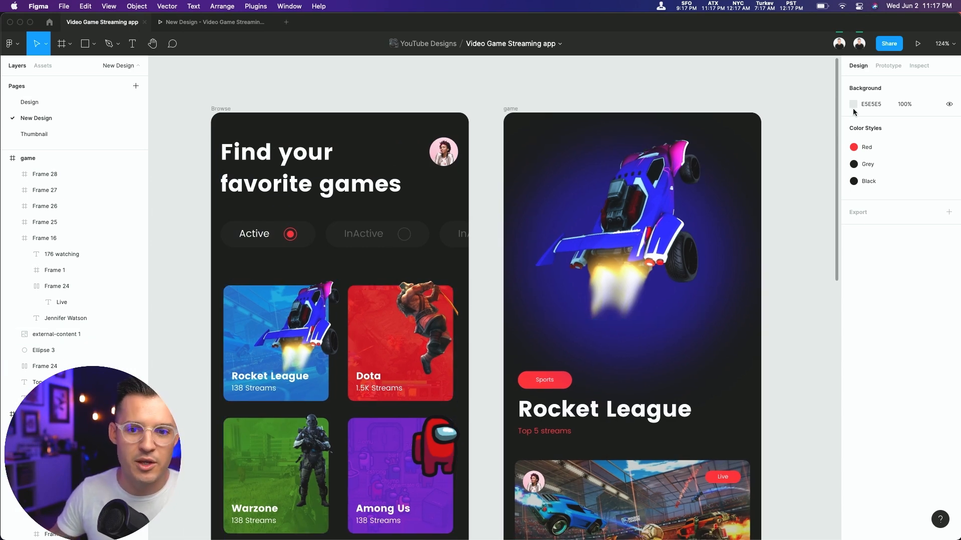
click(887, 65)
click(269, 371)
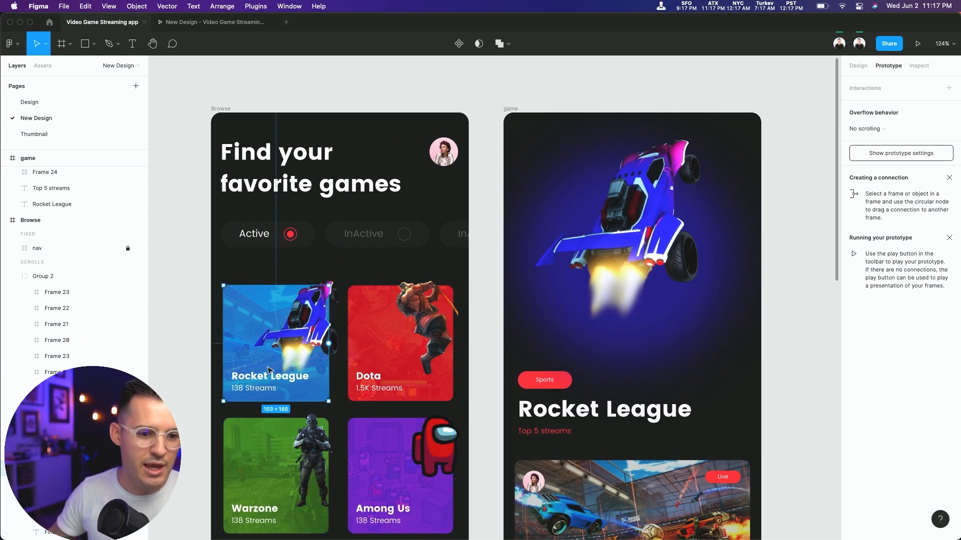
drag(329, 343, 516, 281)
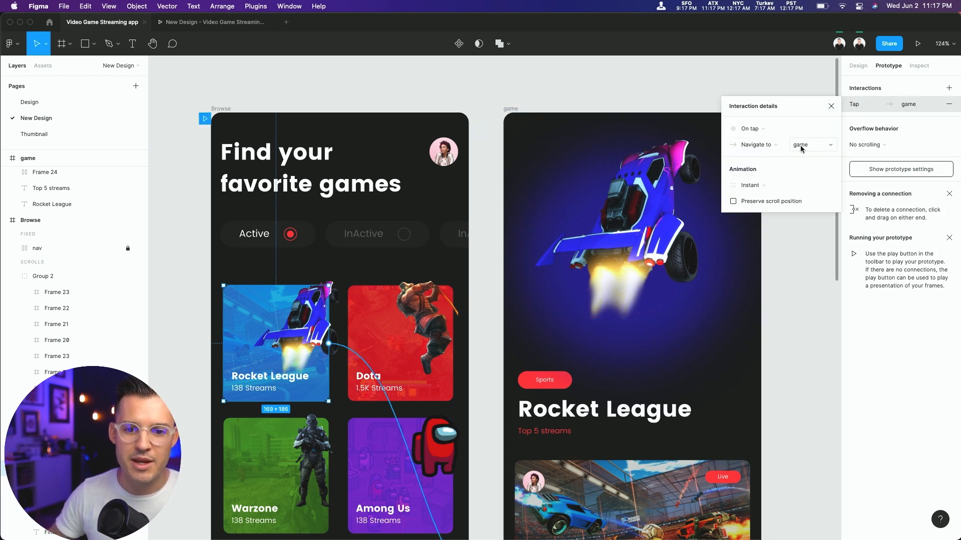
Step: Set the connection's animation to Move in and enable Smart animate matching layers
click(764, 188)
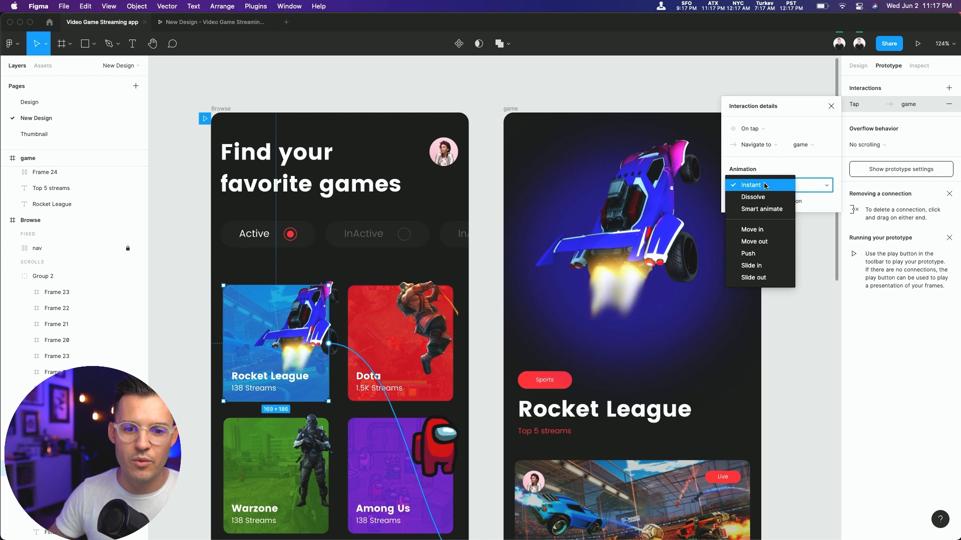
click(766, 230)
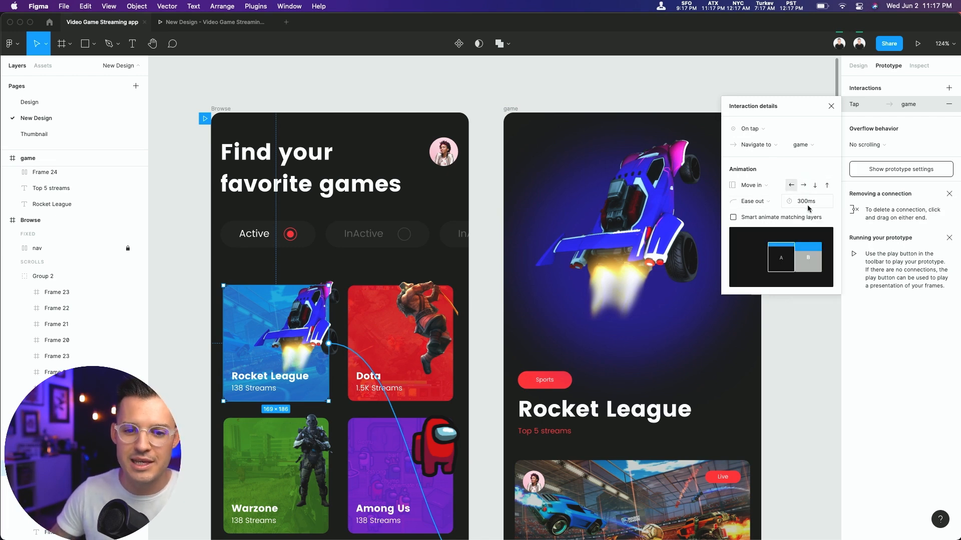
click(733, 217)
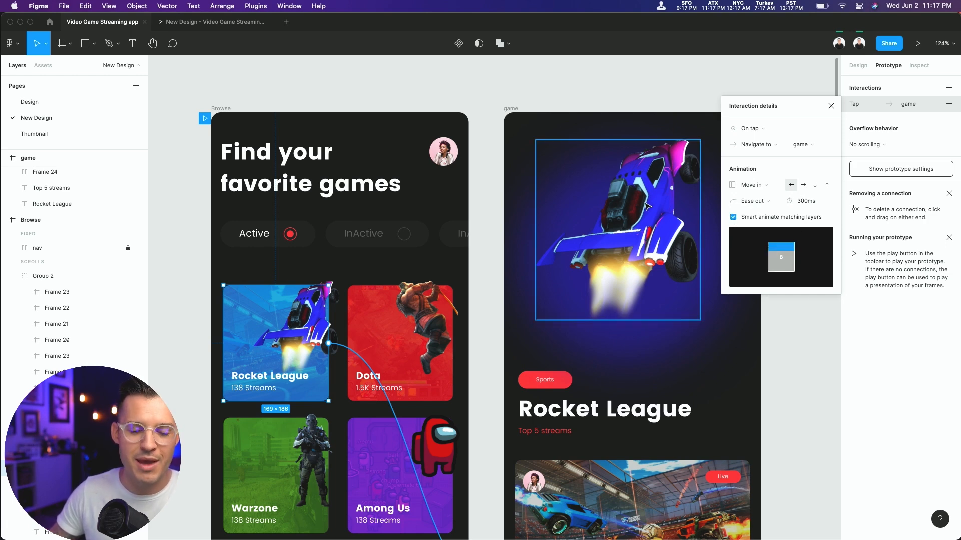
Step: Draw a left-pointing chevron about 11.5 × 23 with the Pen tool in the game frame's upper-left corner
click(506, 95)
scroll(544, 107, up, 10)
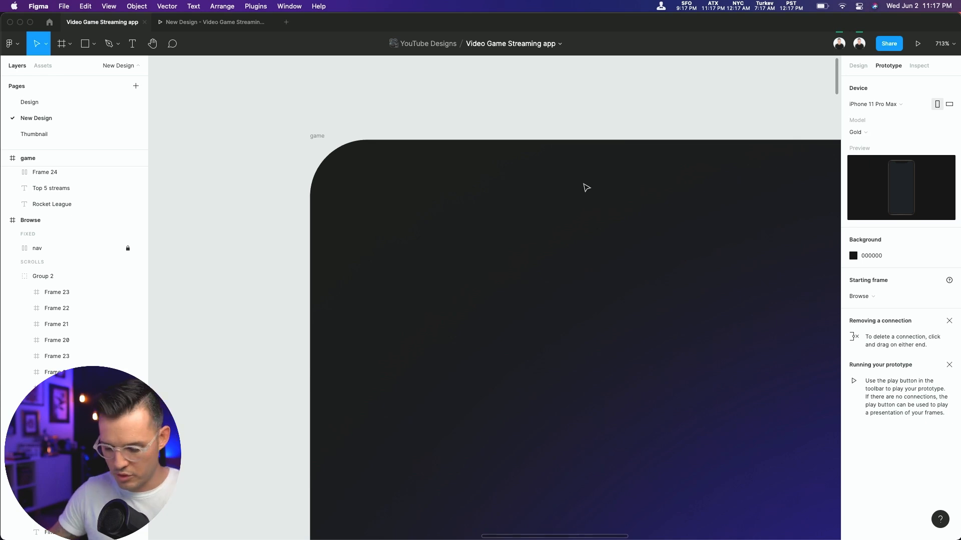
key(p)
click(451, 208)
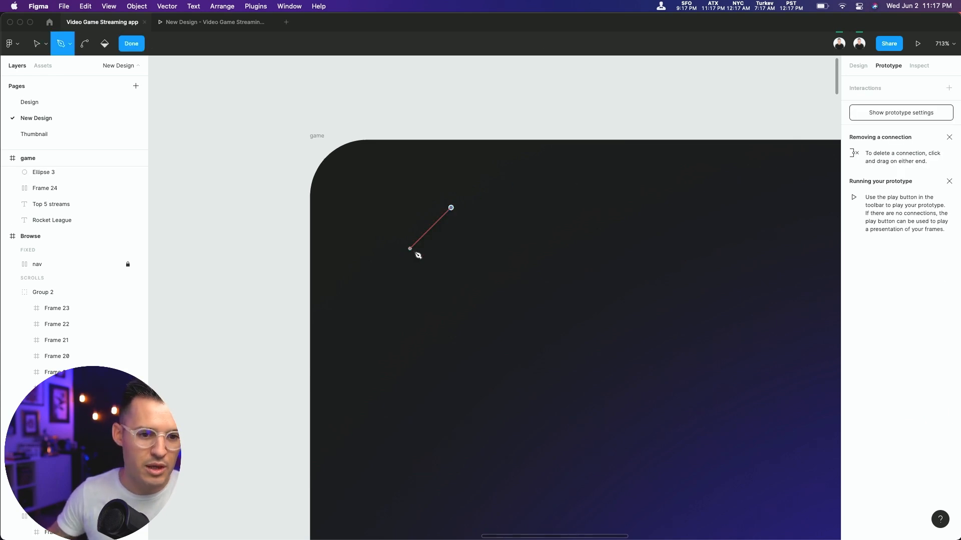
key(Escape)
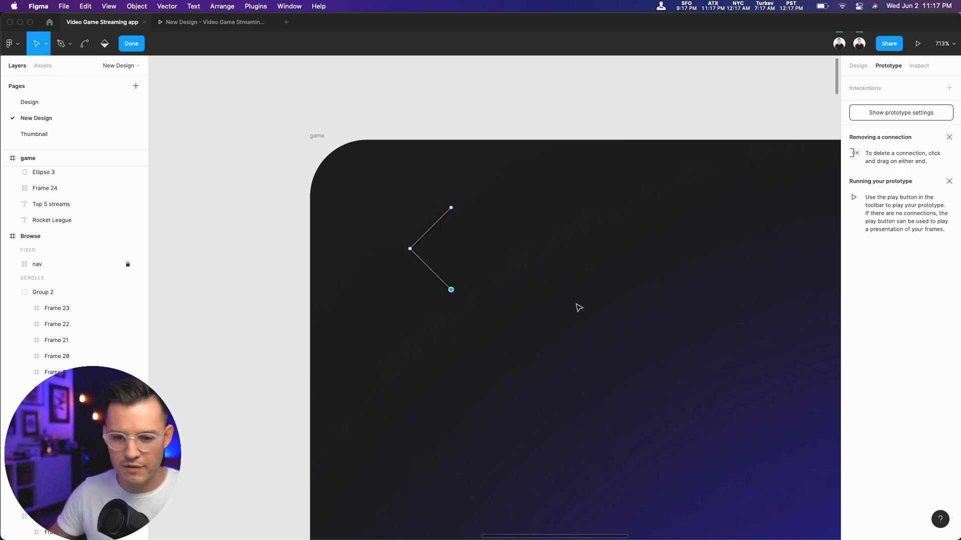
Step: Give the chevron a white FFFFFF stroke with a width of 3 and finish editing the vector
click(857, 67)
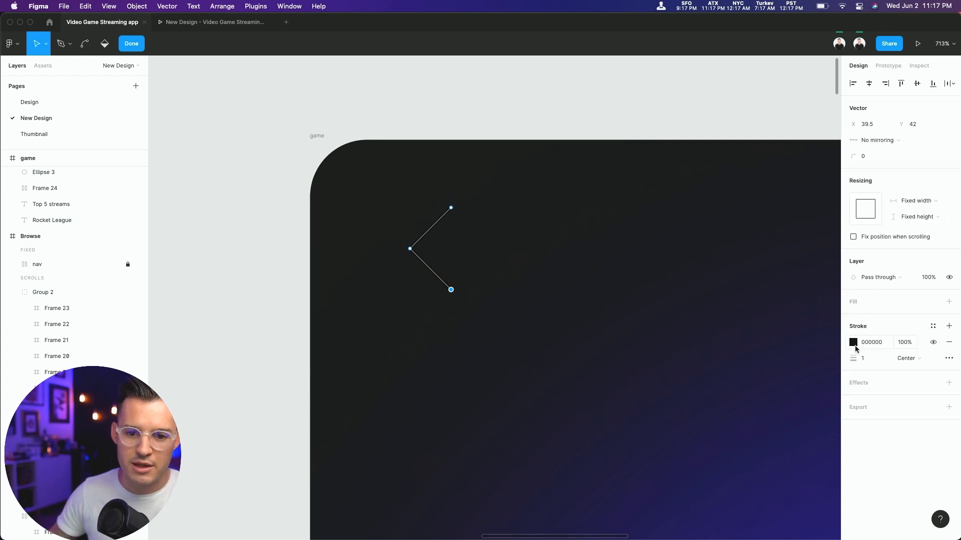
click(854, 342)
text(fff)
key(Return)
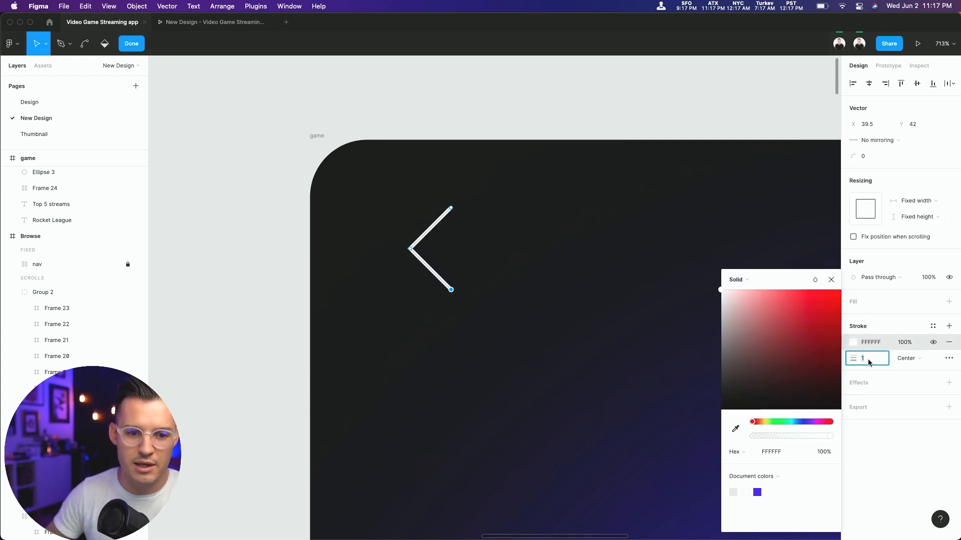
text(3)
key(Return)
scroll(690, 262, up, 1)
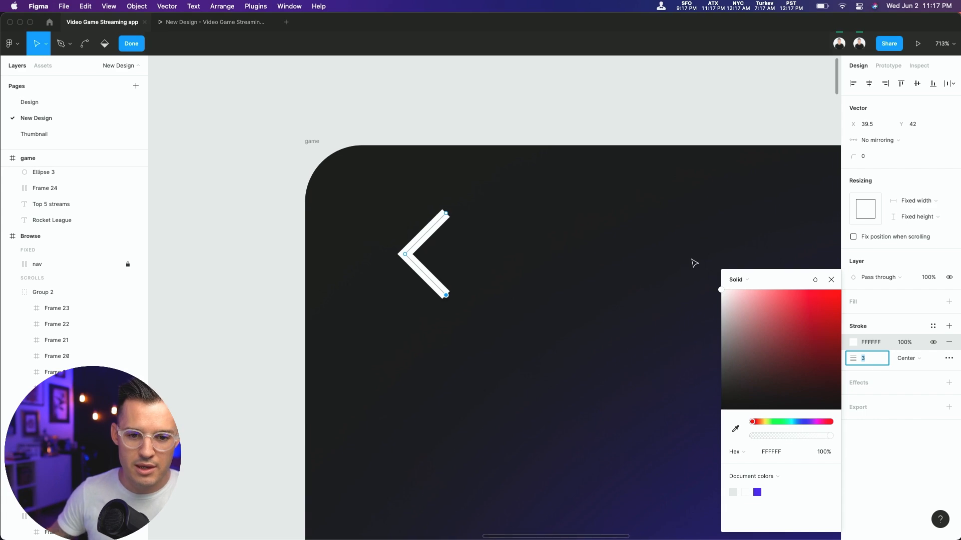
key(Escape)
Step: Move the back chevron to X 36, Y 33 in the game frame
scroll(669, 247, down, 10)
scroll(667, 245, up, 3)
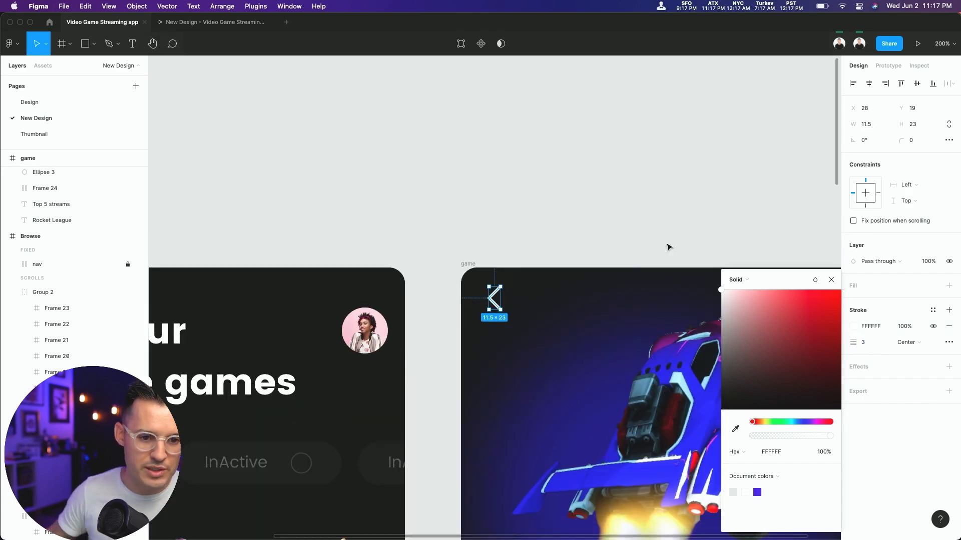
click(516, 318)
scroll(559, 144, down, 2)
drag(541, 137, 549, 151)
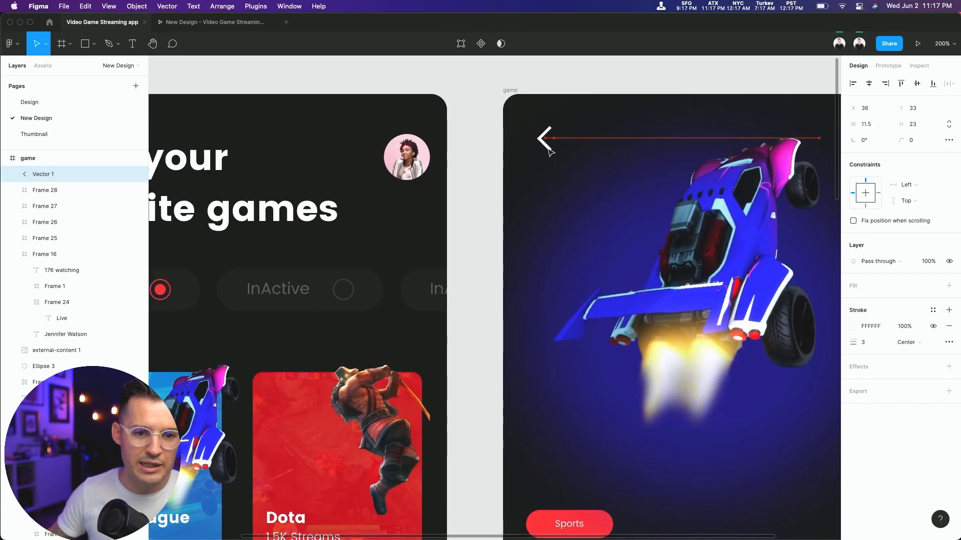
Step: Link the back chevron to the Browse frame in the prototype, with the Move in animation directed to the right
key(shift+e)
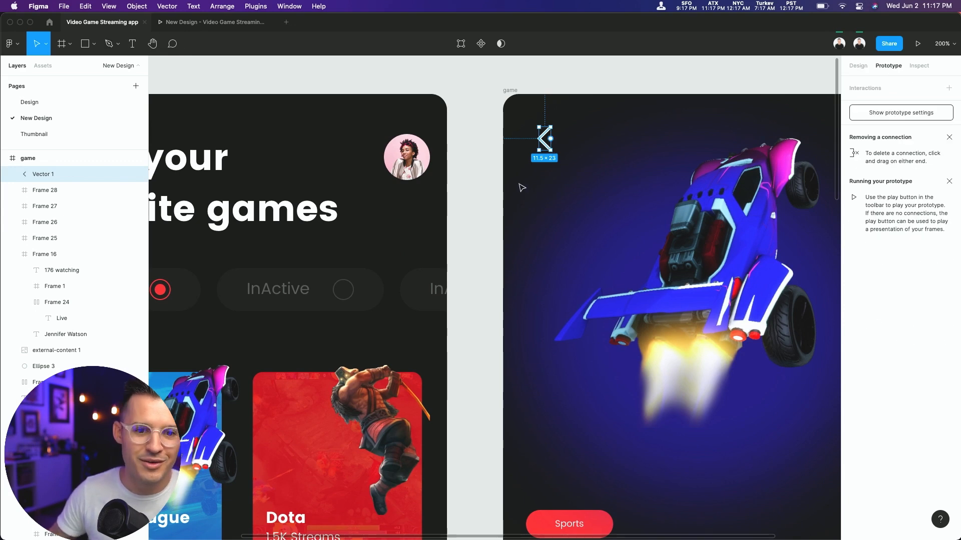
drag(550, 138, 506, 535)
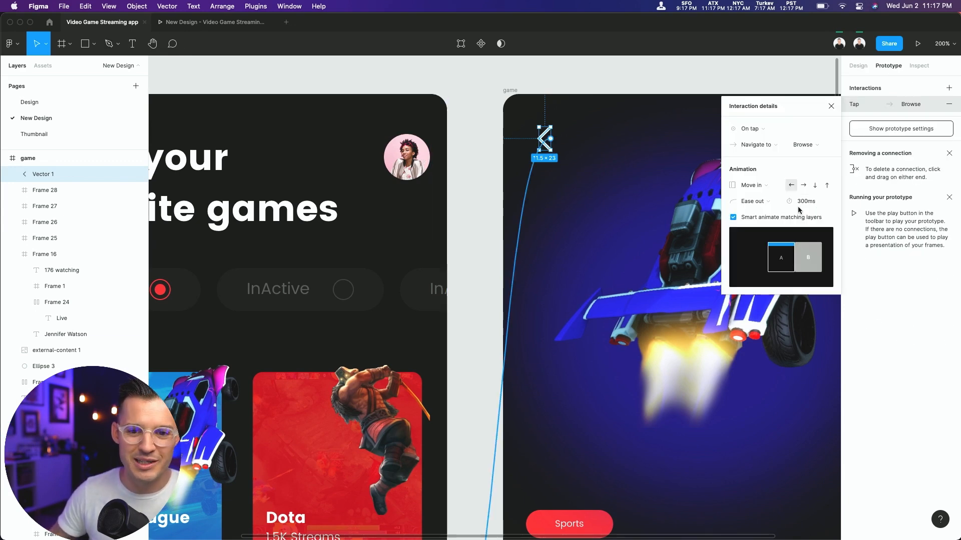
click(807, 187)
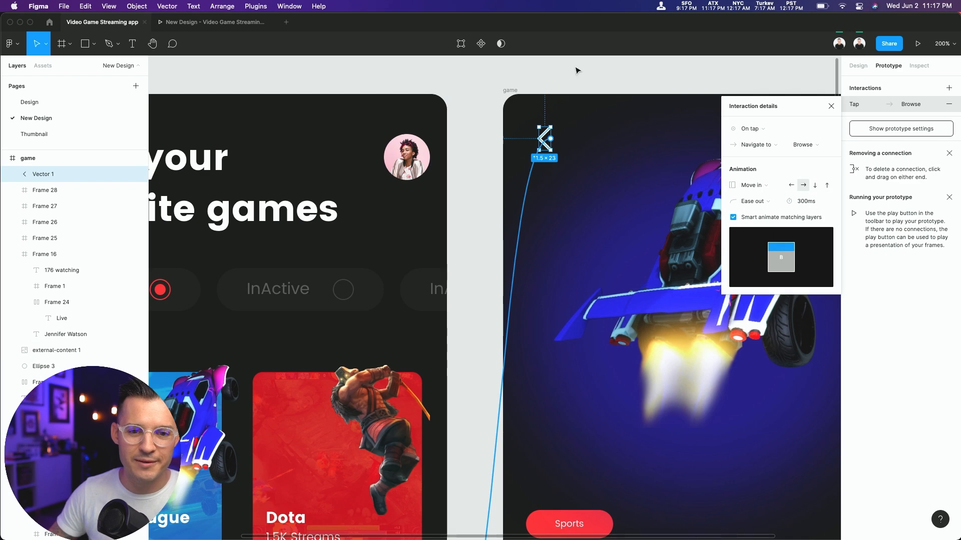
click(555, 71)
Step: Test the prototype by opening the Rocket League screen from its card and returning with the back chevron
key(shift+1)
click(237, 25)
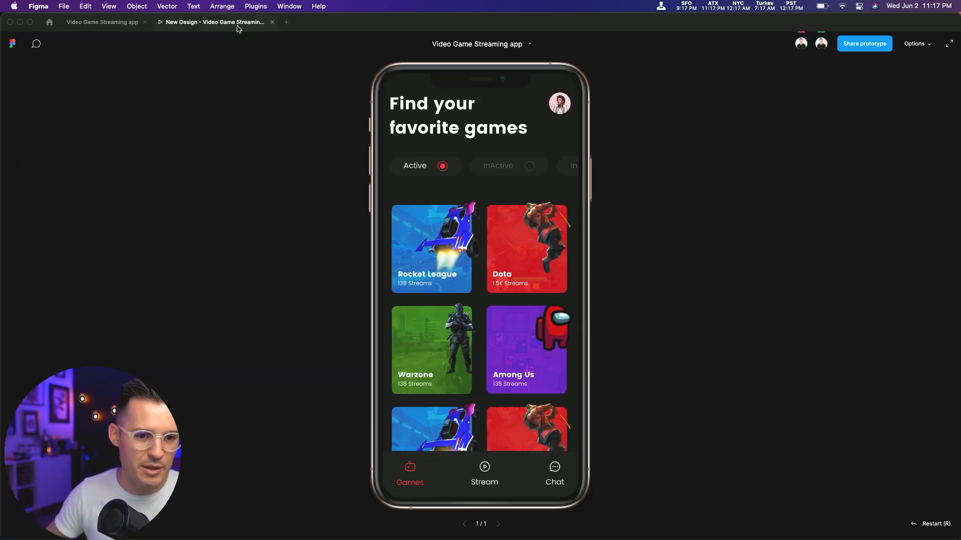
click(454, 249)
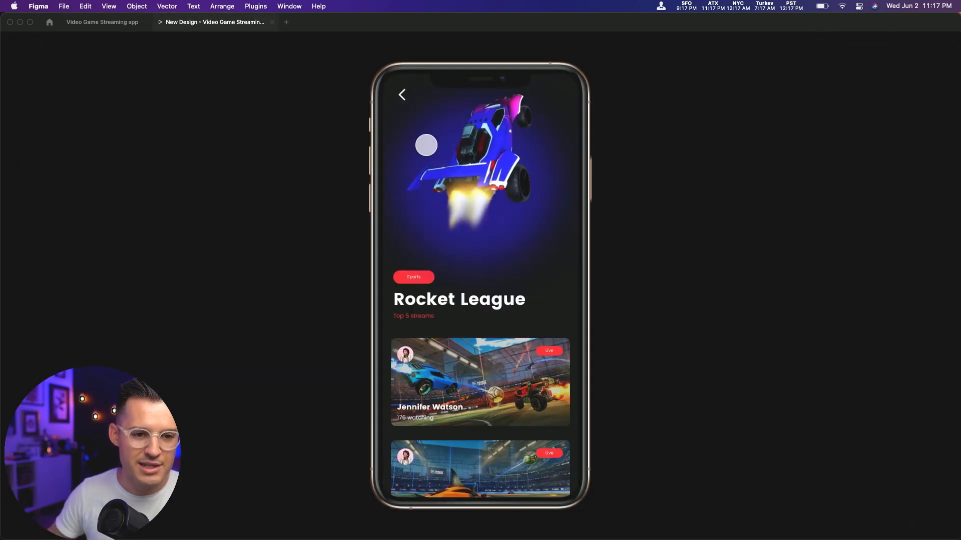
click(401, 96)
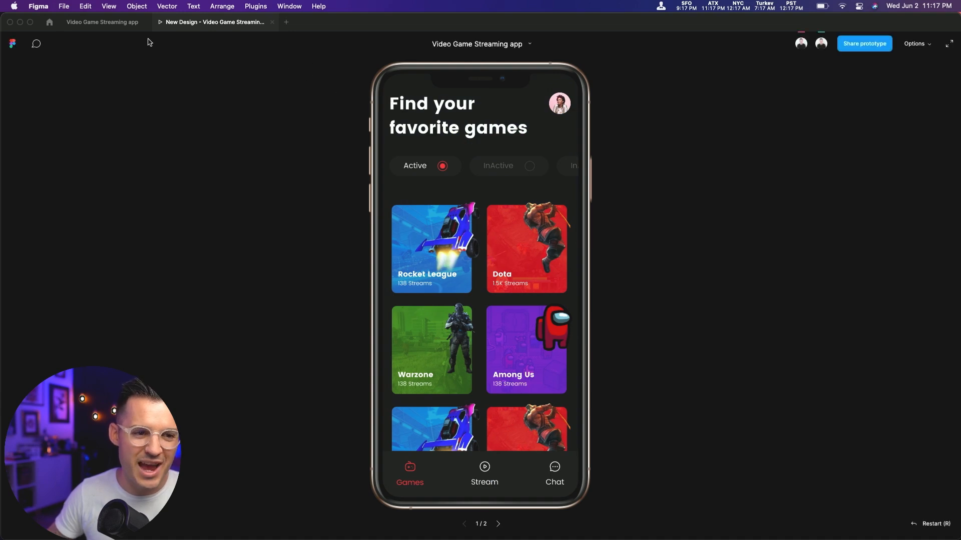
Step: Turn off smart animation of matching layers for the back chevron's link from the game frame to Browse
click(118, 24)
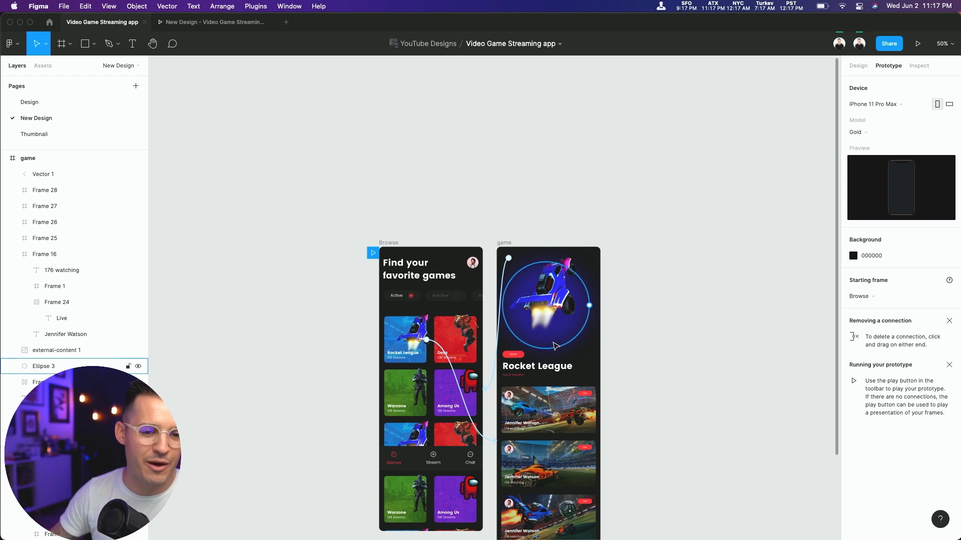
click(453, 374)
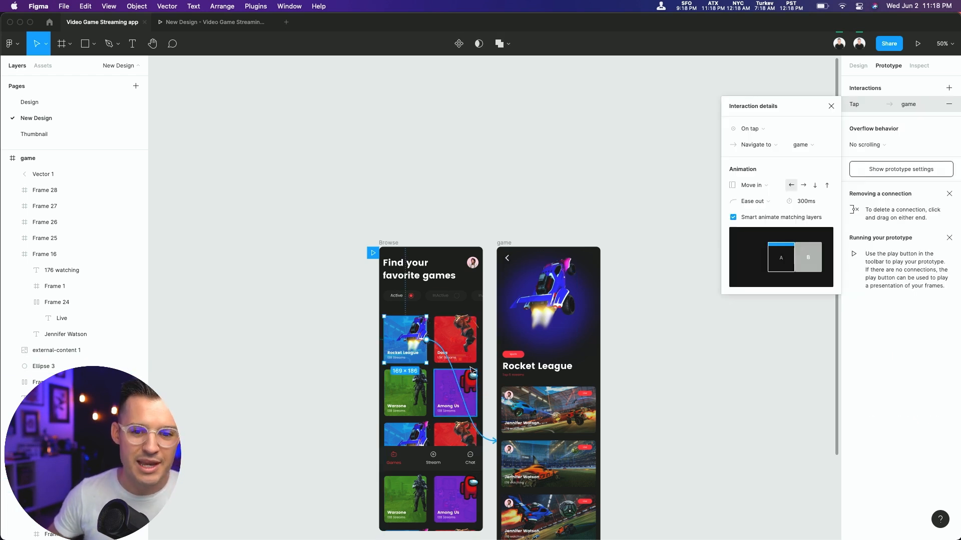
click(510, 244)
click(506, 275)
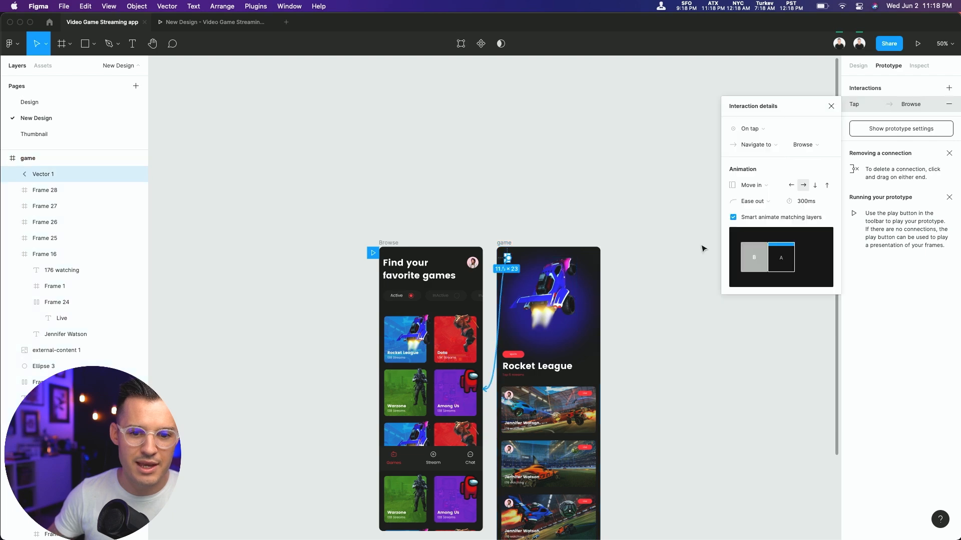
Step: Play the prototype, repeatedly opening the Rocket League screen from its card and returning with the back chevron
click(210, 22)
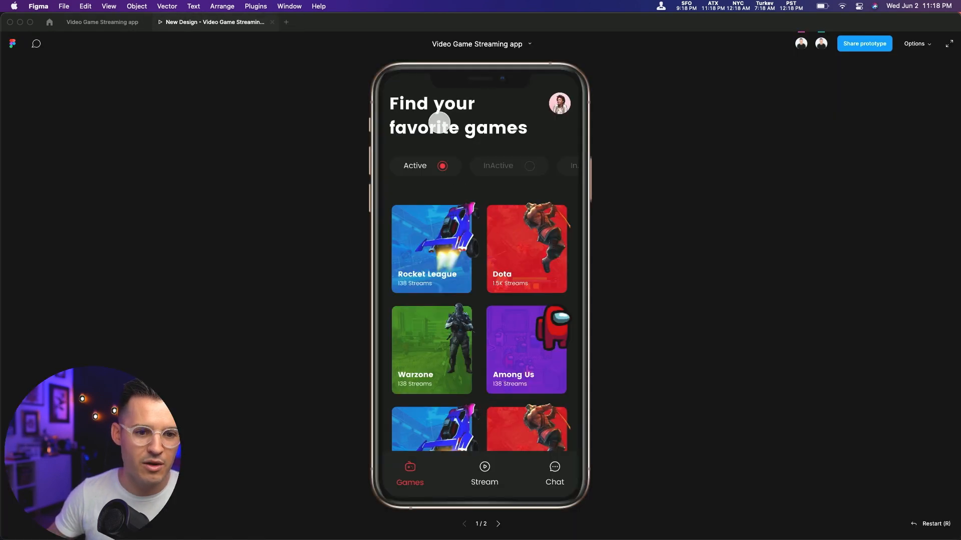
click(446, 232)
click(400, 95)
click(429, 250)
click(401, 95)
click(425, 253)
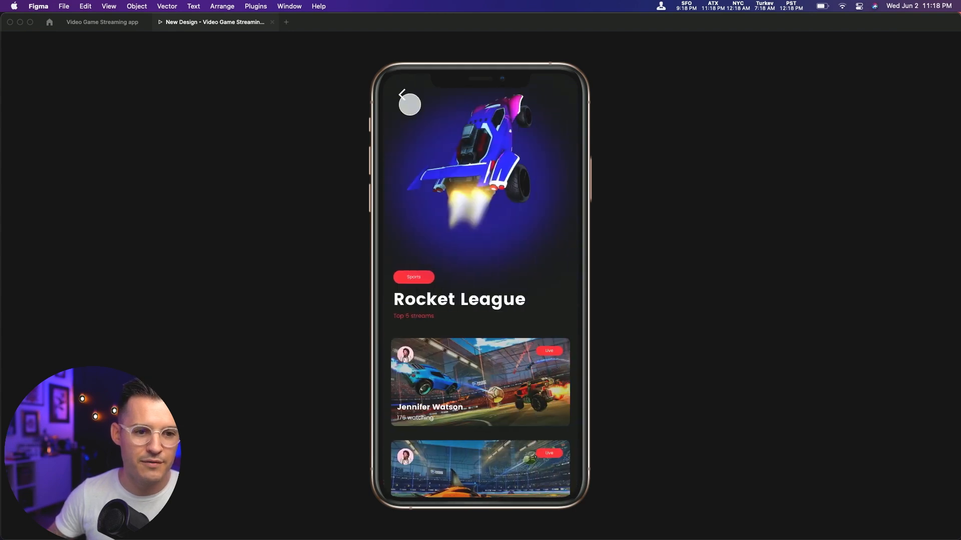
Step: Change the back chevron's transition to Browse to a Move out animation directed to the left
click(115, 22)
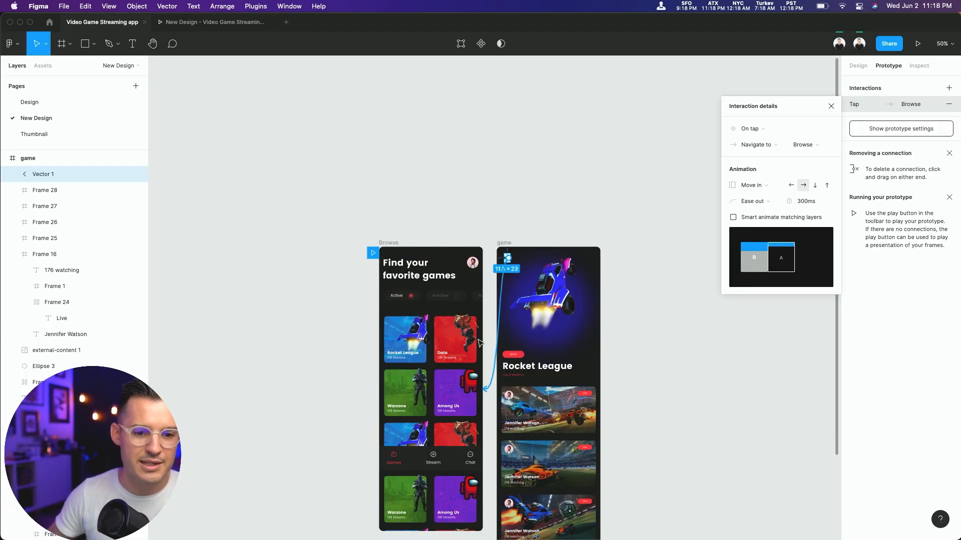
click(776, 187)
click(771, 197)
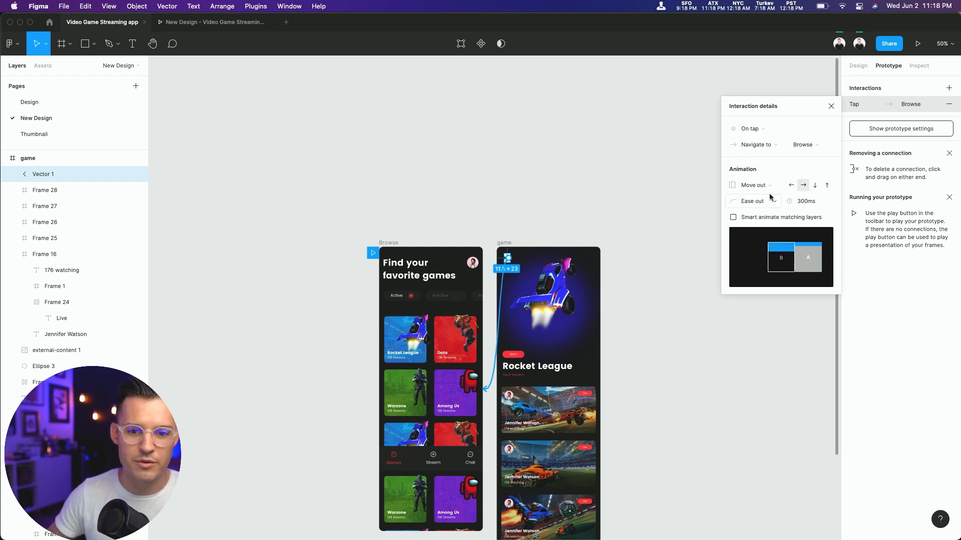
click(790, 187)
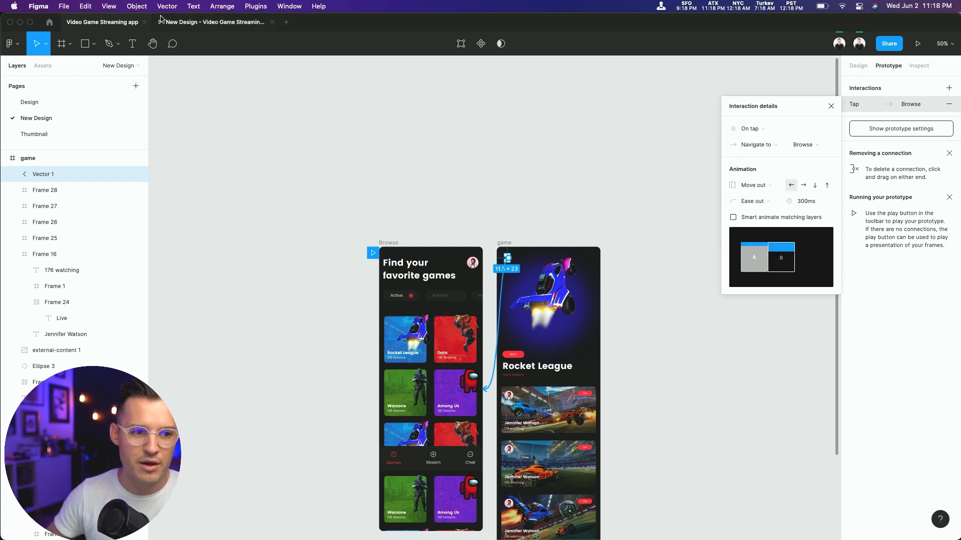
Step: Test the Move out transition by going back to Browse, reopening Rocket League and returning again
click(215, 24)
click(402, 95)
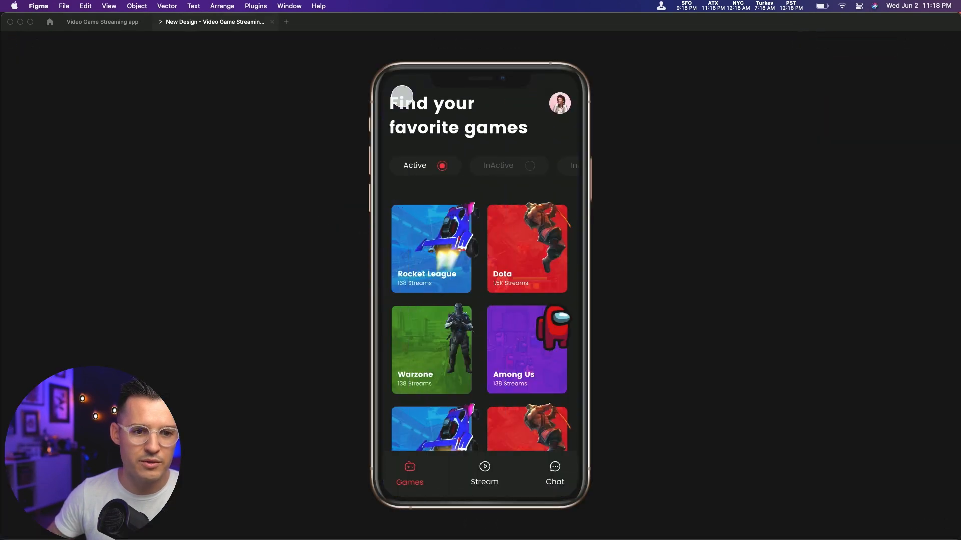
click(439, 251)
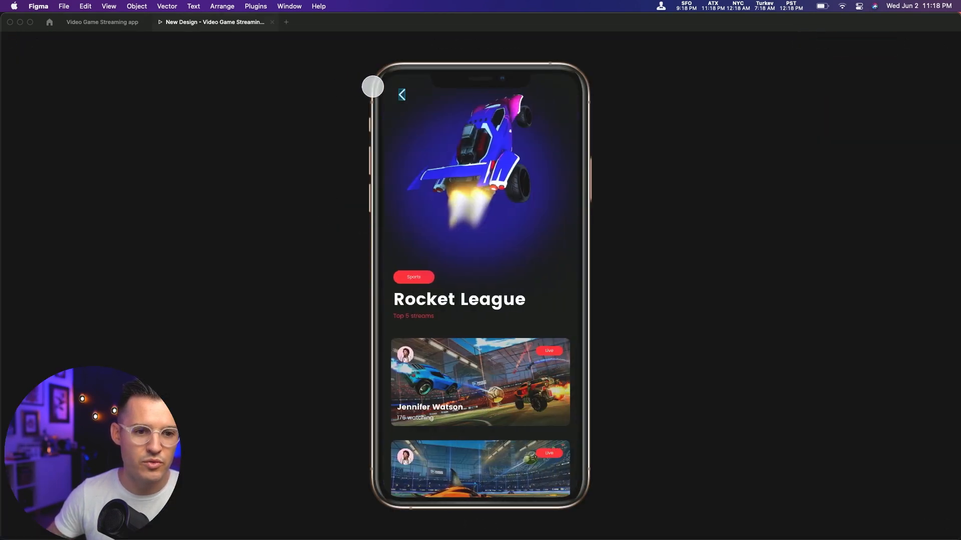
click(401, 93)
Step: Direct the back chevron's Move out animation to the right and test it between the Browse and Rocket League screens
click(102, 22)
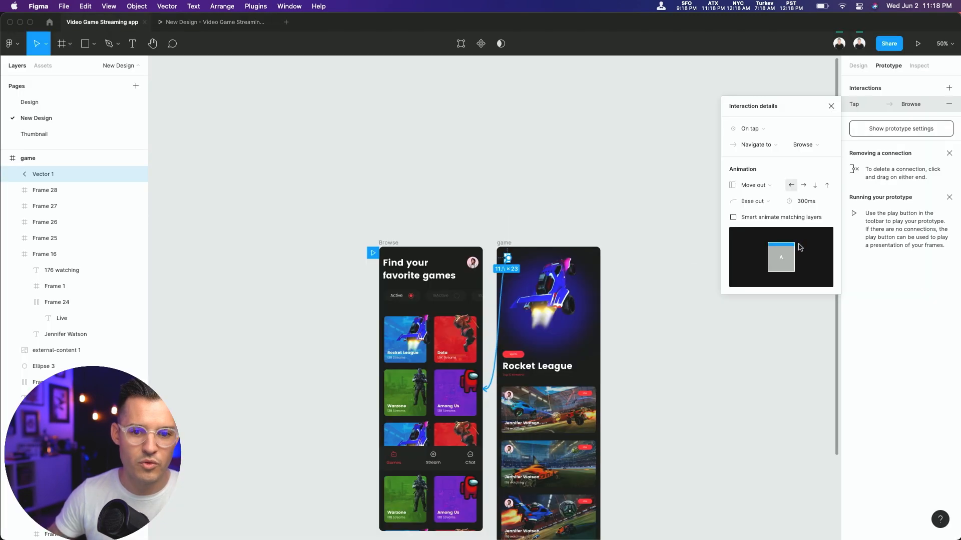
click(210, 22)
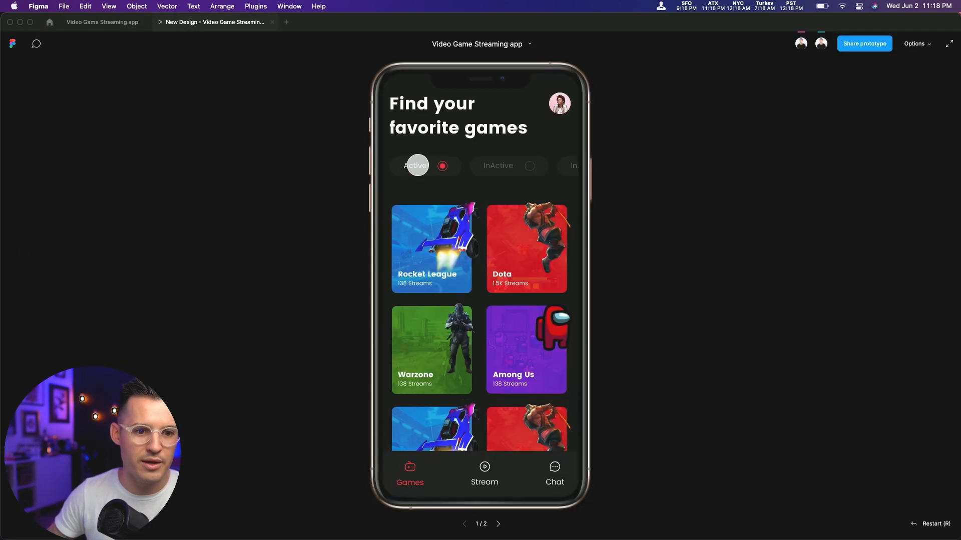
click(430, 242)
click(401, 94)
click(435, 228)
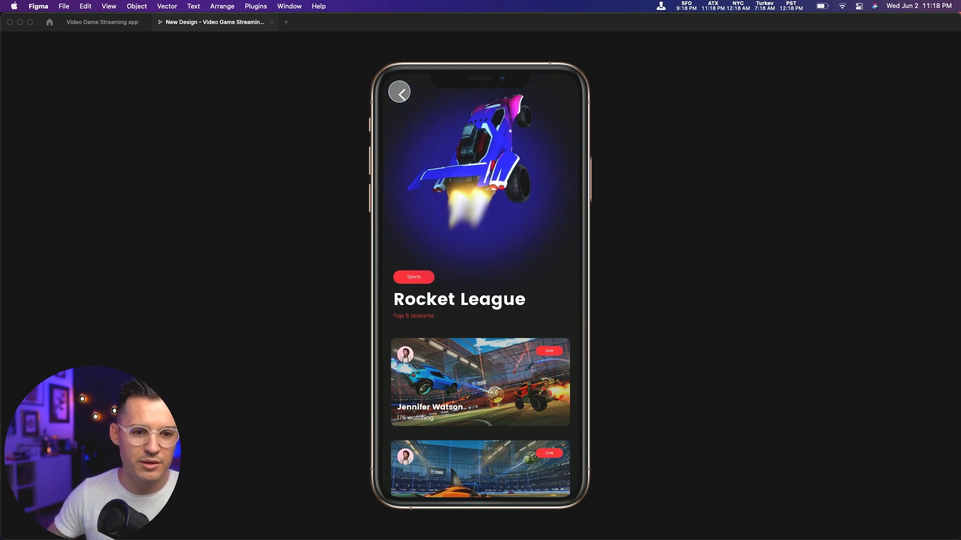
click(399, 92)
Step: Preview the finished prototype by scrolling the Browse screen and Rocket League stream cards, and moving back and forth between both screens
drag(495, 337, 497, 403)
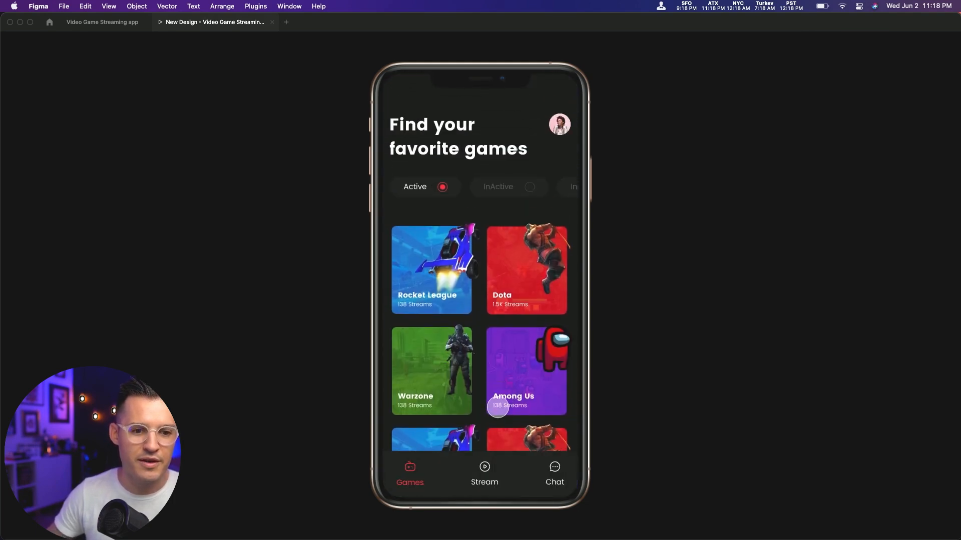
click(430, 256)
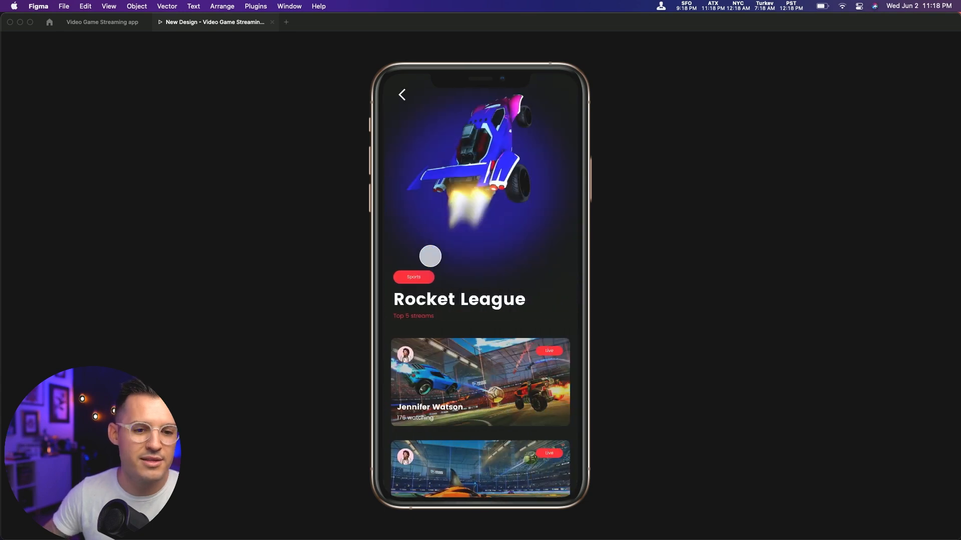
drag(493, 369, 515, 167)
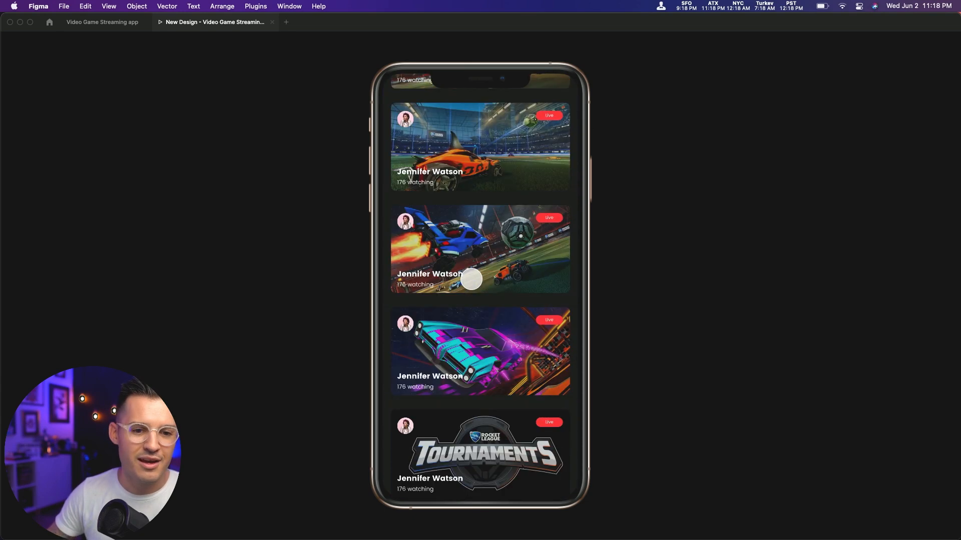
scroll(474, 273, up, 10)
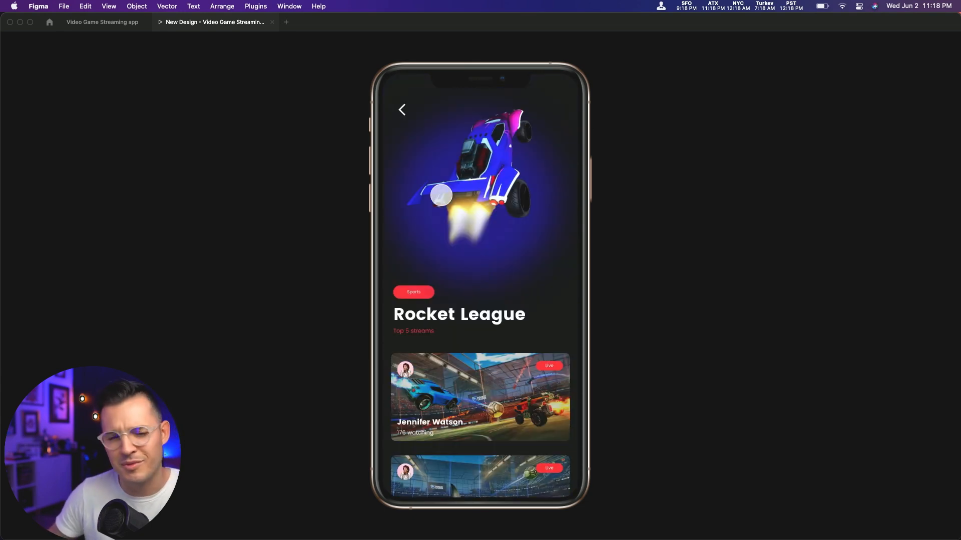
click(400, 110)
click(423, 251)
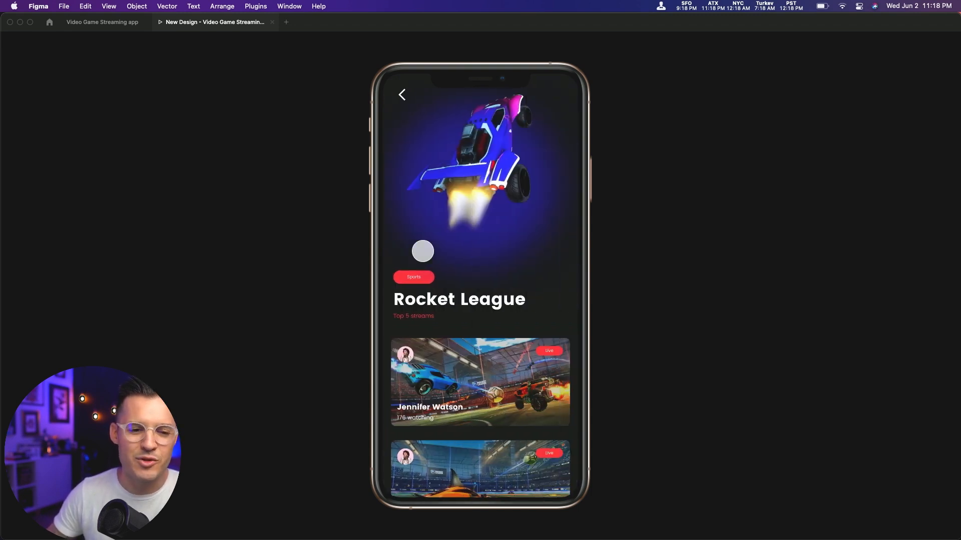
click(402, 94)
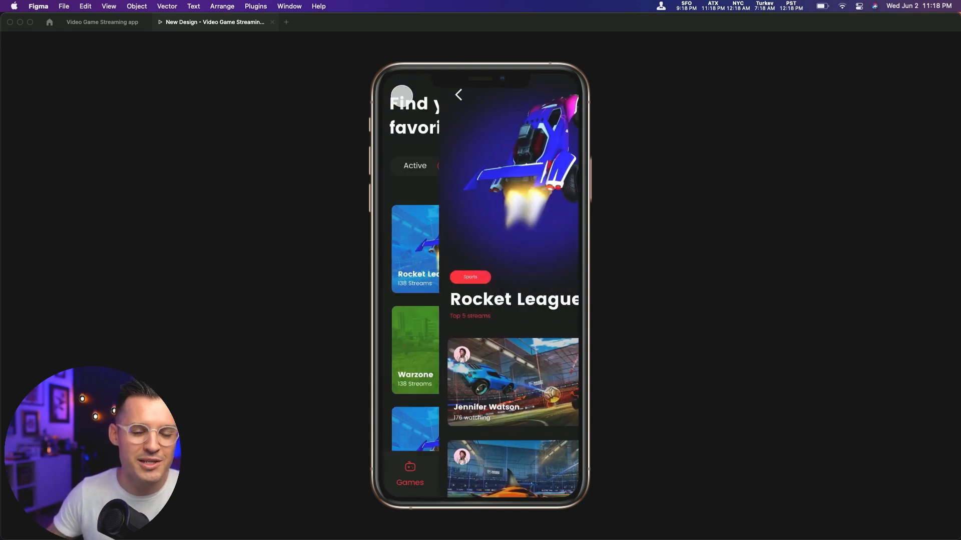